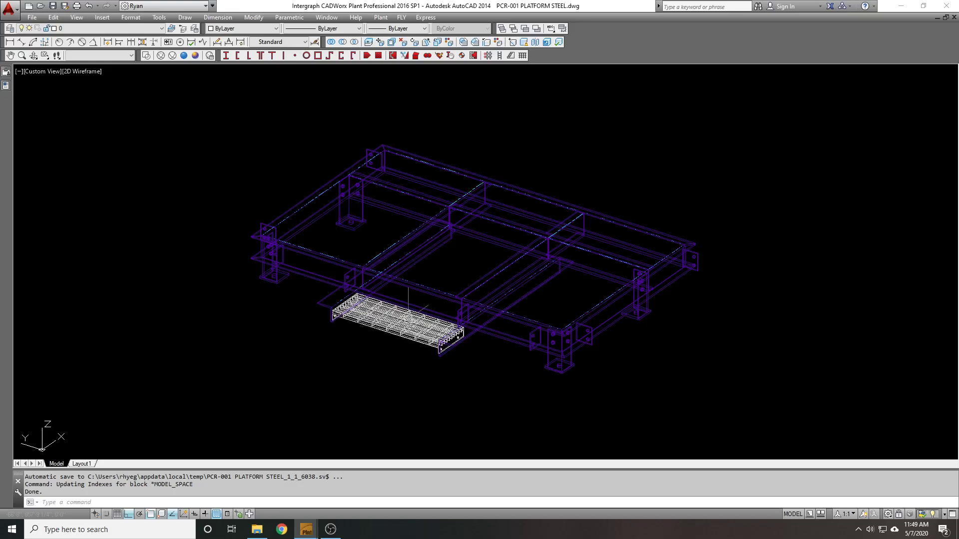
Freeze the layer of the white stair tread in front of the platform
click(385, 317)
key(Escape)
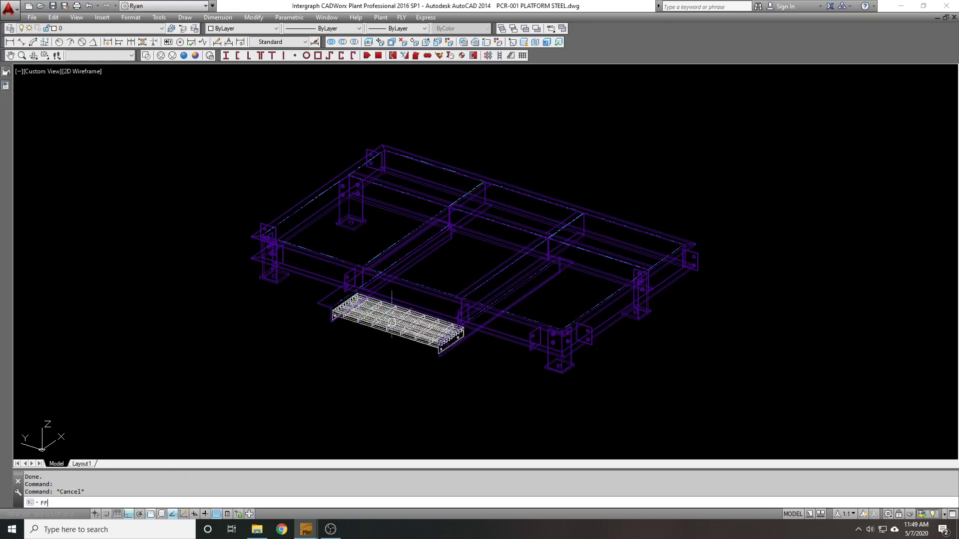
text(FF)
key(Return)
click(392, 315)
key(Escape)
scroll(334, 282, down, 2)
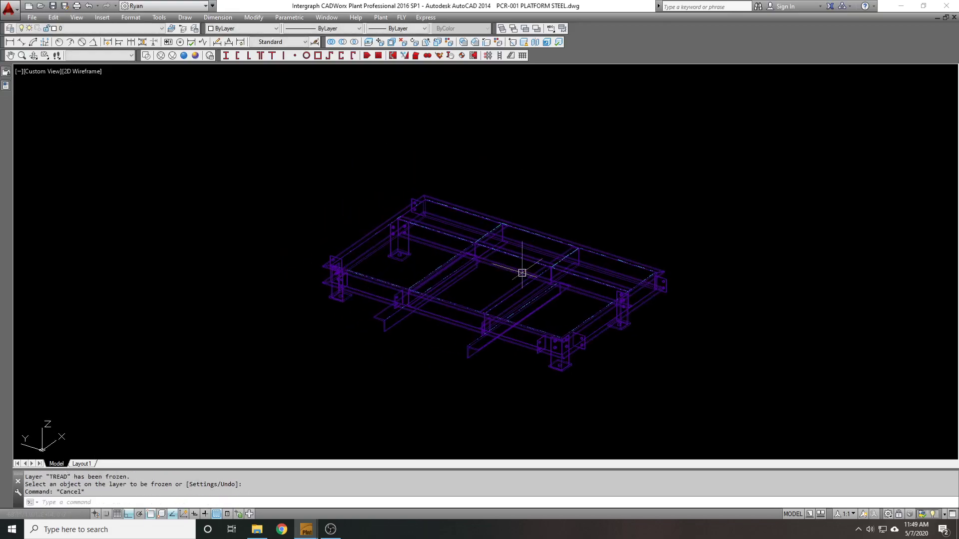
middle_drag(522, 273, 493, 269)
mouse_move(479, 262)
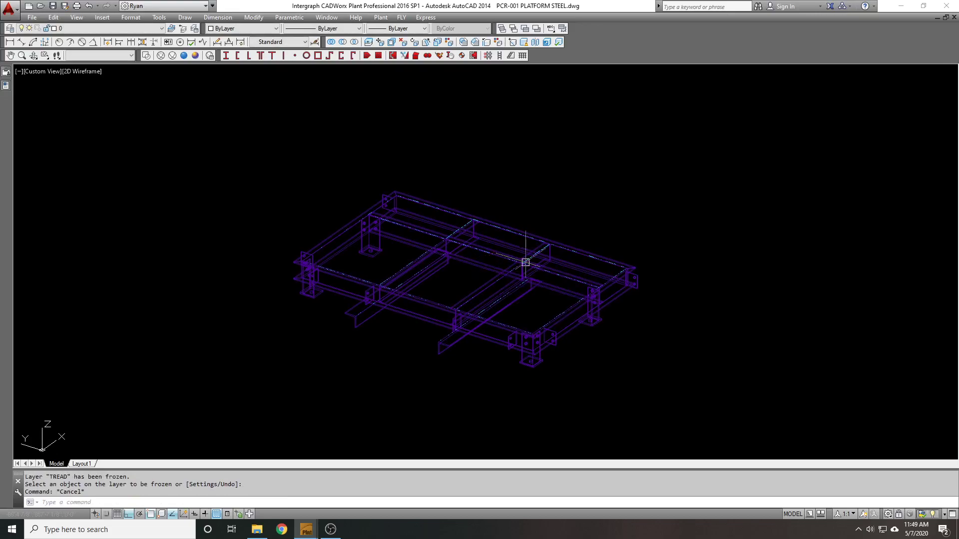
middle_drag(520, 259, 514, 230)
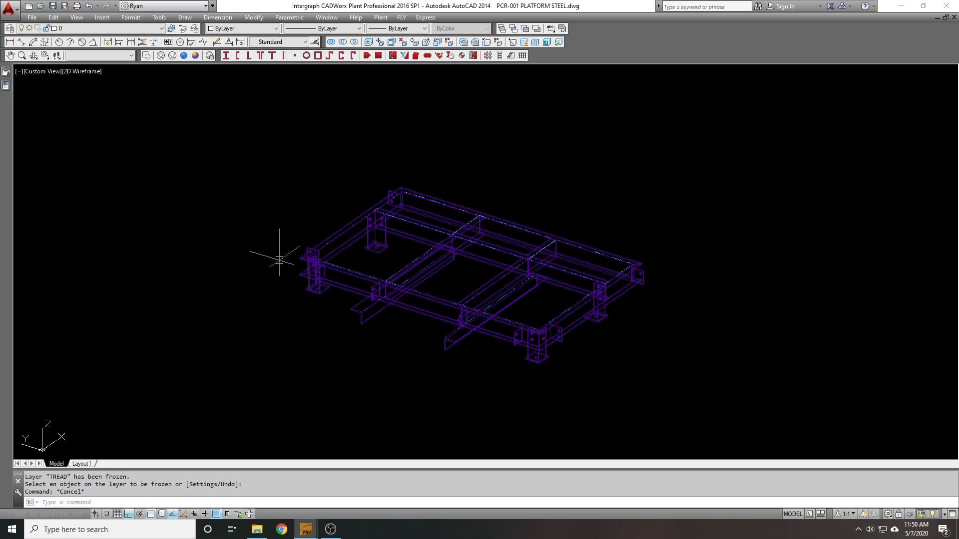
Draw a rectangle around the platform's top perimeter, between two diagonally opposite outer corners of the steel frame
scroll(284, 258, up, 4)
scroll(275, 238, down, 1)
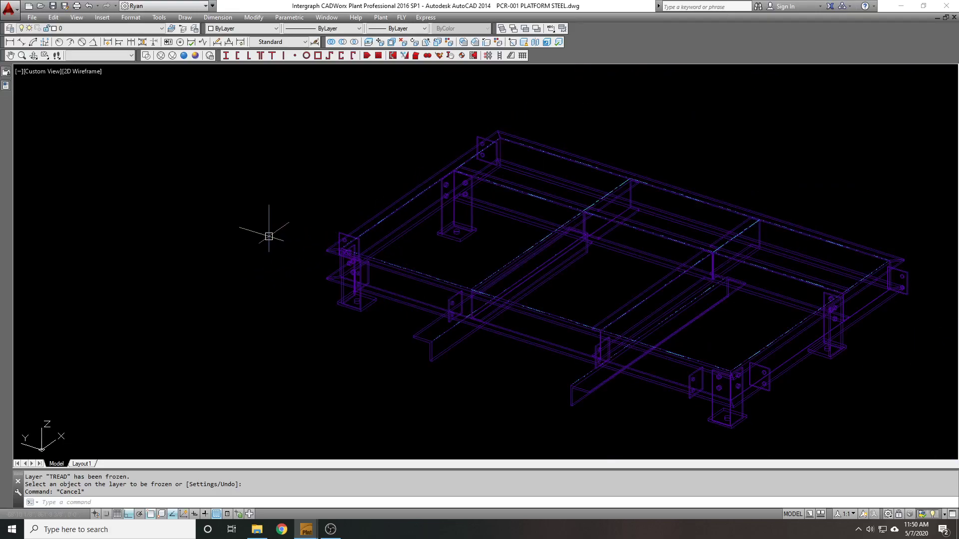
scroll(329, 245, up, 6)
text(rec)
key(Return)
click(314, 270)
scroll(173, 230, down, 5)
middle_drag(649, 238, 422, 200)
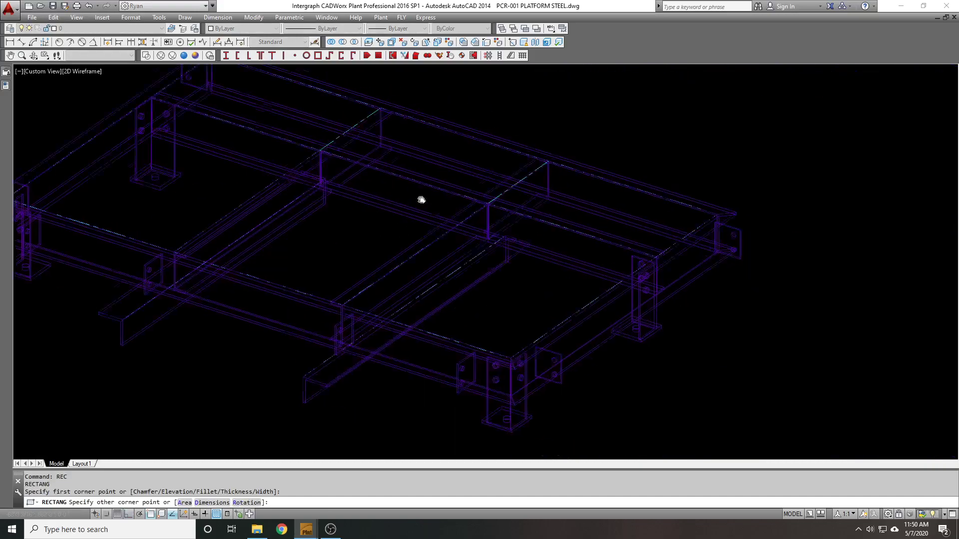
drag(422, 200, 396, 195)
scroll(666, 216, up, 6)
click(799, 165)
scroll(774, 199, down, 6)
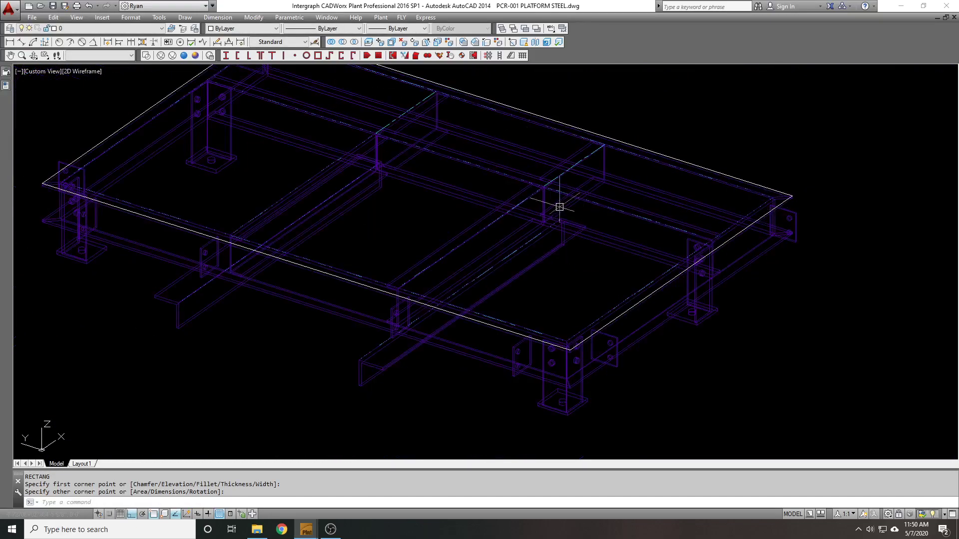
middle_drag(560, 207, 674, 263)
middle_drag(593, 145, 460, 136)
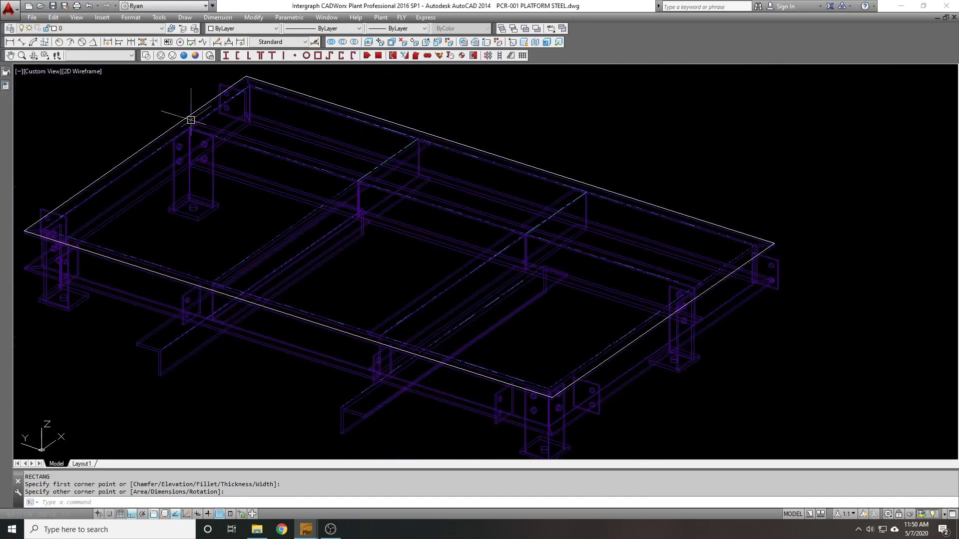
Offset the perimeter rectangle inward by 0.25 inch
scroll(702, 236, up, 3)
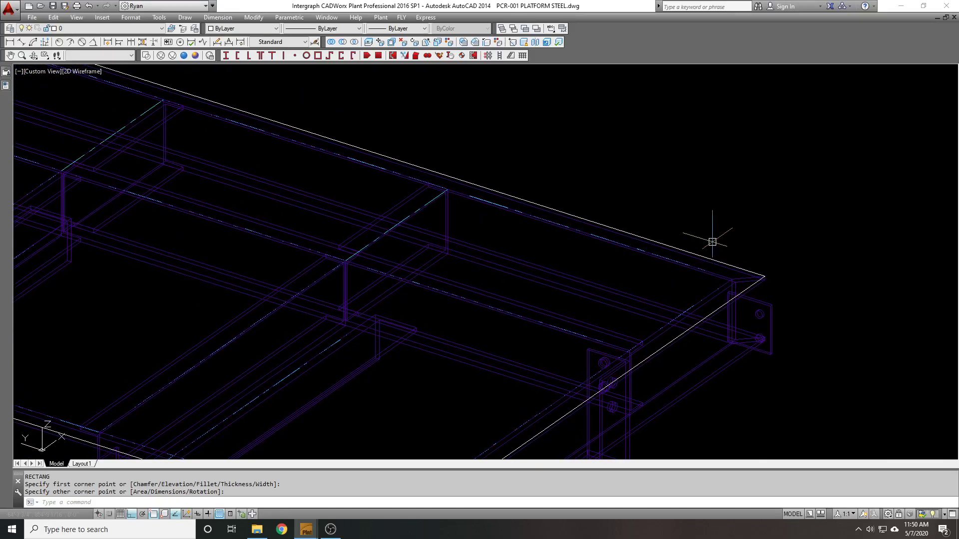
text(o)
key(Return)
text(.2)
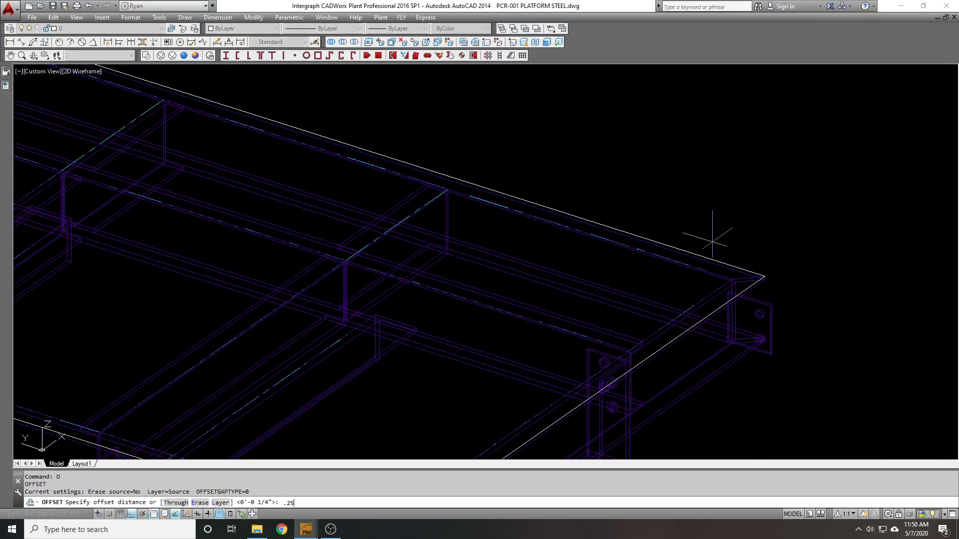
text(5)
key(Return)
scroll(724, 276, up, 2)
click(720, 296)
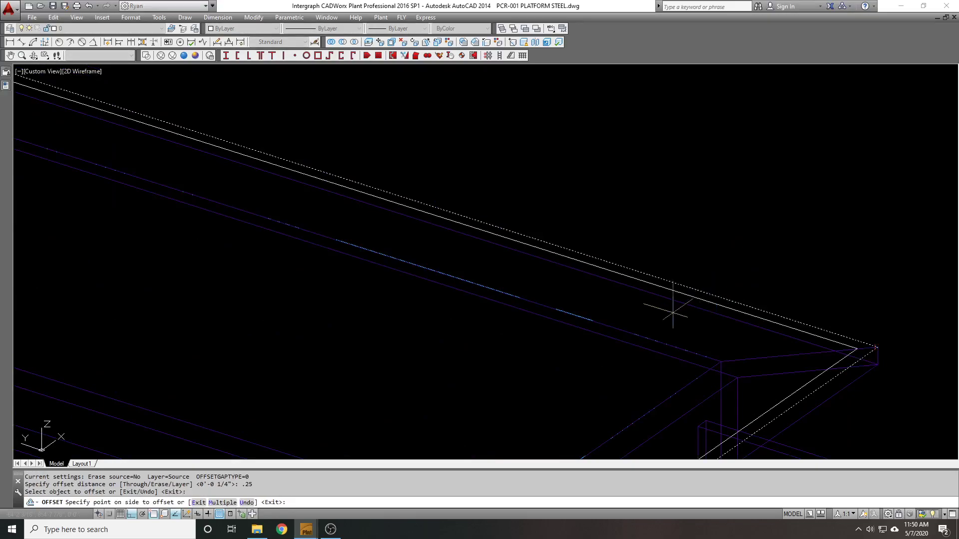
click(674, 306)
key(Return)
Erase the original outer rectangle, keeping only the inward offset one
text(e)
key(Return)
click(736, 301)
key(Return)
scroll(786, 246, down, 3)
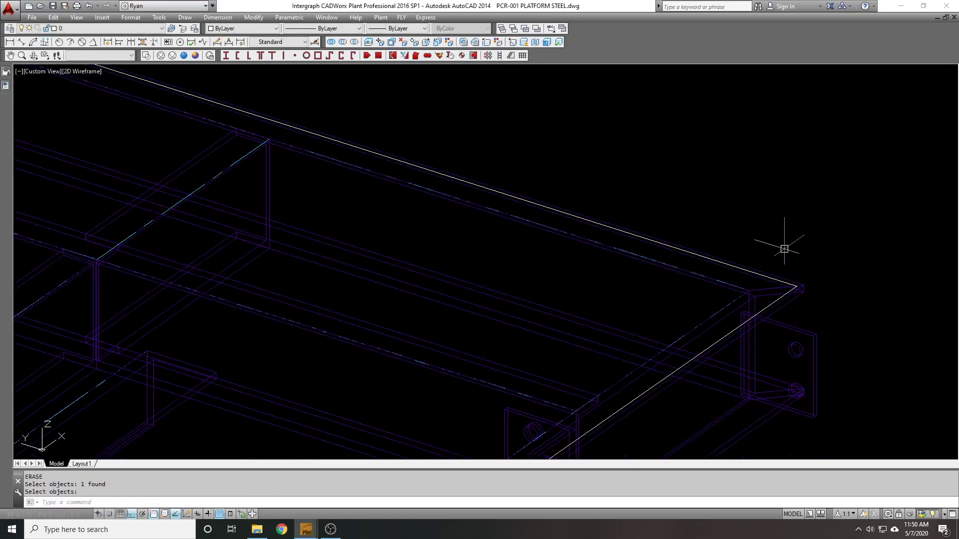
scroll(775, 234, up, 1)
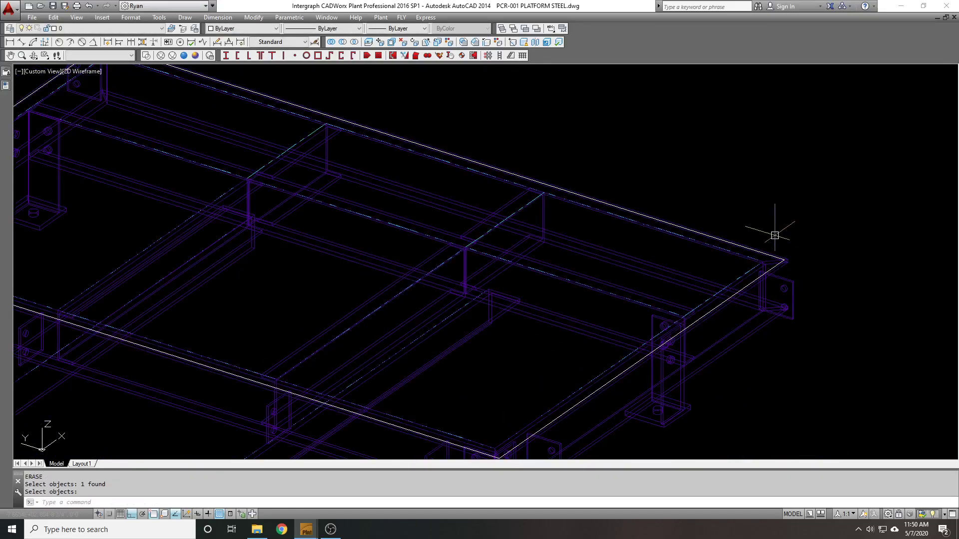
scroll(775, 233, down, 3)
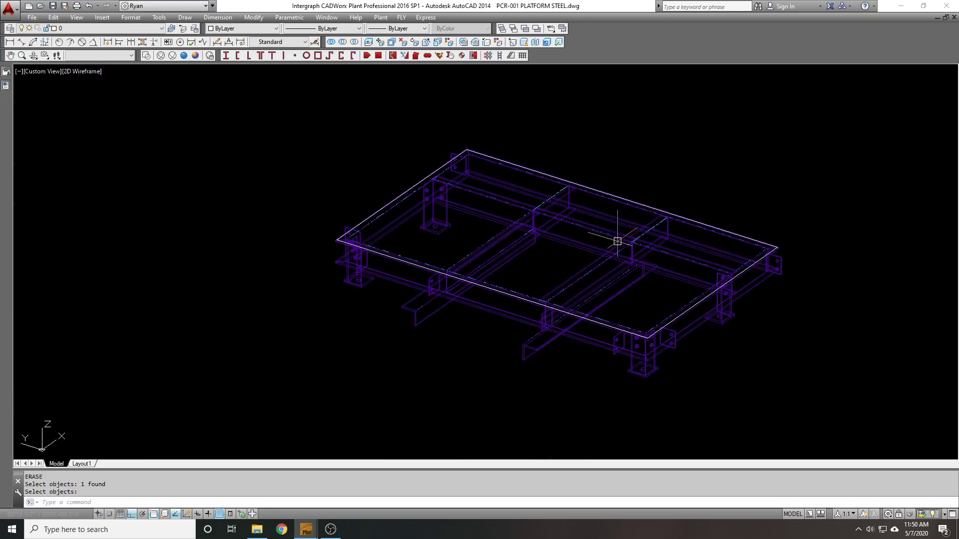
scroll(617, 235, up, 1)
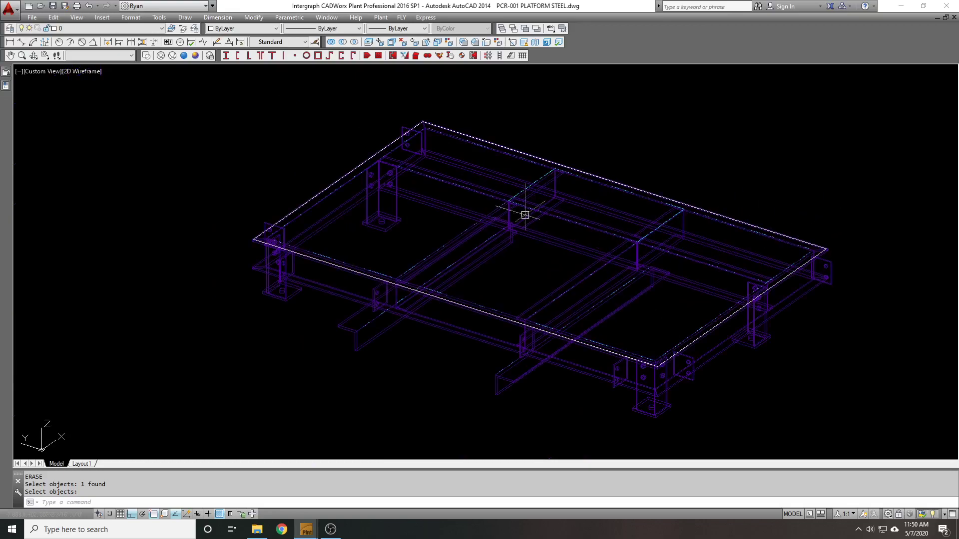
key(Return)
click(554, 162)
key(Escape)
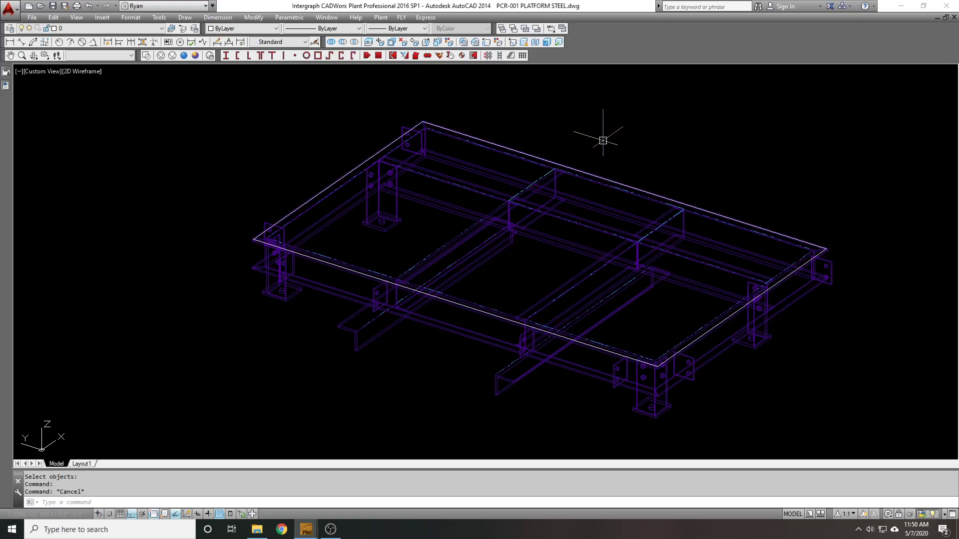
Move the offset rectangle 20' off the platform in the positive Y direction
scroll(604, 139, down, 3)
scroll(552, 117, down, 5)
middle_drag(364, 175, 734, 308)
scroll(650, 304, up, 5)
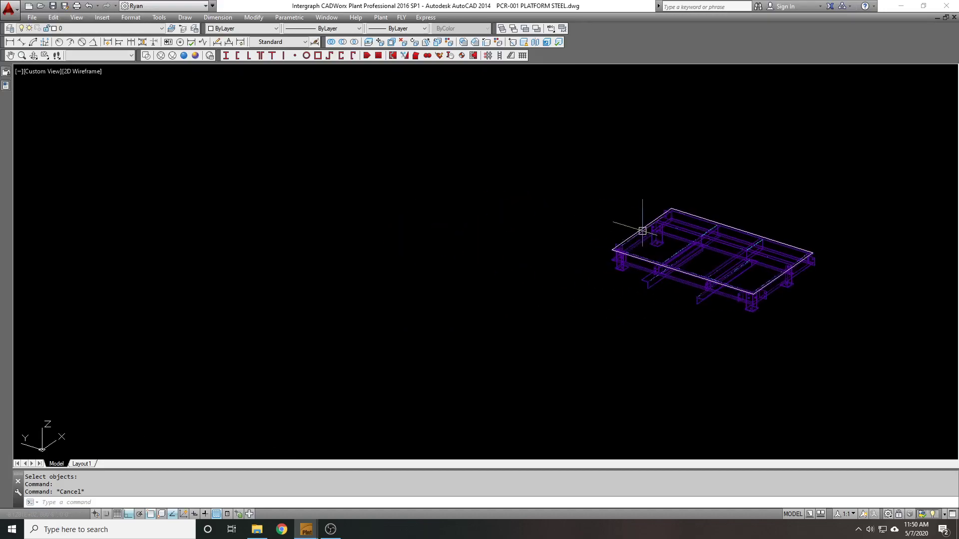
text(M)
key(Return)
click(673, 207)
key(Return)
click(730, 187)
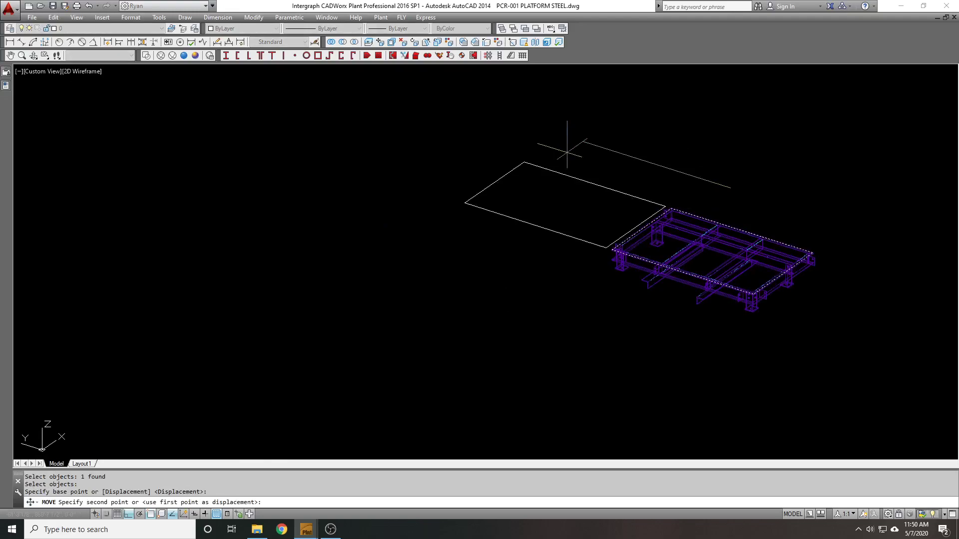
key(Return)
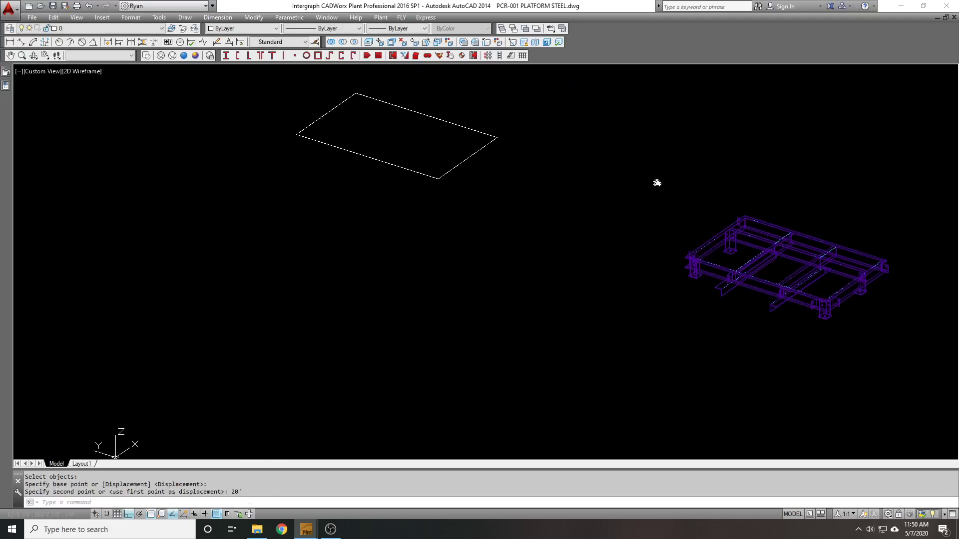
middle_drag(378, 134, 419, 156)
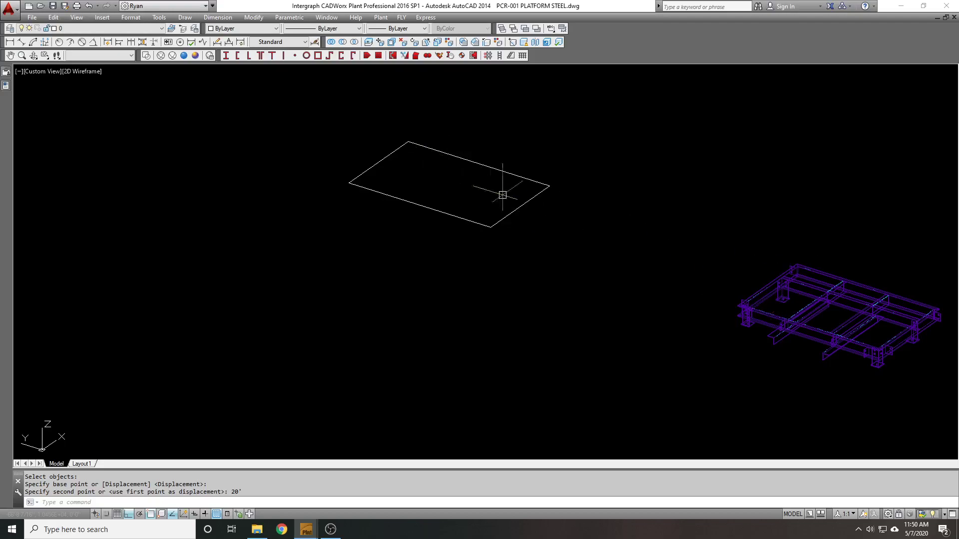
middle_drag(571, 233, 665, 260)
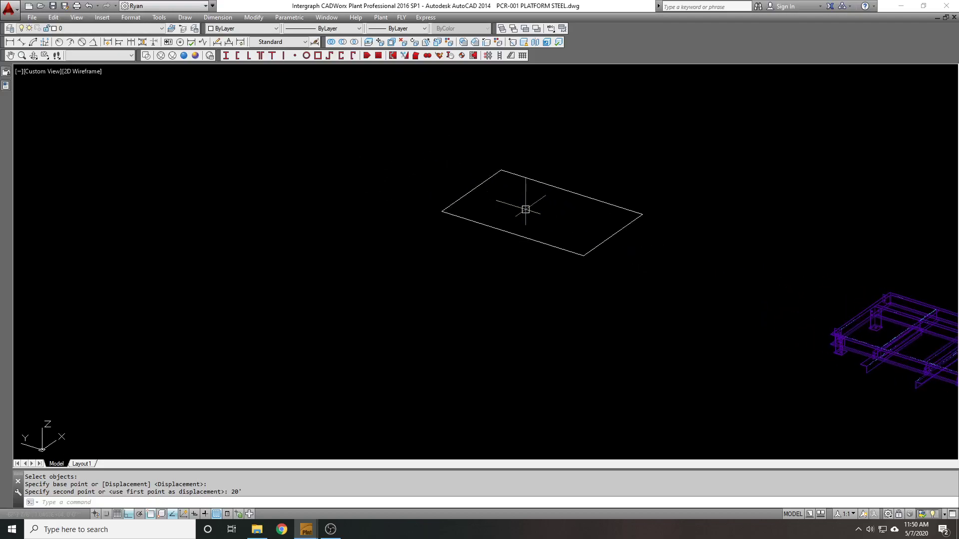
middle_drag(555, 202, 509, 203)
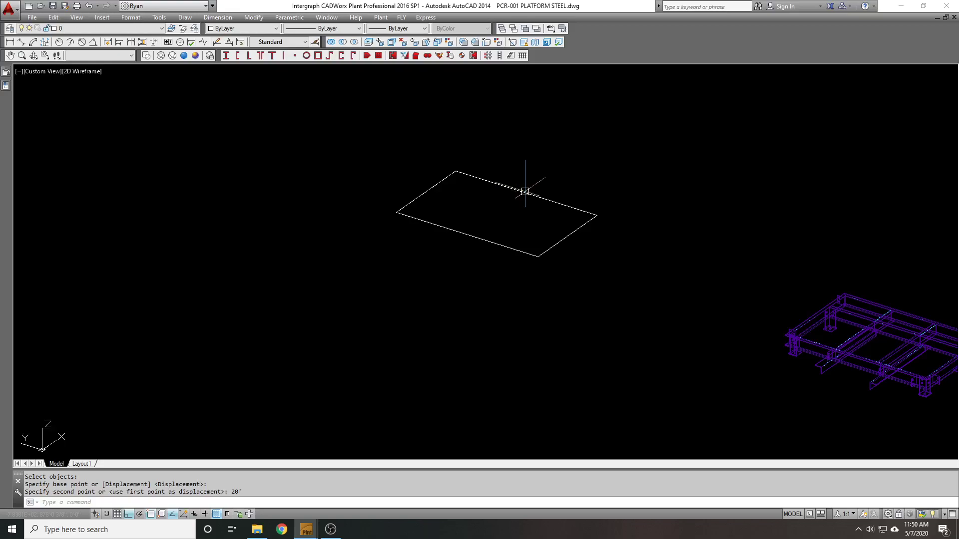
Try to copy the moved rectangle in the negative X direction with a distance of 10, then undo the copy
scroll(544, 190, down, 1)
middle_drag(560, 219, 624, 215)
text(co)
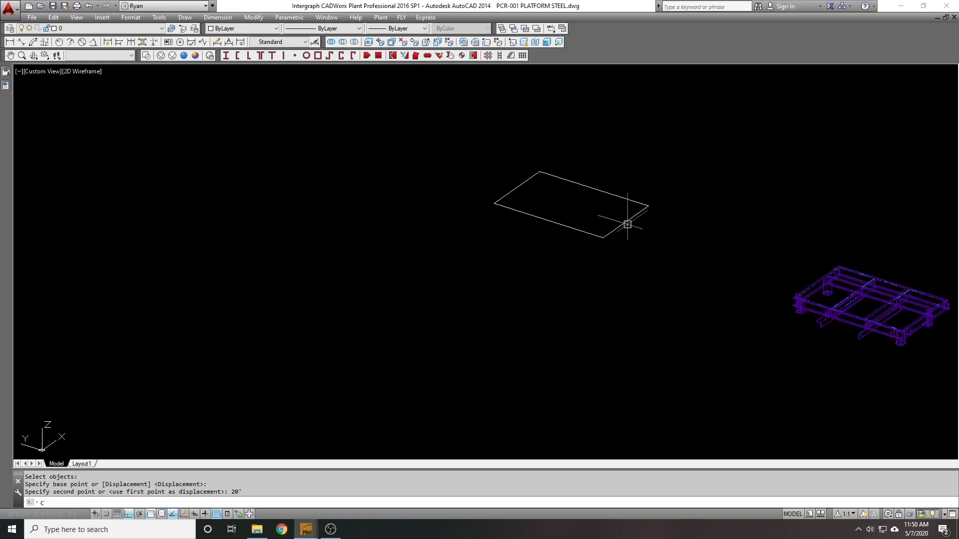
key(Return)
click(628, 225)
click(616, 222)
key(Return)
click(712, 245)
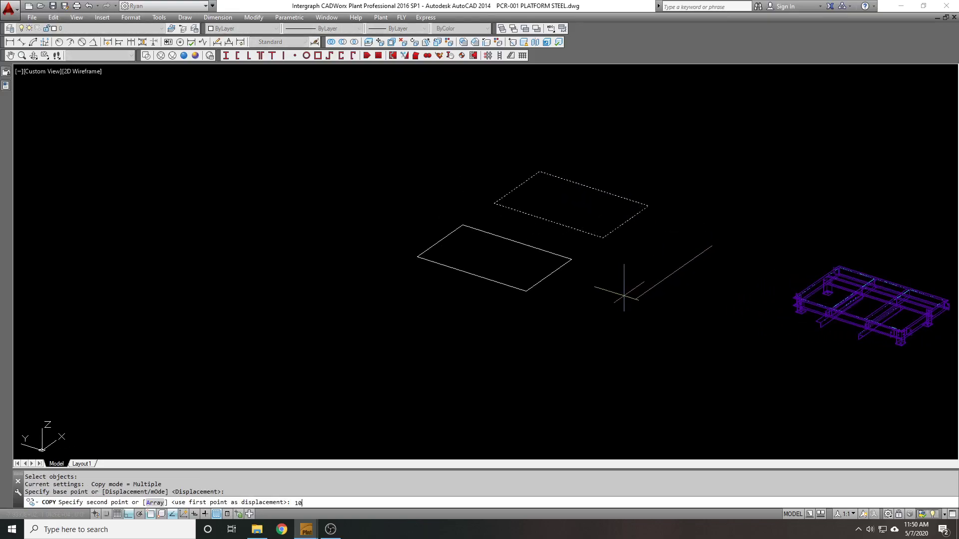
text(10)
key(Return)
key(Return)
key(Escape)
text(u)
key(Return)
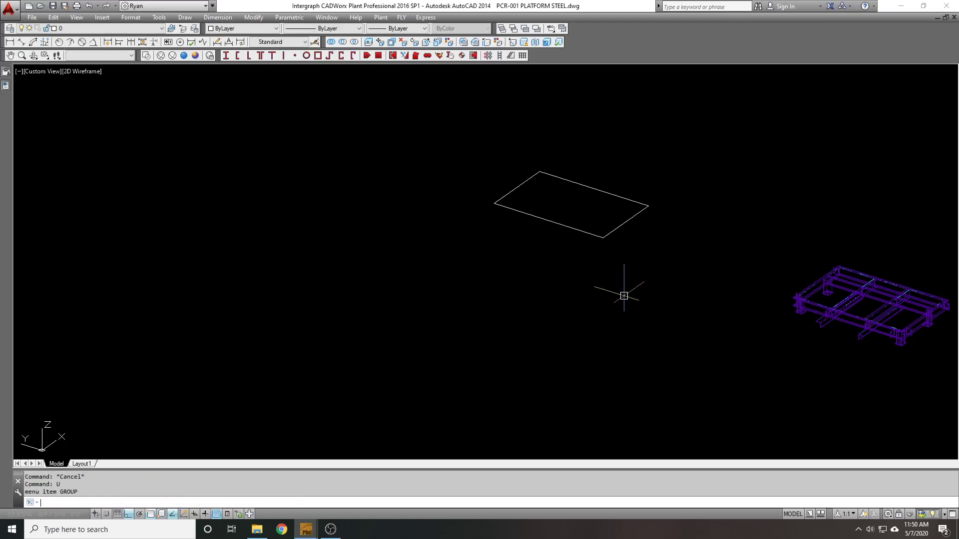
Copy the moved rectangle in the negative X direction at distances of 10' and 20'
text(cc)
key(Return)
click(540, 209)
click(447, 257)
key(Return)
click(603, 262)
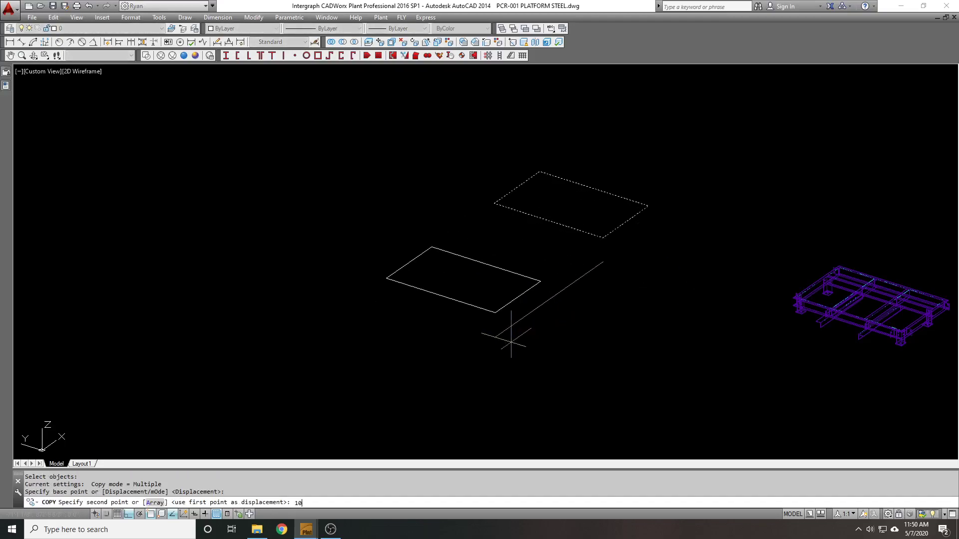
text(10')
key(Return)
text(20')
key(Return)
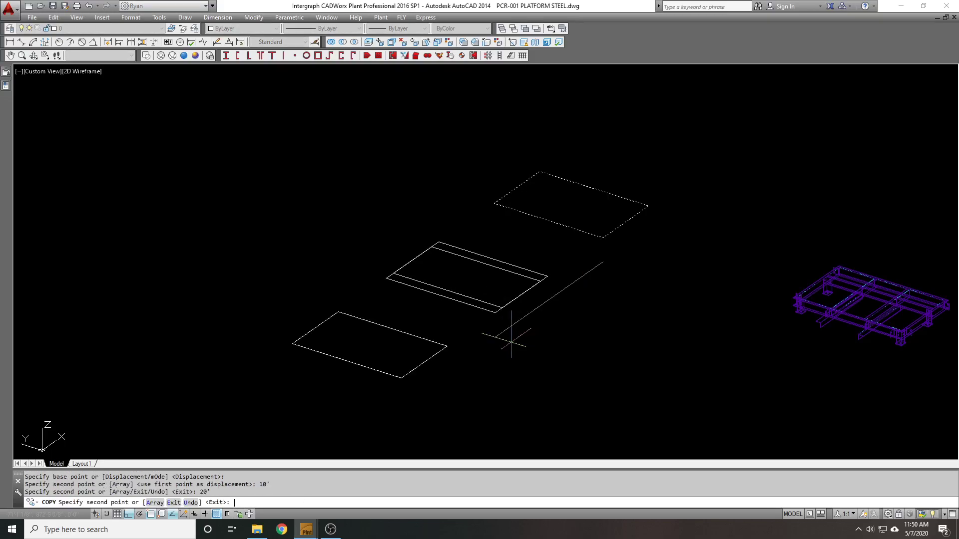
key(Escape)
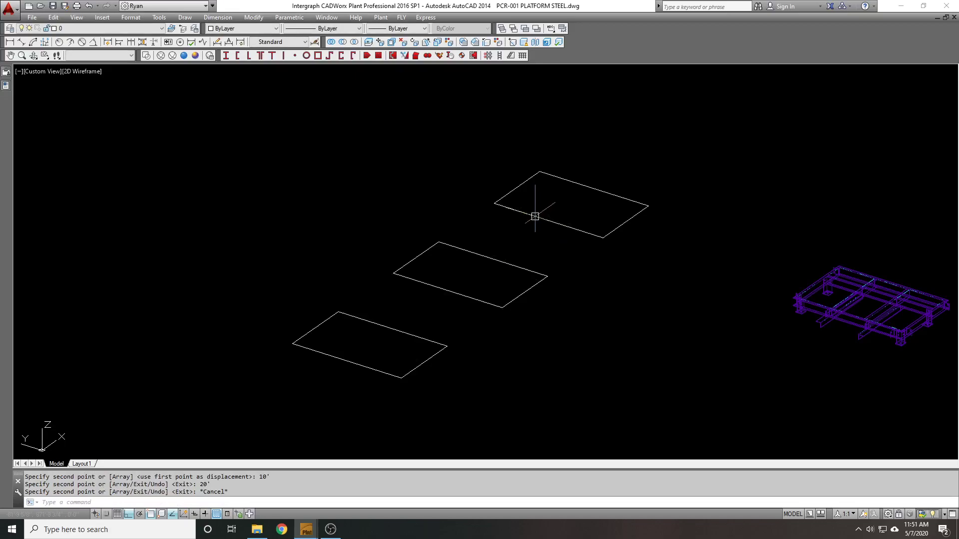
Copy the last rectangle of the row another 10' in the negative X direction
middle_drag(475, 302, 531, 249)
text(c)
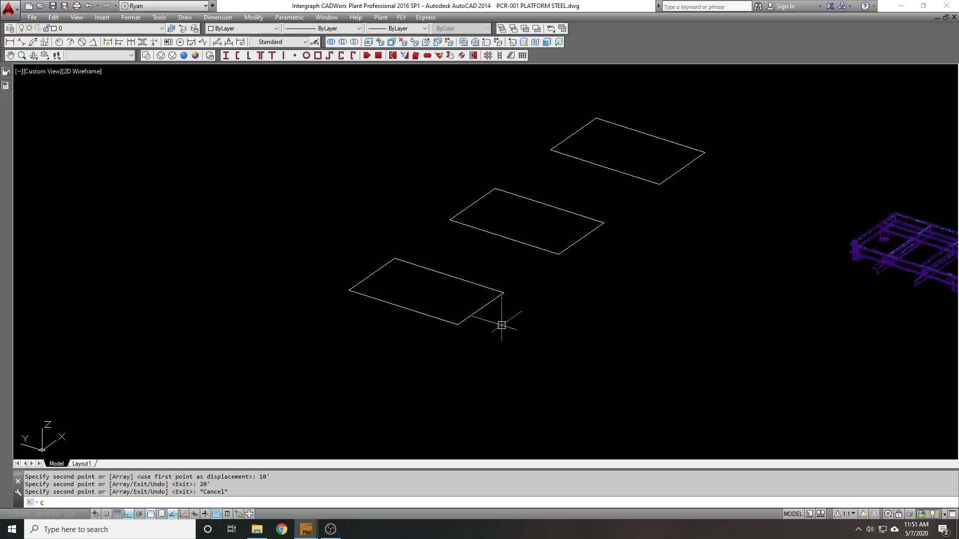
text(o)
key(Return)
click(502, 325)
click(472, 301)
key(Return)
click(670, 311)
text(10')
key(Return)
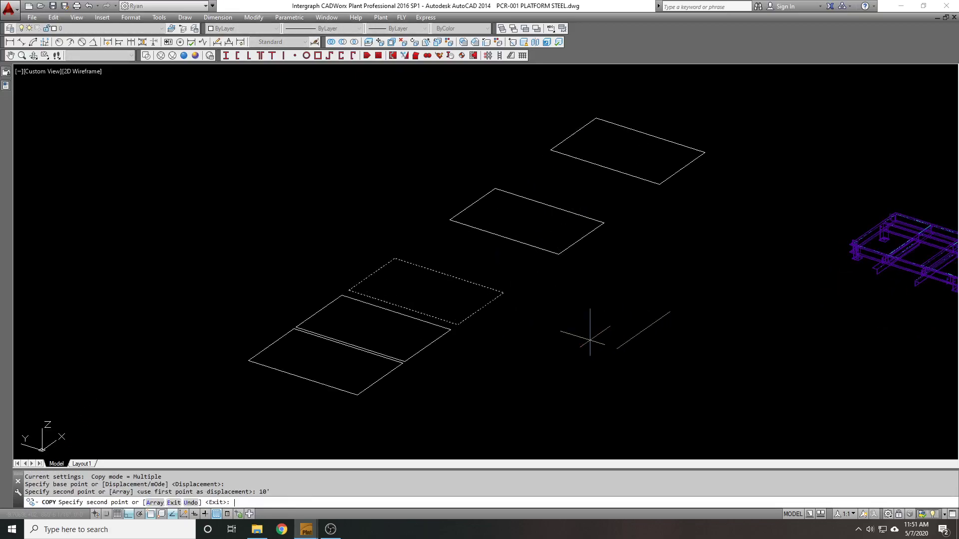
key(Escape)
middle_drag(610, 200, 565, 219)
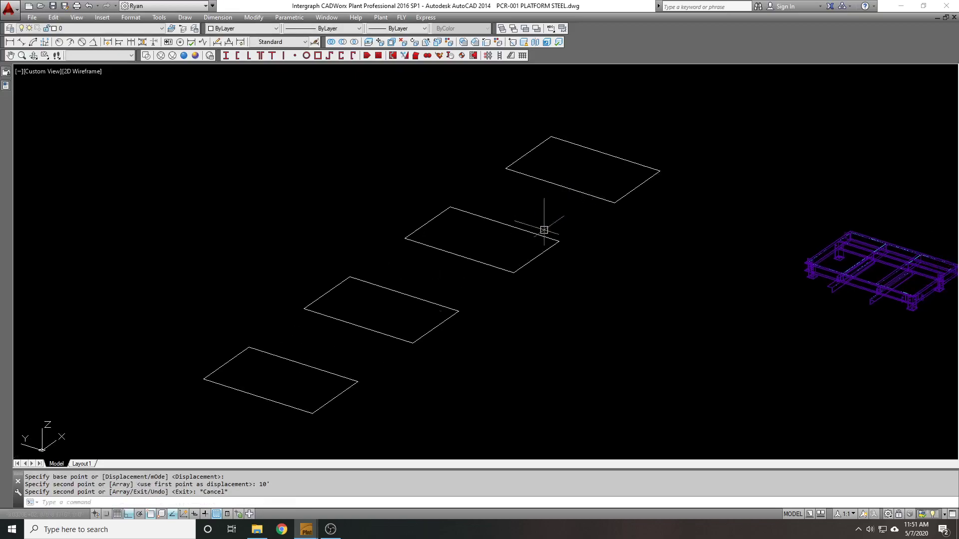
Try extruding the last rectangle of the row by the default height of 2'-10 3/8", then undo the extrusion
middle_drag(457, 311, 555, 240)
text(ext)
key(Return)
click(473, 321)
click(440, 300)
scroll(541, 282, up, 3)
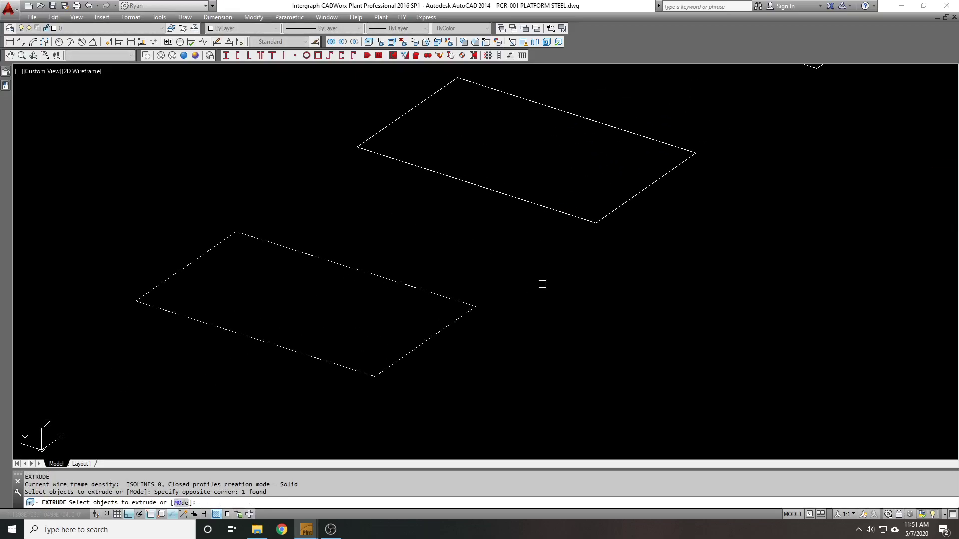
key(Return)
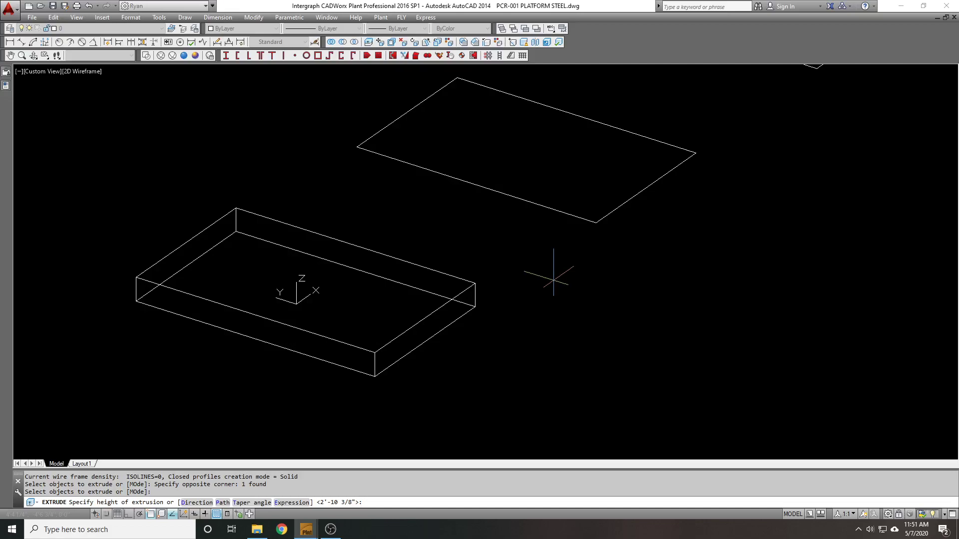
key(Return)
text(u)
key(Return)
Extrude the last rectangle of the row by a height of 1"
text(ext)
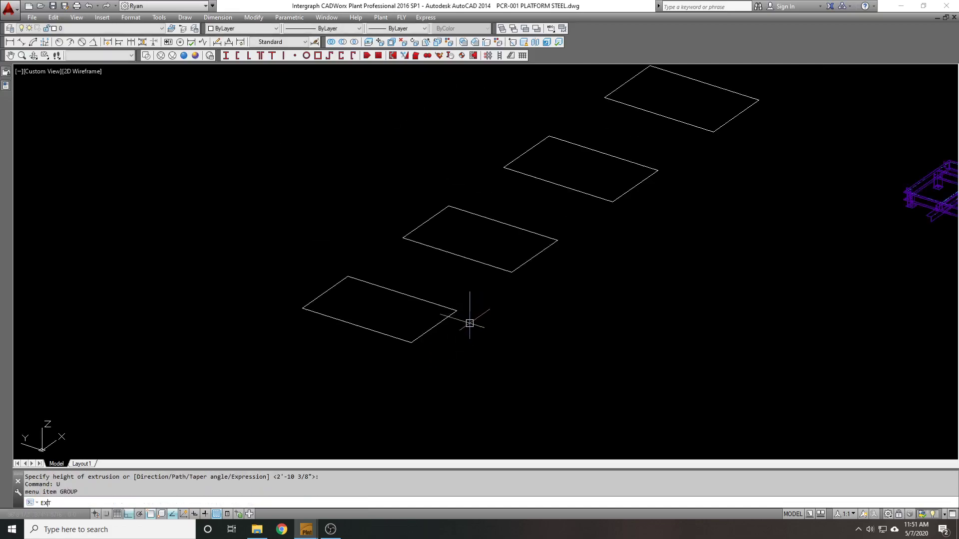
key(Return)
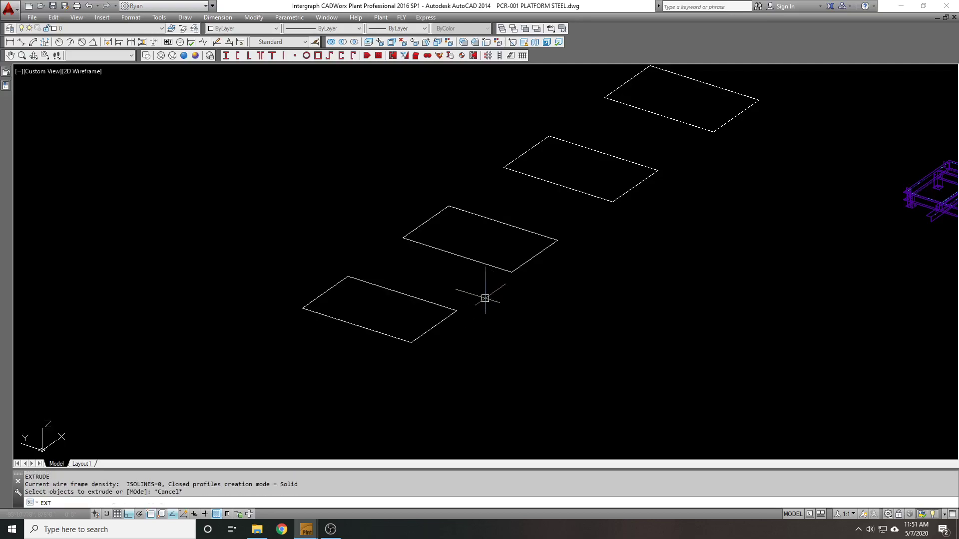
click(488, 295)
click(457, 314)
key(Return)
text(1)
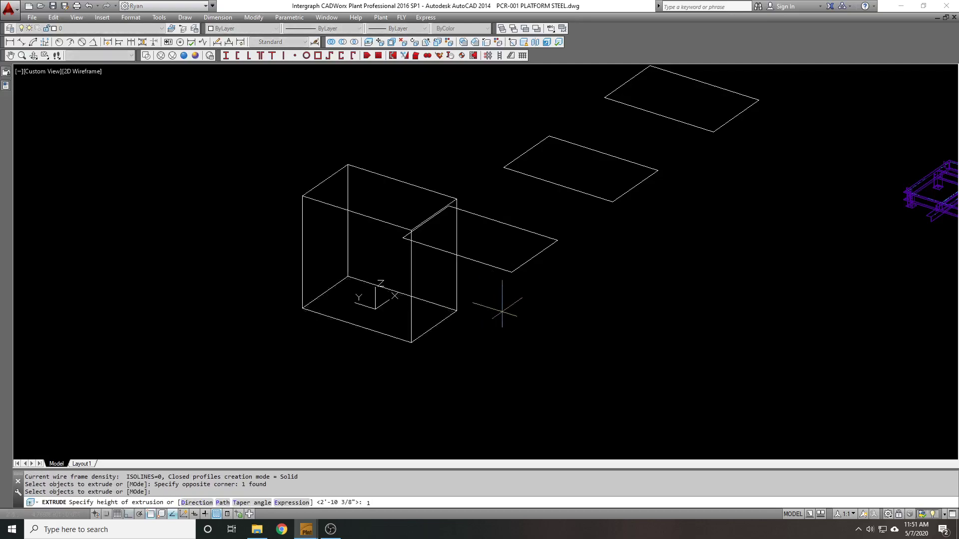
key(Return)
scroll(403, 331, up, 8)
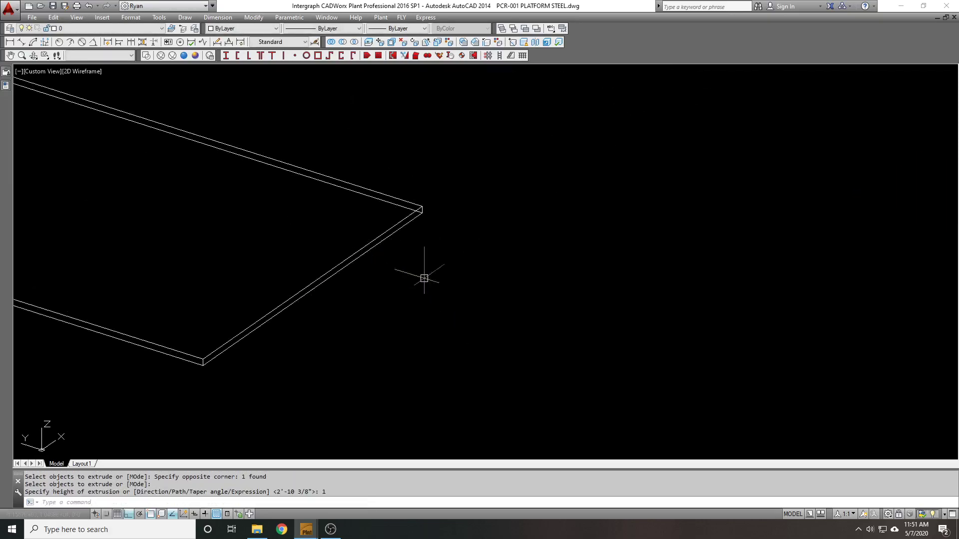
scroll(564, 287, down, 3)
click(554, 313)
click(533, 296)
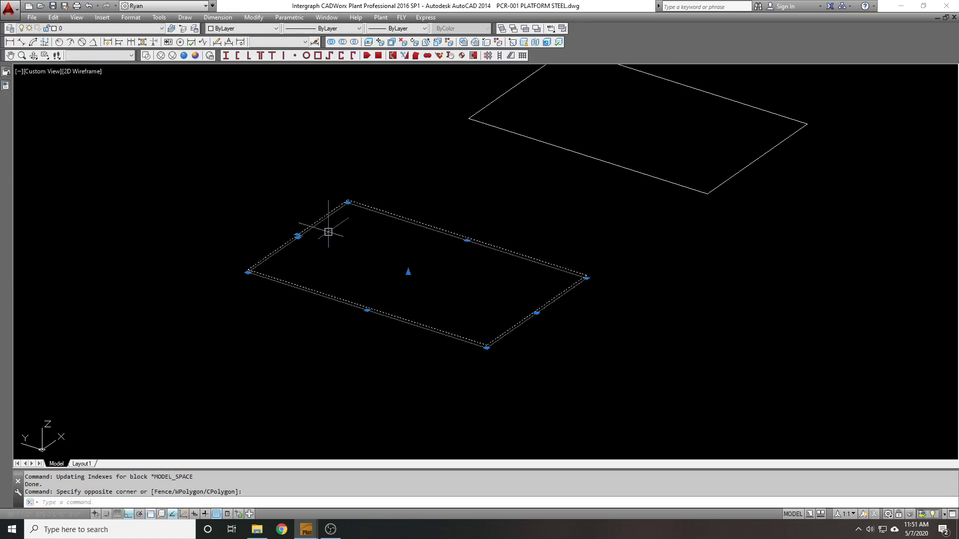
key(Escape)
scroll(377, 208, down, 2)
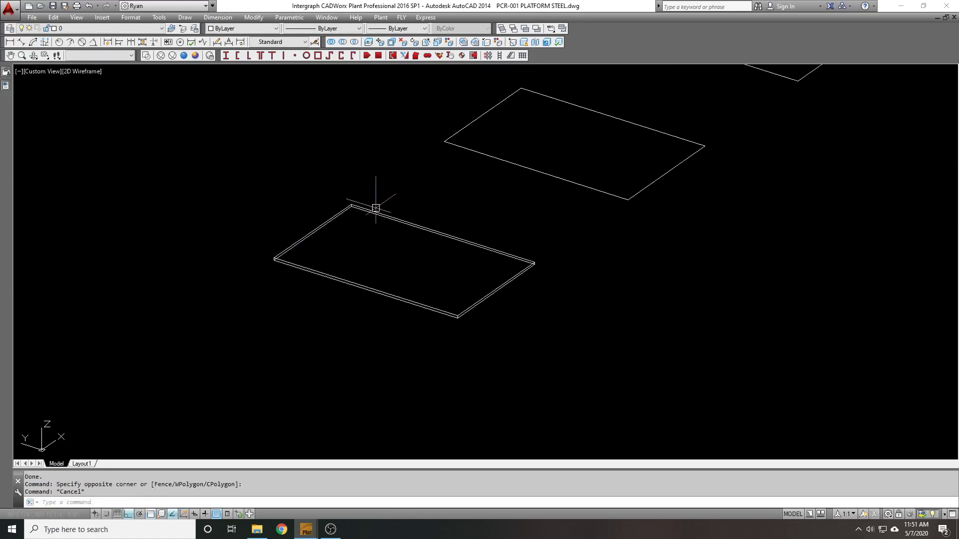
Create a new layer named TRANSP GRATING in the layer manager
click(9, 28)
click(372, 147)
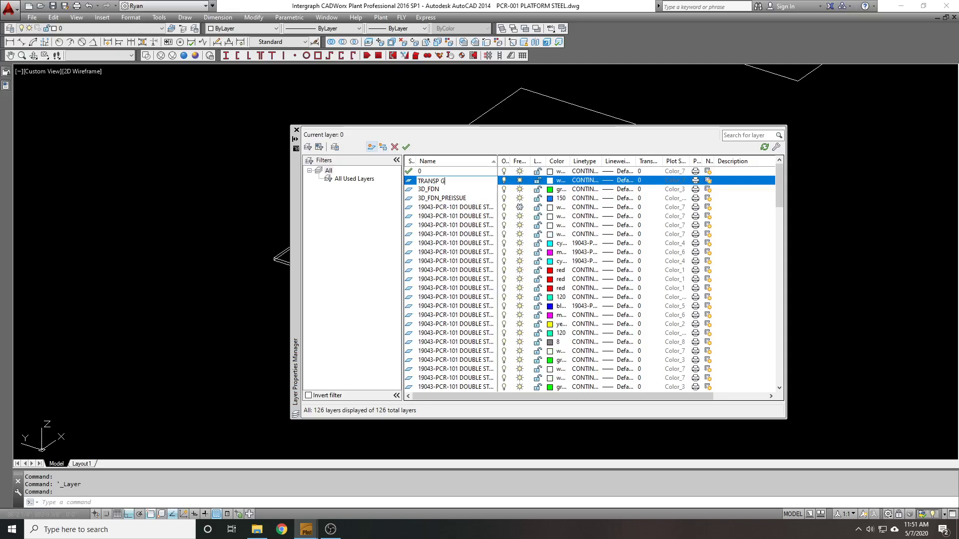
text(TRANSP GRATING)
key(Return)
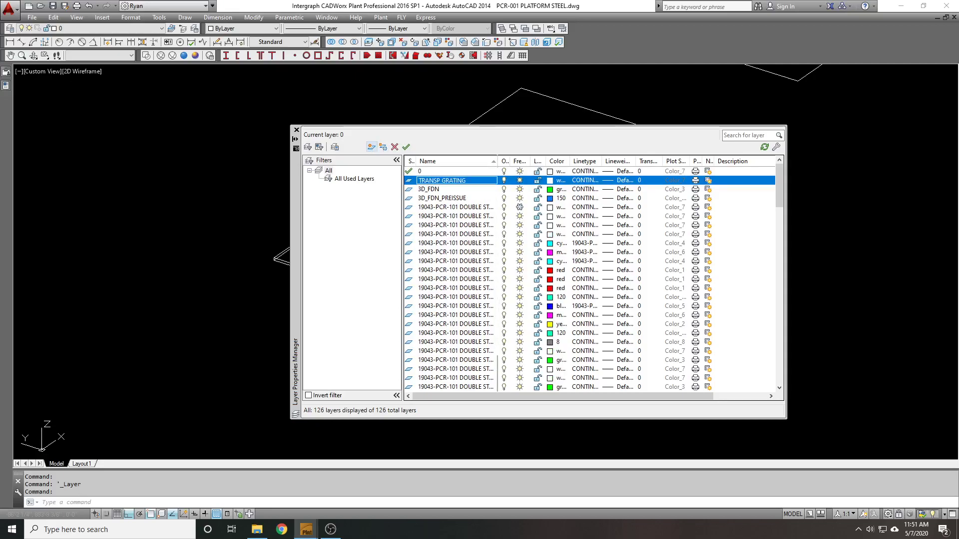
Assign color 8 to the TRANSP GRATING layer, then change it to color 9
click(553, 182)
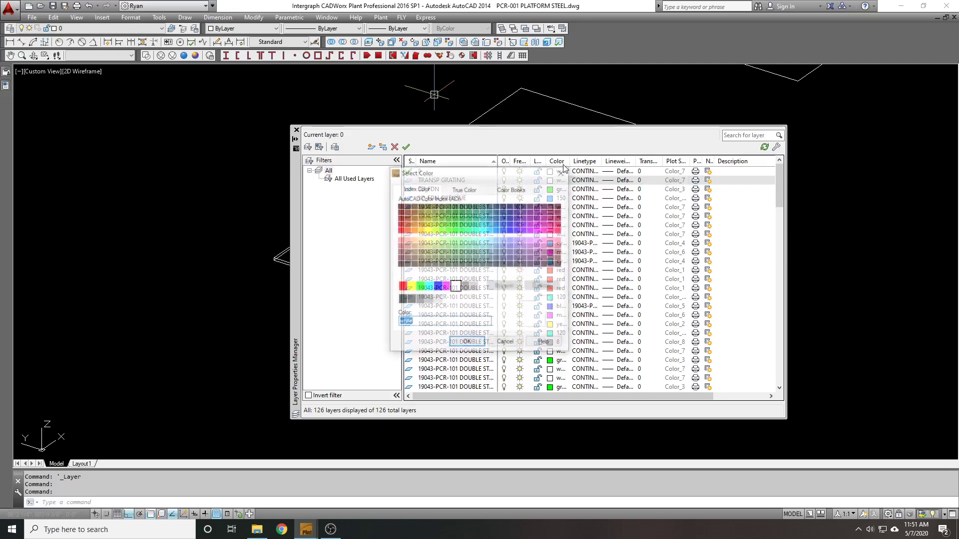
text(8)
key(Return)
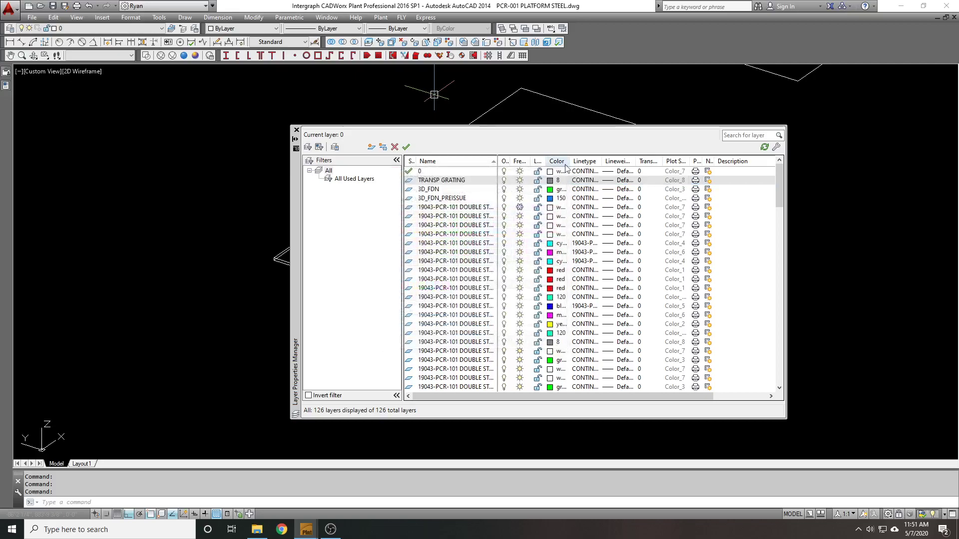
click(542, 181)
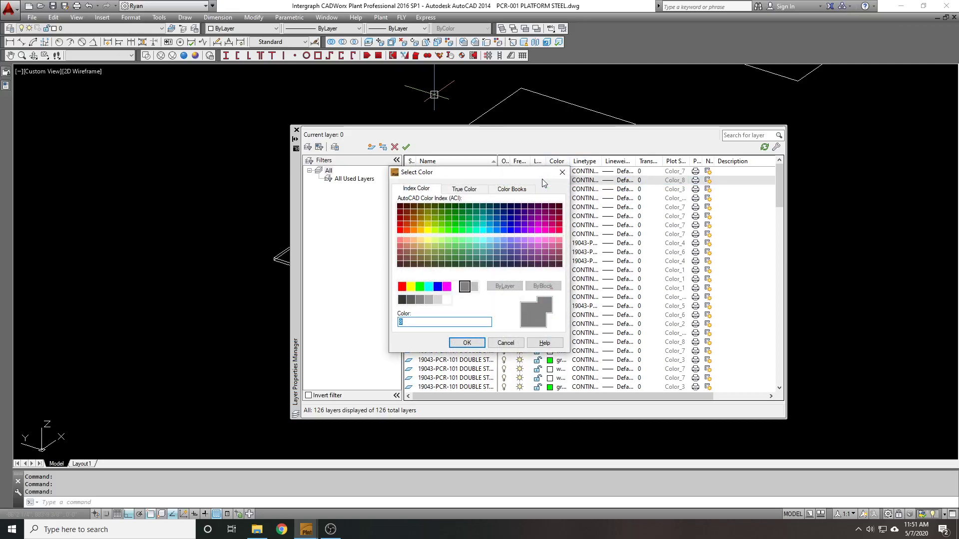
text(9)
key(Return)
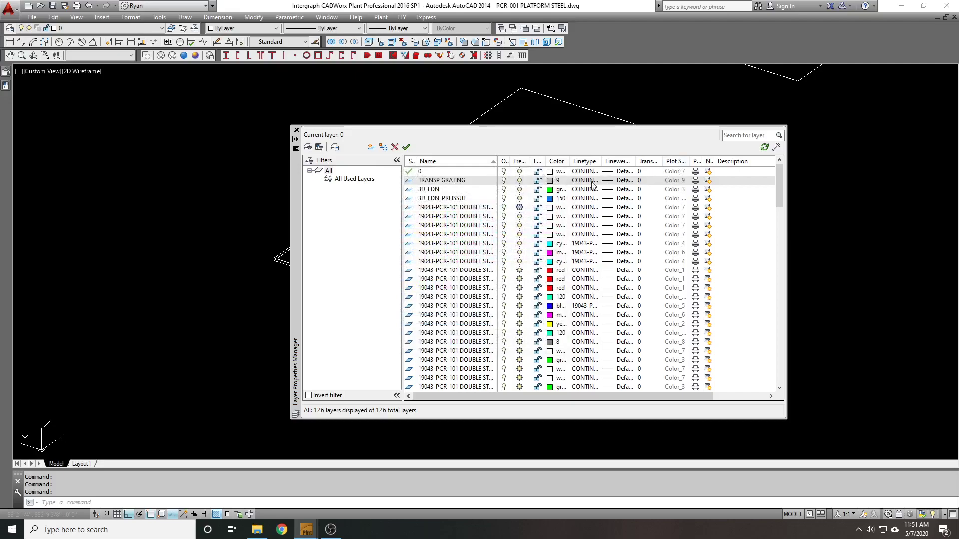
Set the TRANSP GRATING layer's transparency to 50 and close the layer manager
click(641, 181)
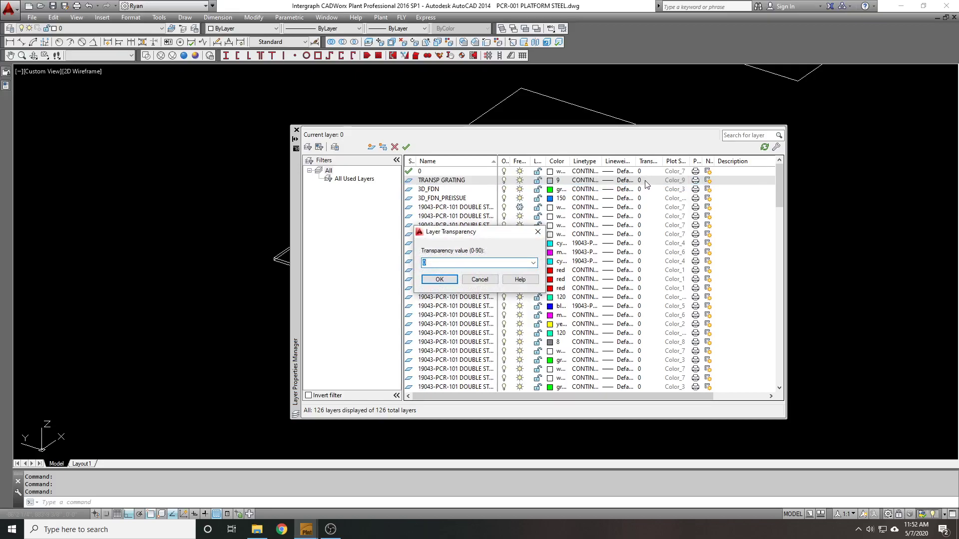
text(50)
click(439, 280)
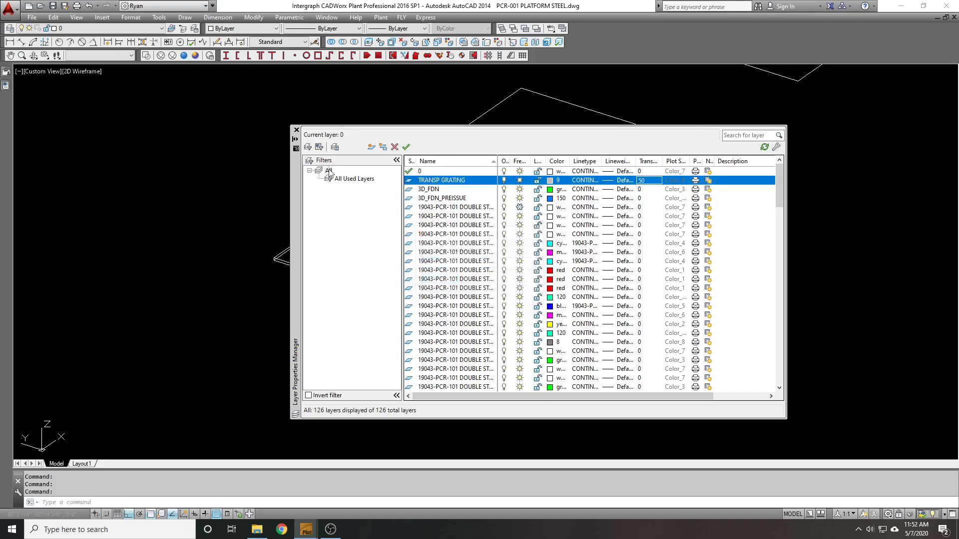
click(296, 130)
Move the extruded plate at the end of the row to the TRANSP GRATING layer
click(272, 194)
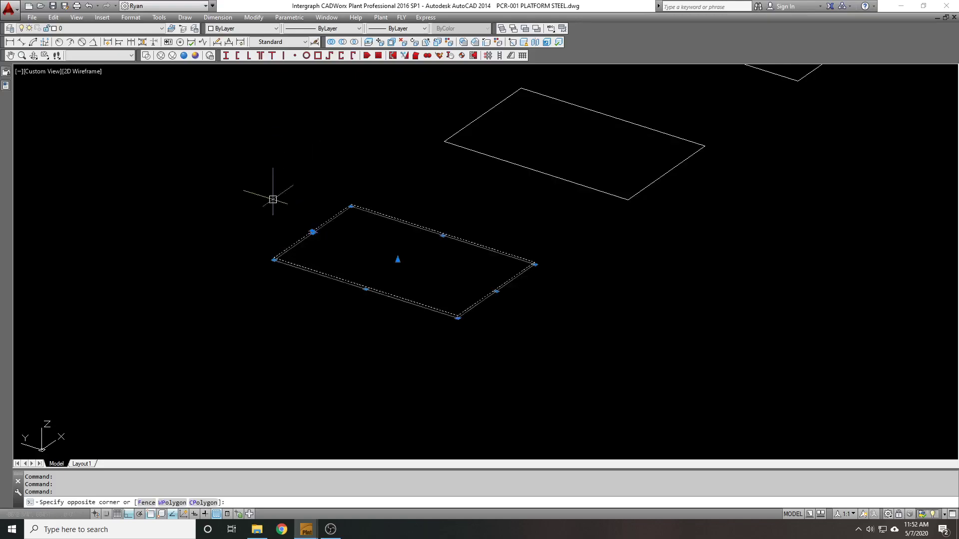
click(111, 30)
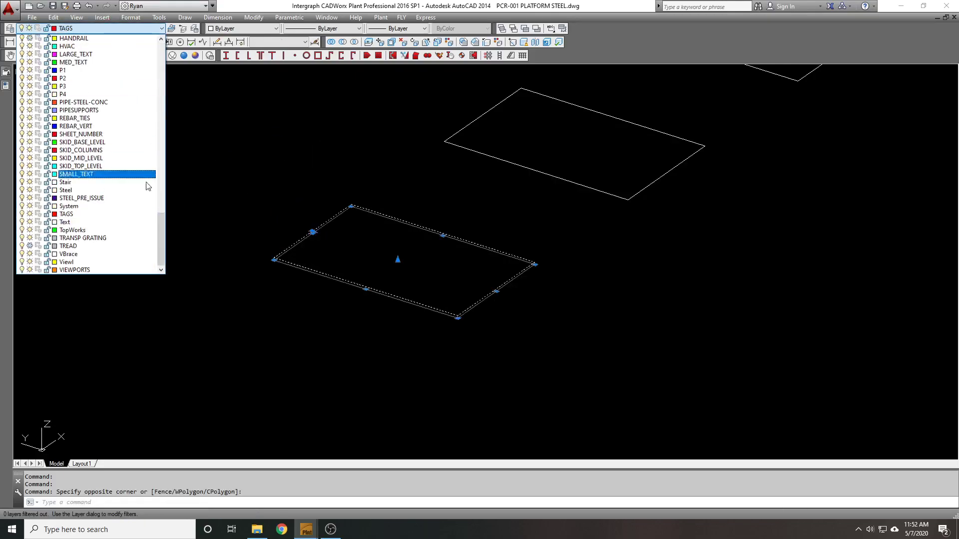
click(91, 238)
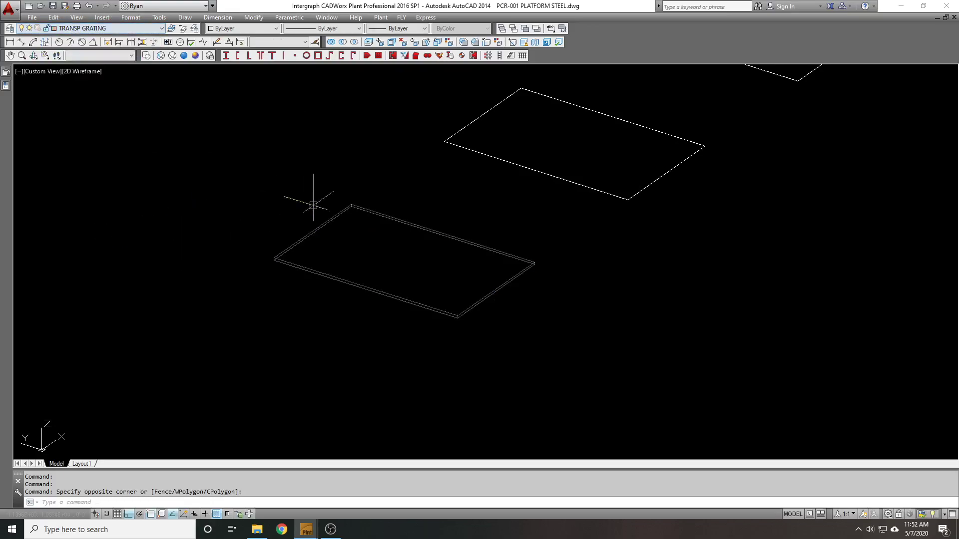
key(Escape)
mouse_move(487, 226)
middle_down()
mouse_move(464, 253)
mouse_move(490, 256)
middle_up()
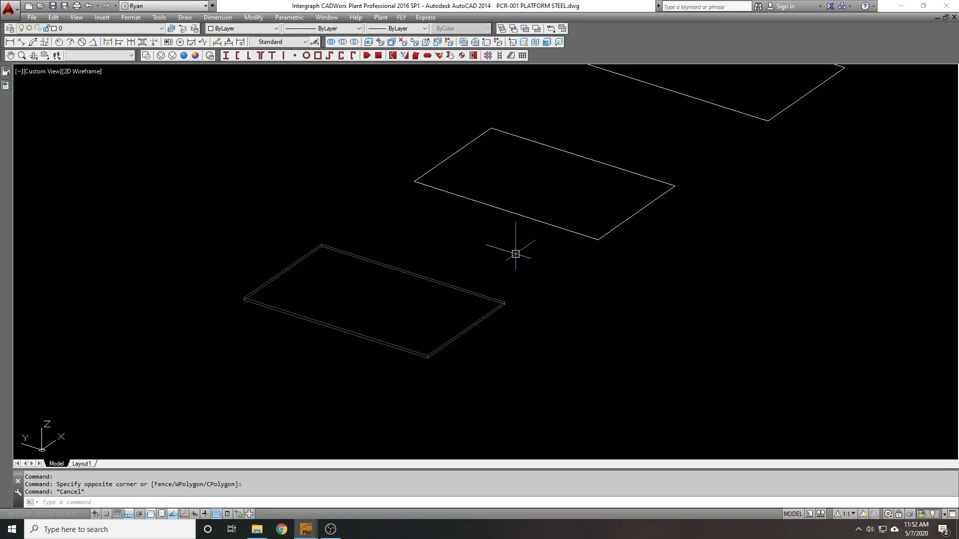
middle_drag(641, 227, 602, 292)
middle_drag(494, 238, 490, 239)
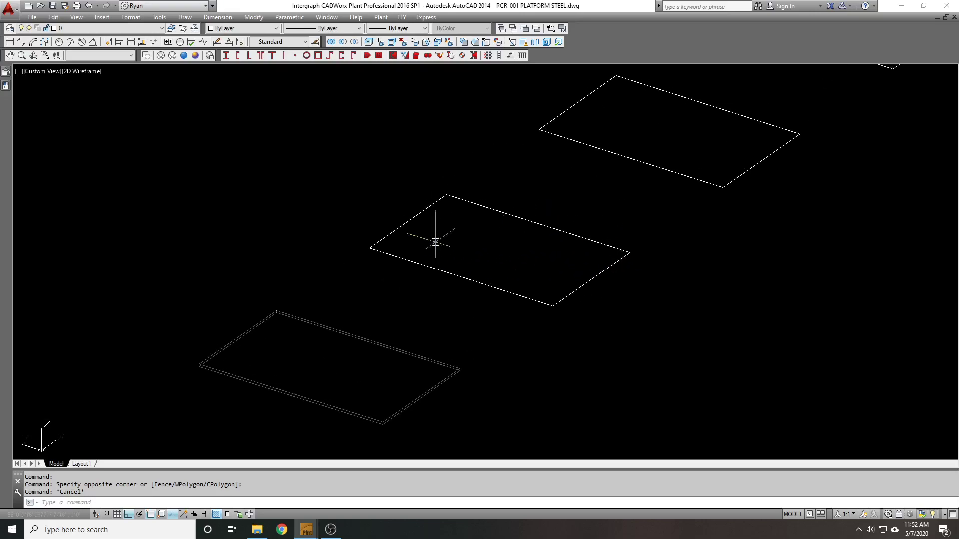
double_click(476, 207)
click(418, 193)
click(418, 193)
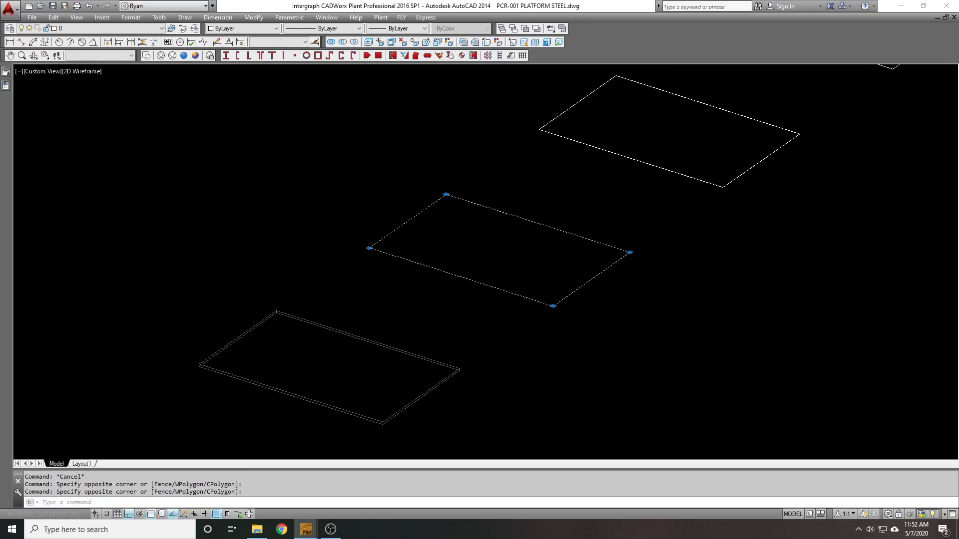
key(Escape)
Query the coordinates of the near corner of the rectangle next to the extruded plate with the ID command
scroll(702, 210, down, 1)
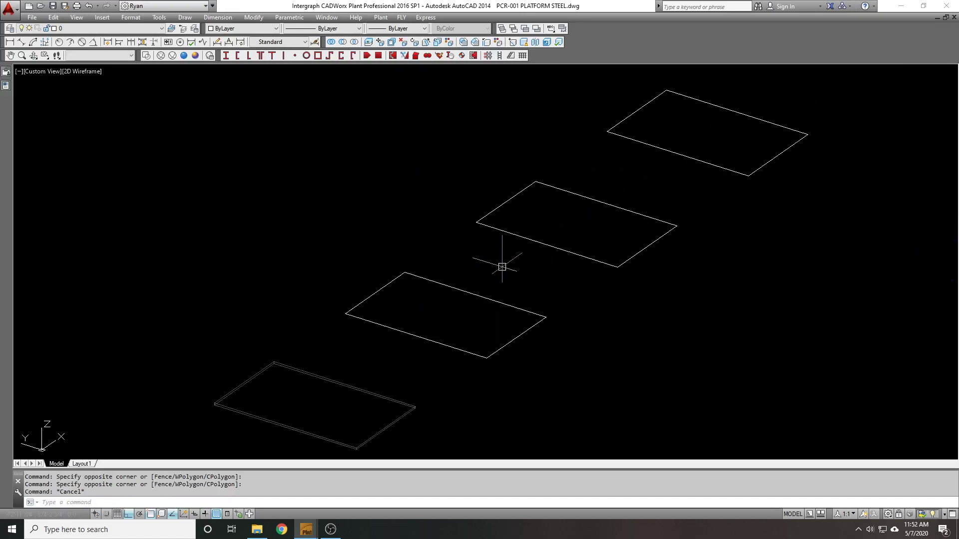
middle_drag(476, 269, 542, 246)
text(U)
key(Escape)
text(id)
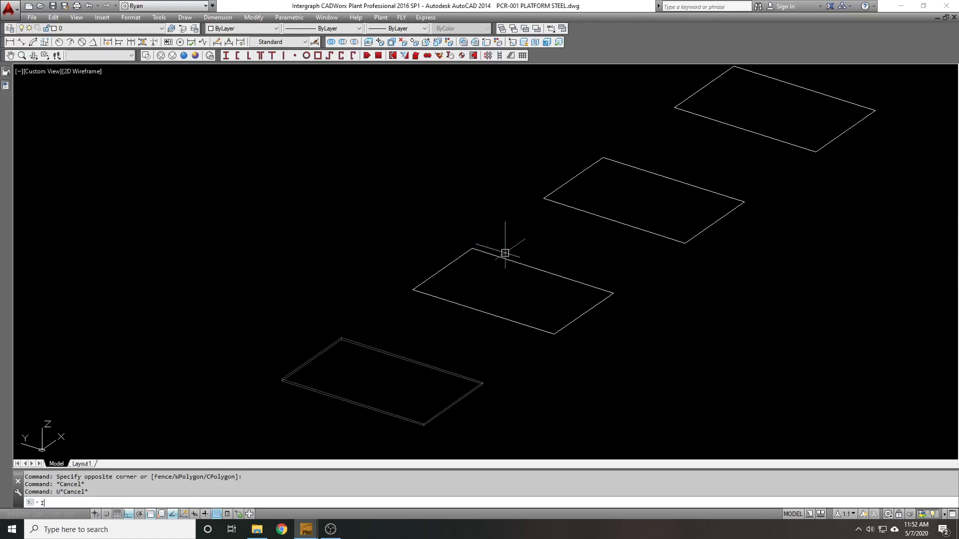
key(Return)
click(412, 291)
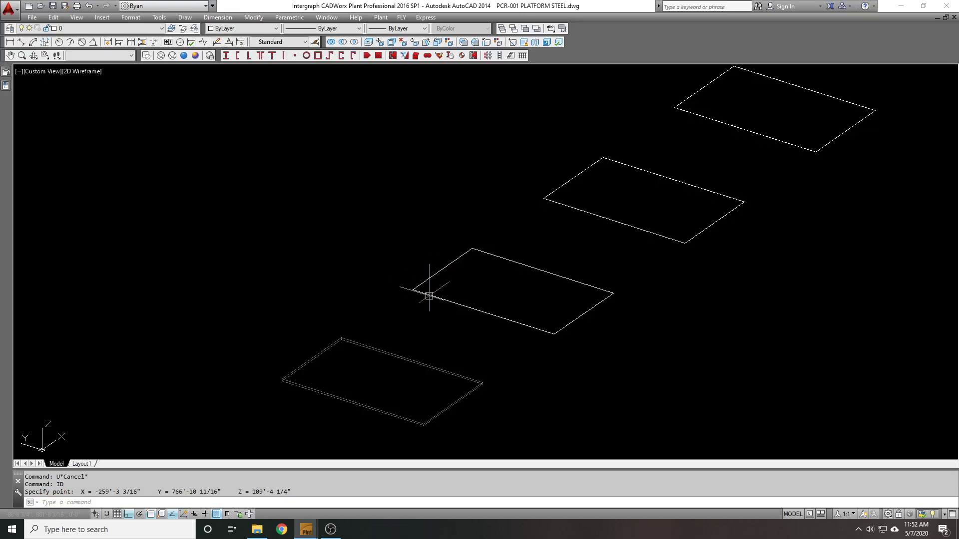
Start a hatch and pick the GRATE pattern from the other predefined patterns
text(h)
key(Return)
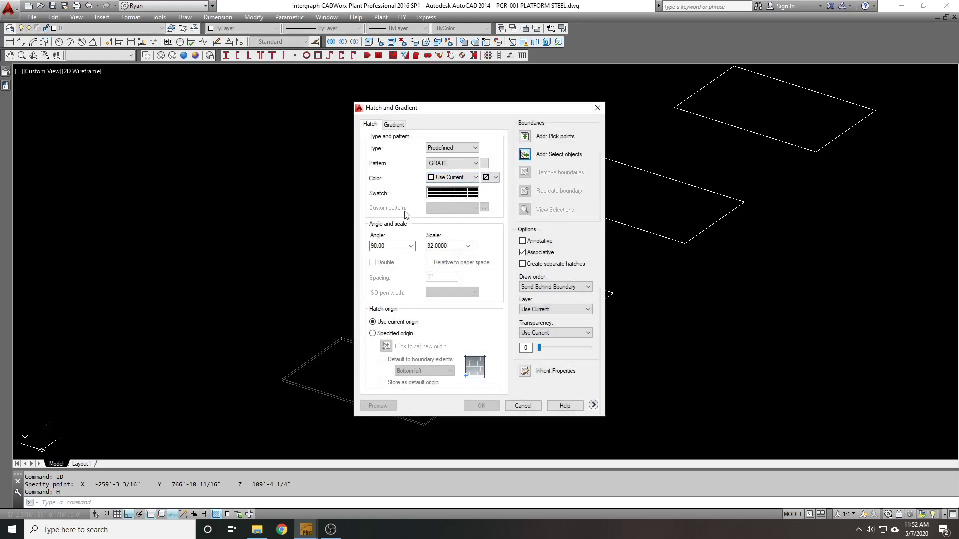
click(444, 191)
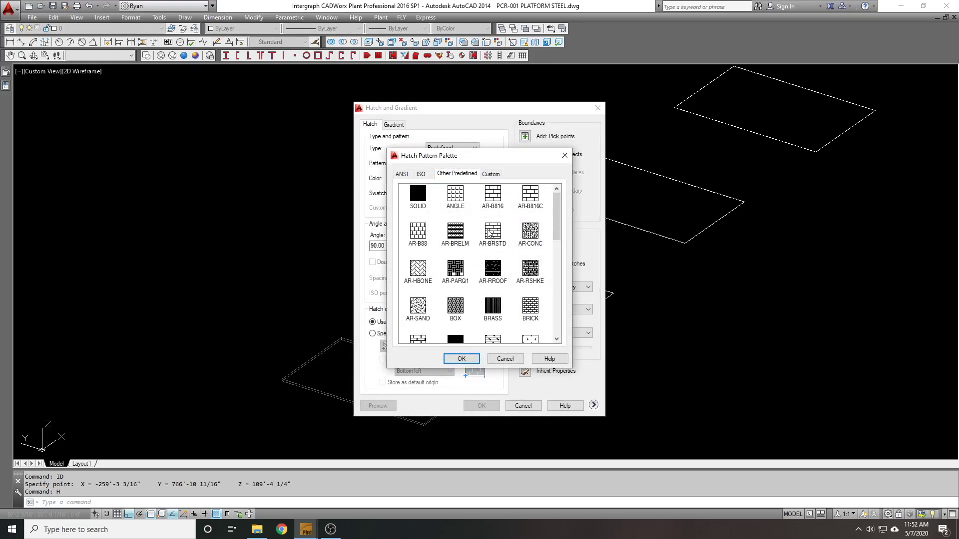
scroll(490, 232, down, 1)
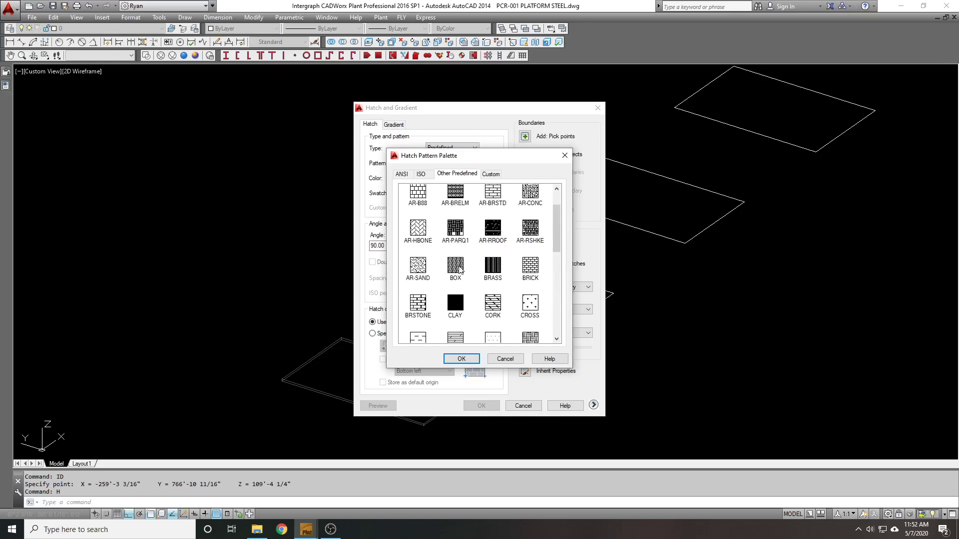
scroll(460, 270, down, 2)
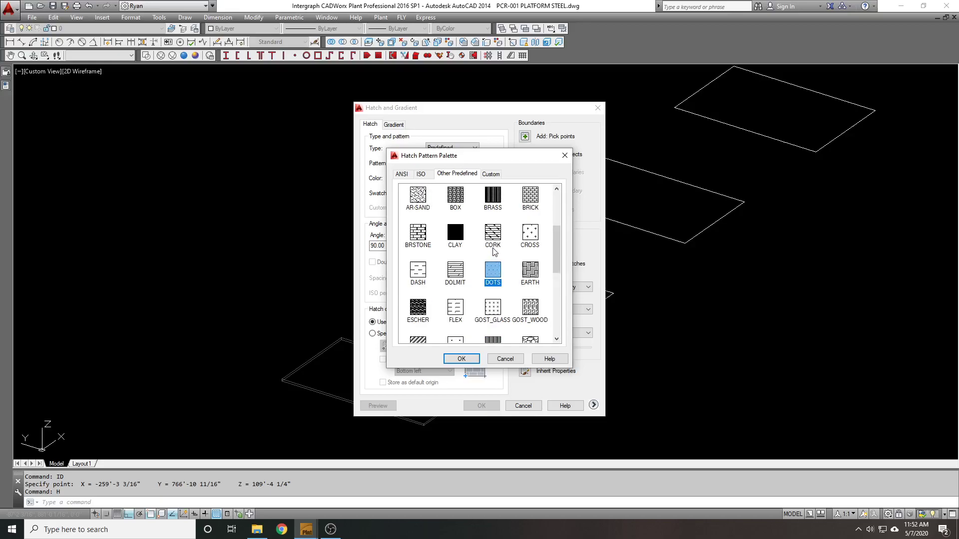
click(479, 314)
scroll(478, 265, down, 1)
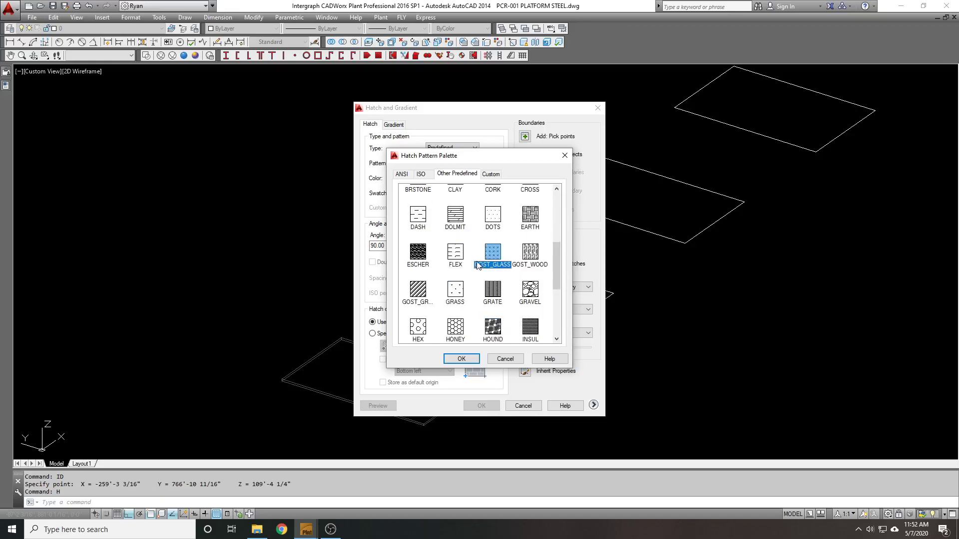
click(493, 288)
click(460, 358)
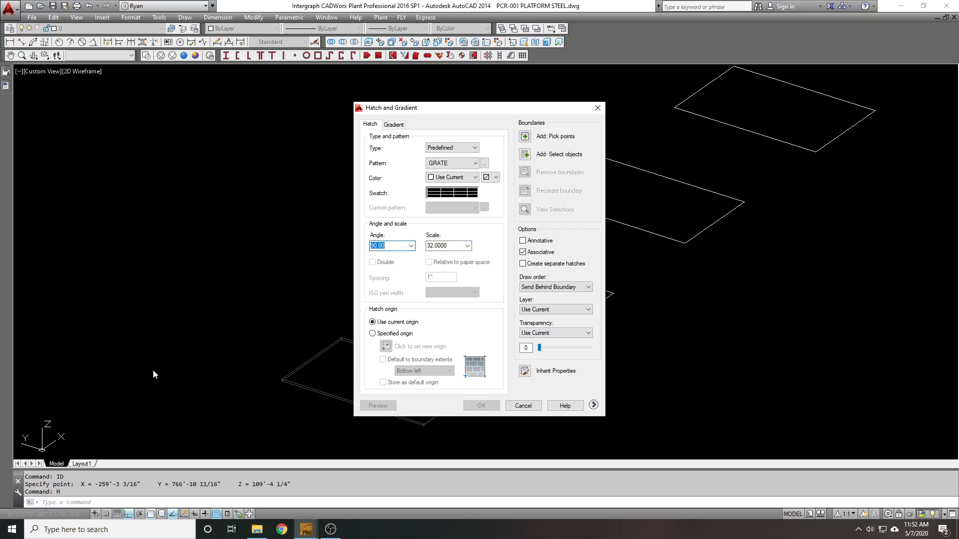
Try to hatch the rectangle next to the extruded plate with the GRATE pattern at angle 90 and scale 32
click(456, 245)
click(527, 153)
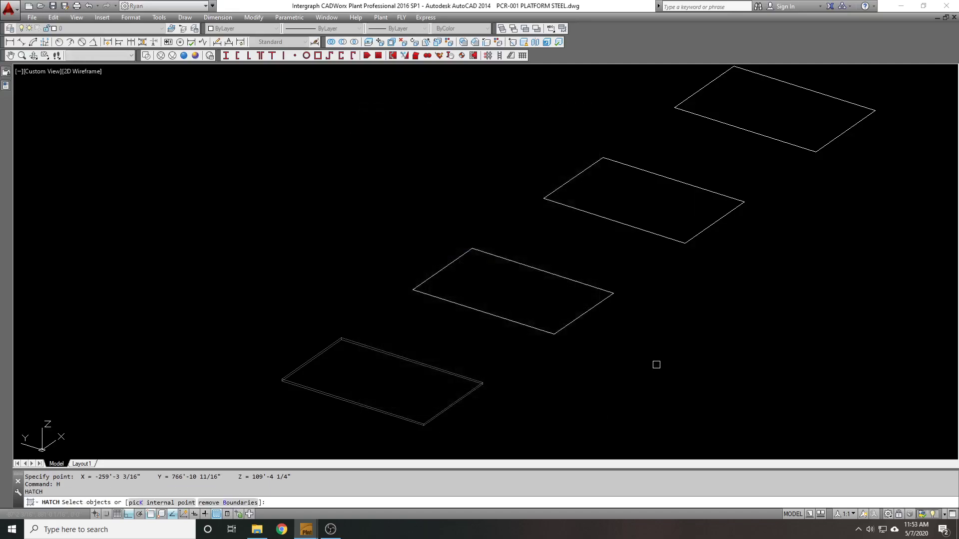
drag(658, 364, 577, 309)
key(Return)
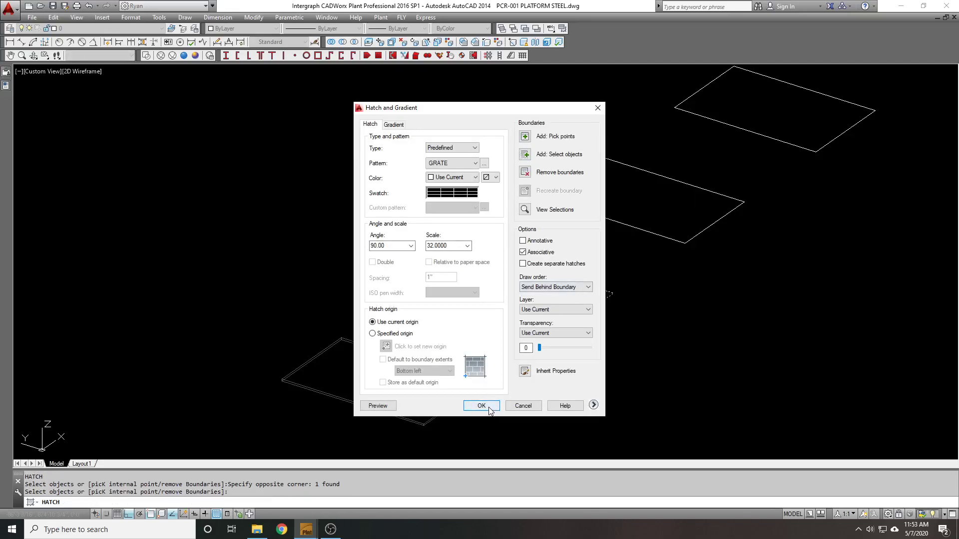
click(481, 406)
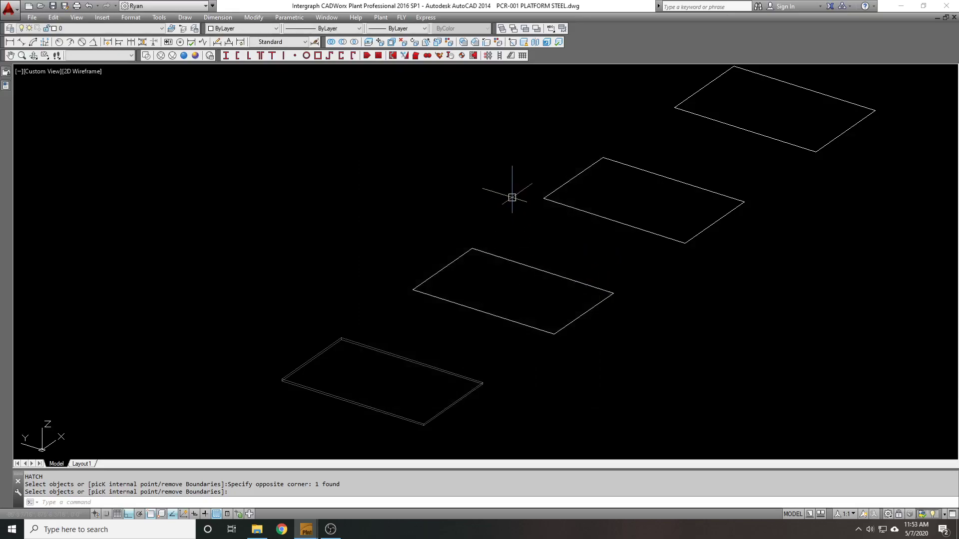
Check where the grate hatch lies within the full drawing extents, then undo the hatch
middle_click(507, 149)
middle_click(506, 149)
scroll(439, 332, up, 10)
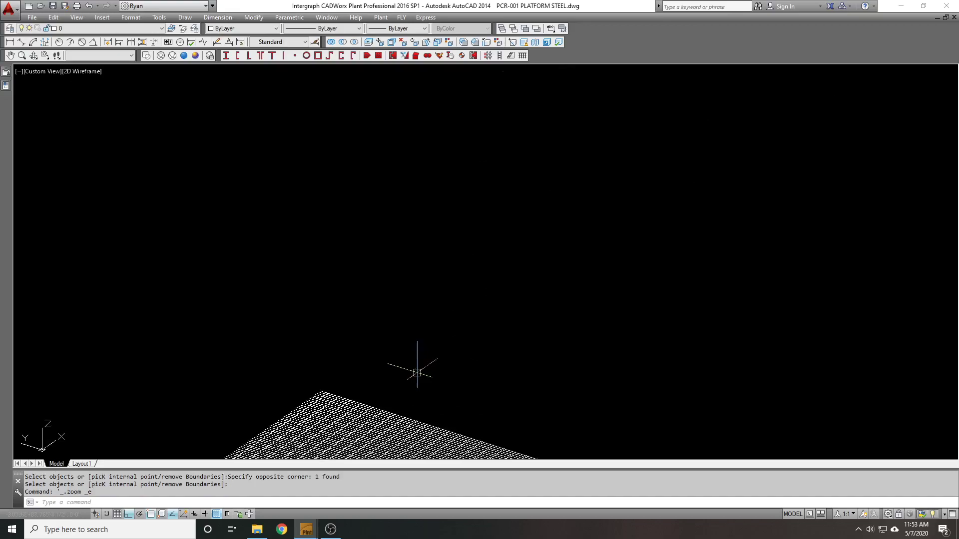
scroll(514, 247, down, 5)
scroll(578, 261, up, 2)
click(572, 276)
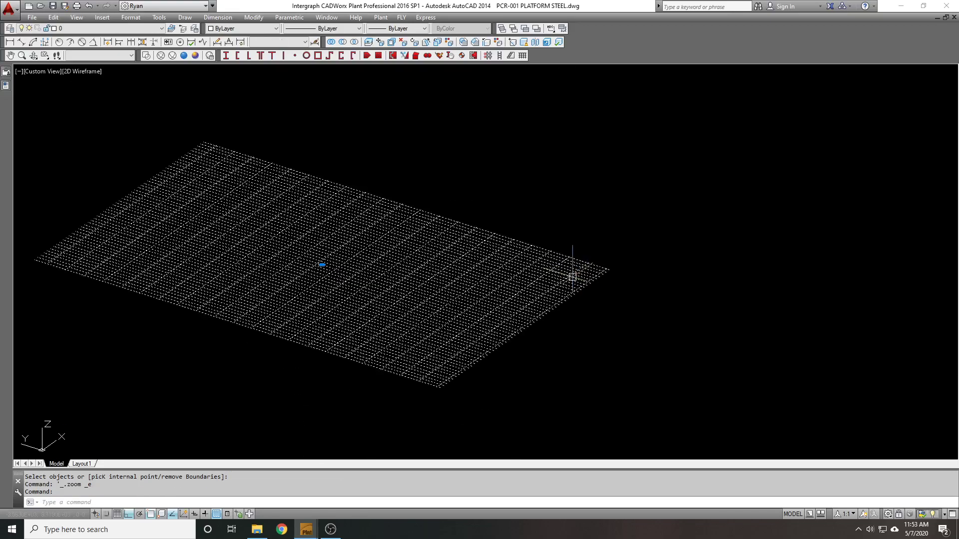
key(Escape)
text(u)
key(Return)
key(Return)
key(Return)
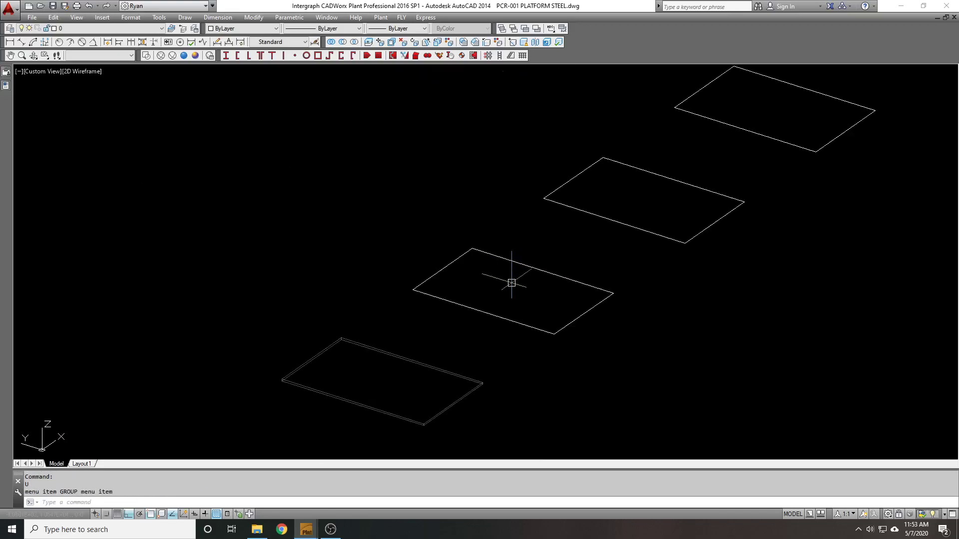
Set the UCS origin to the near-side left corner of the rectangle next to the extruded plate, keeping the axis directions
scroll(512, 283, down, 1)
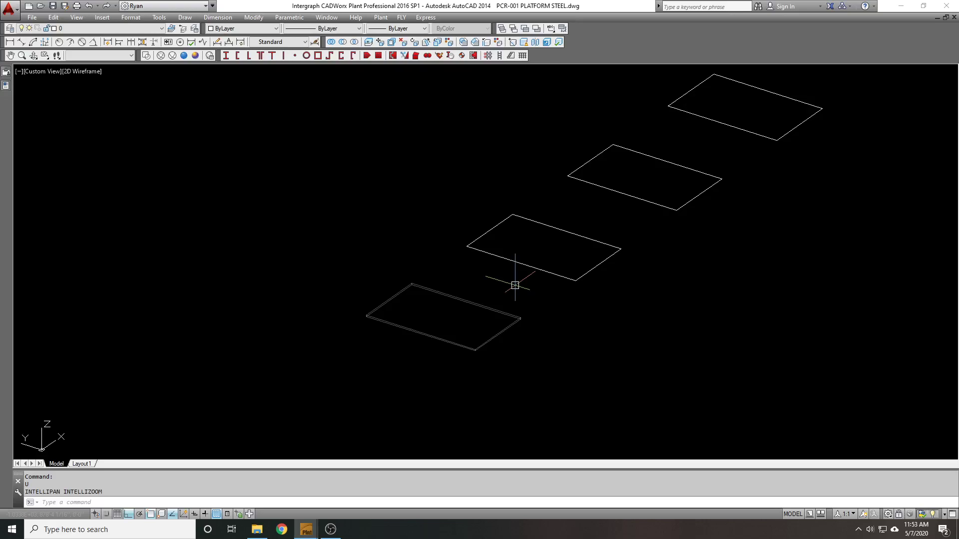
scroll(515, 285, up, 1)
key(Escape)
text(UCS)
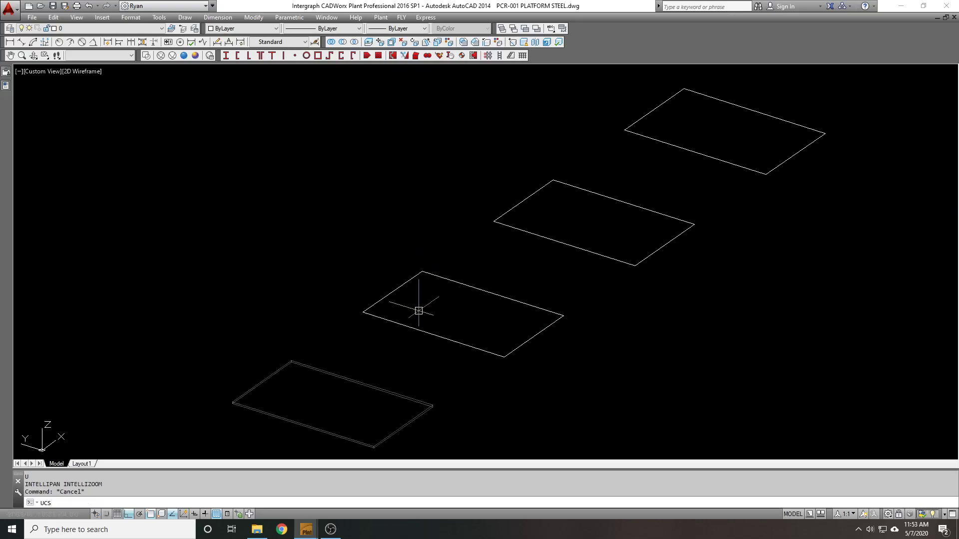
key(Return)
click(363, 312)
key(Return)
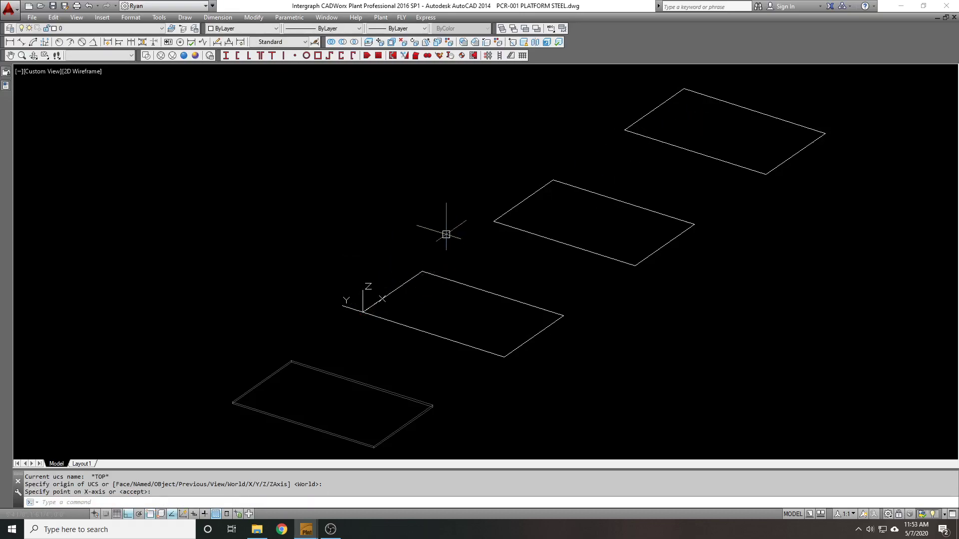
Hatch the rectangle at the new origin with the GRATE pattern at angle 90 and scale 32, using the current origin
text(h)
key(Return)
click(524, 154)
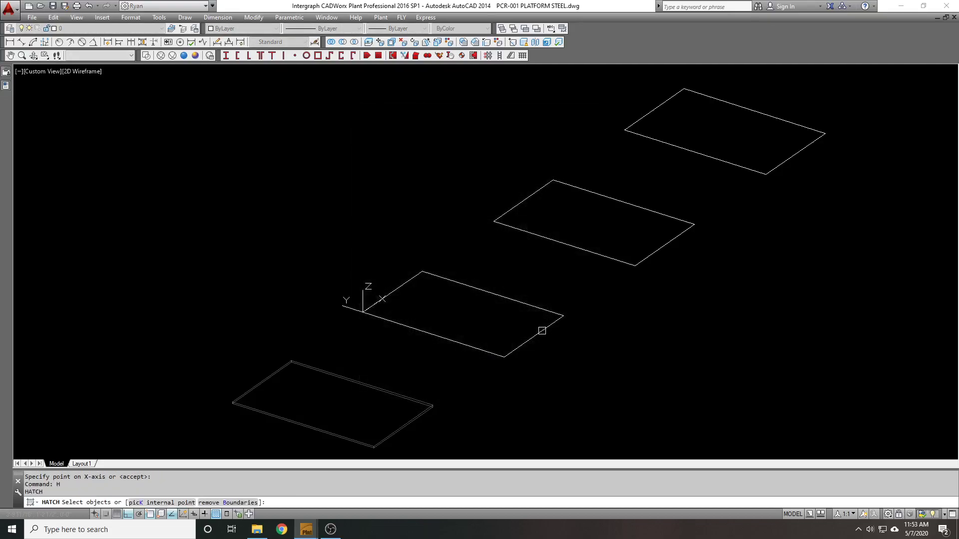
drag(547, 337, 499, 314)
key(Return)
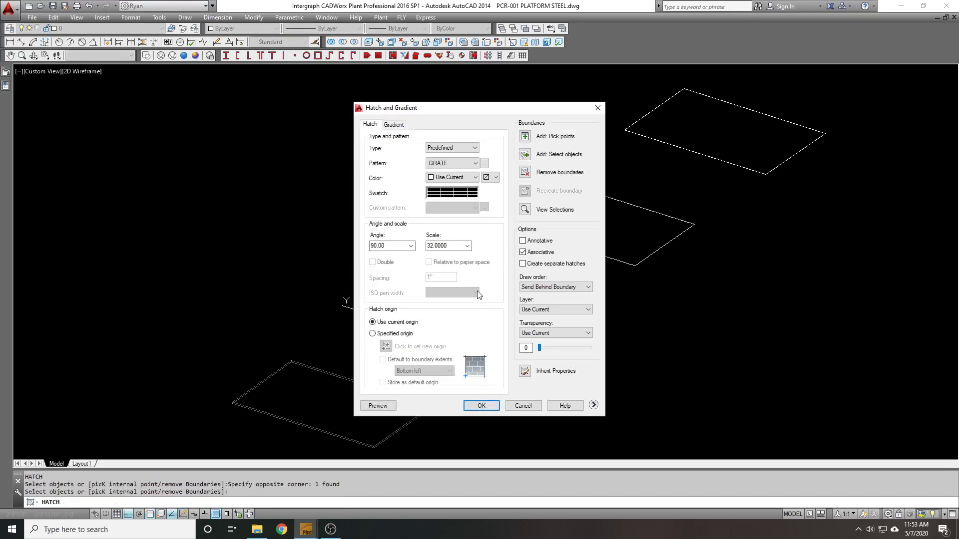
click(481, 405)
scroll(457, 306, up, 5)
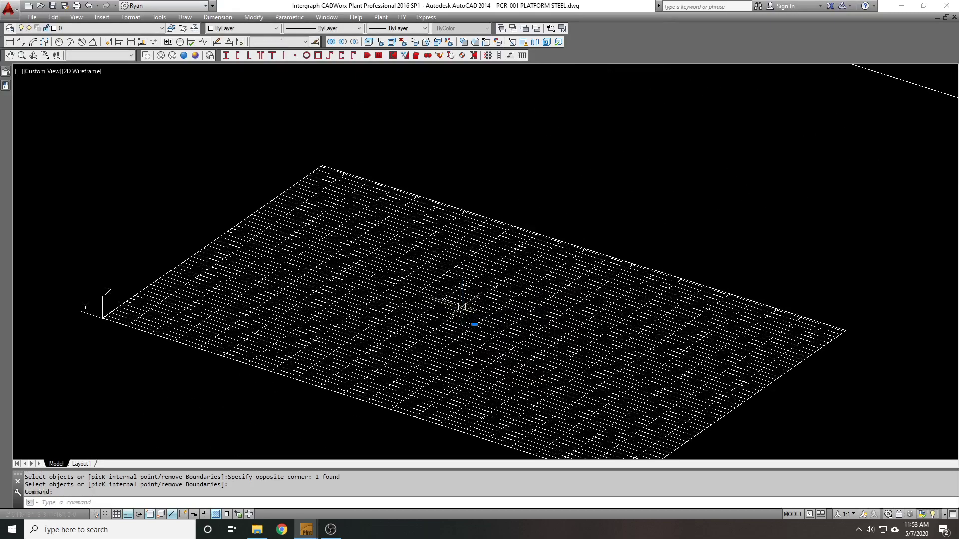
scroll(462, 306, down, 3)
key(Escape)
scroll(436, 310, up, 1)
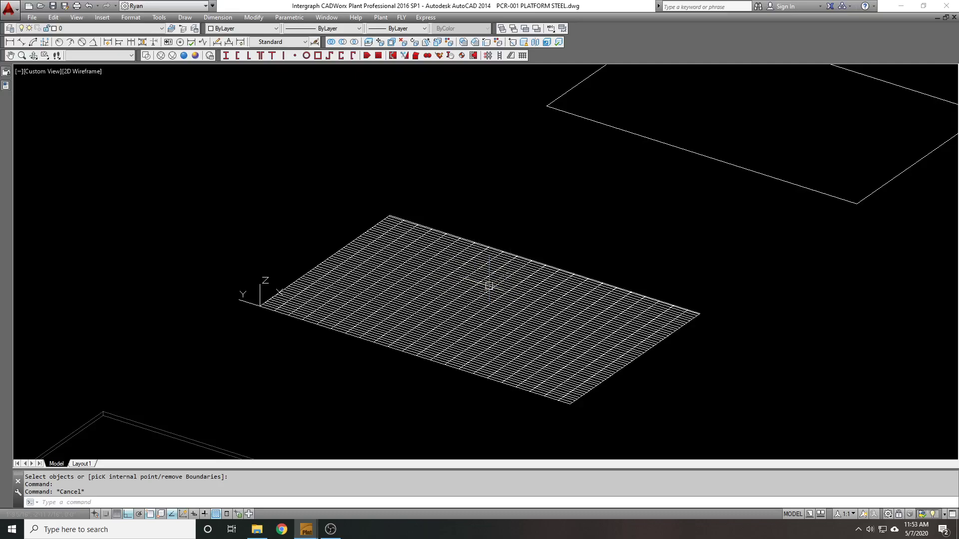
middle_drag(533, 355, 530, 302)
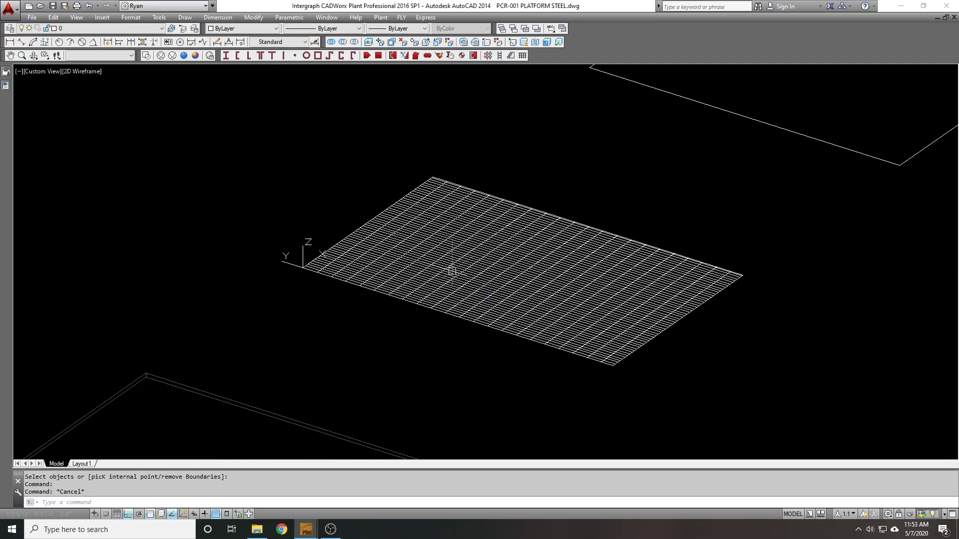
Copy the steel frame three times at 10', 20' and 30' along the direction of the rectangle row
scroll(452, 271, down, 7)
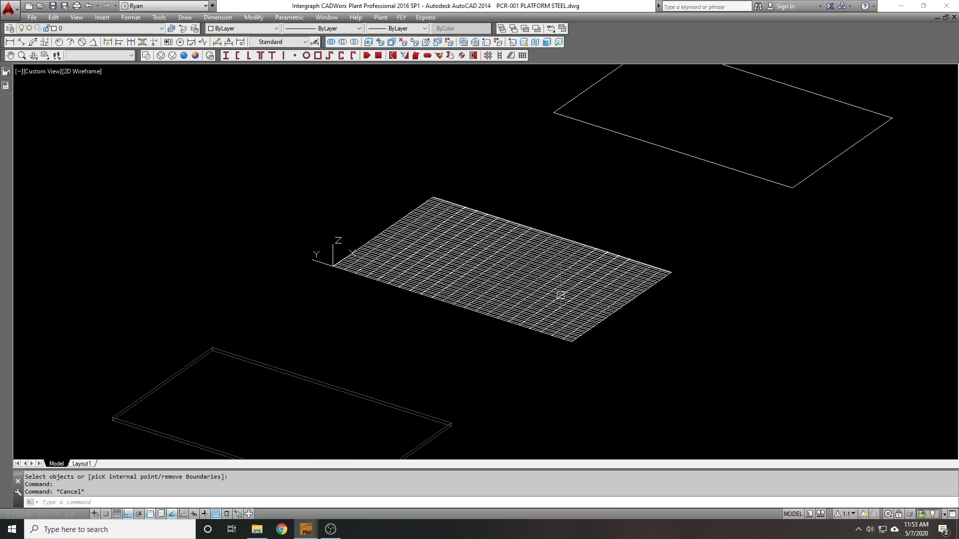
text(co)
key(Return)
click(727, 271)
click(568, 188)
key(Return)
click(819, 255)
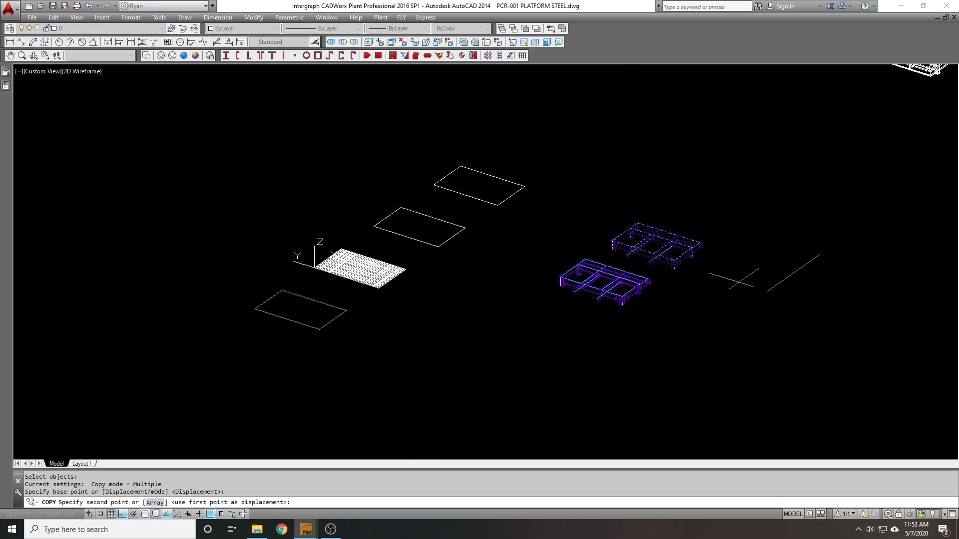
text(10')
key(Return)
text(20')
key(Return)
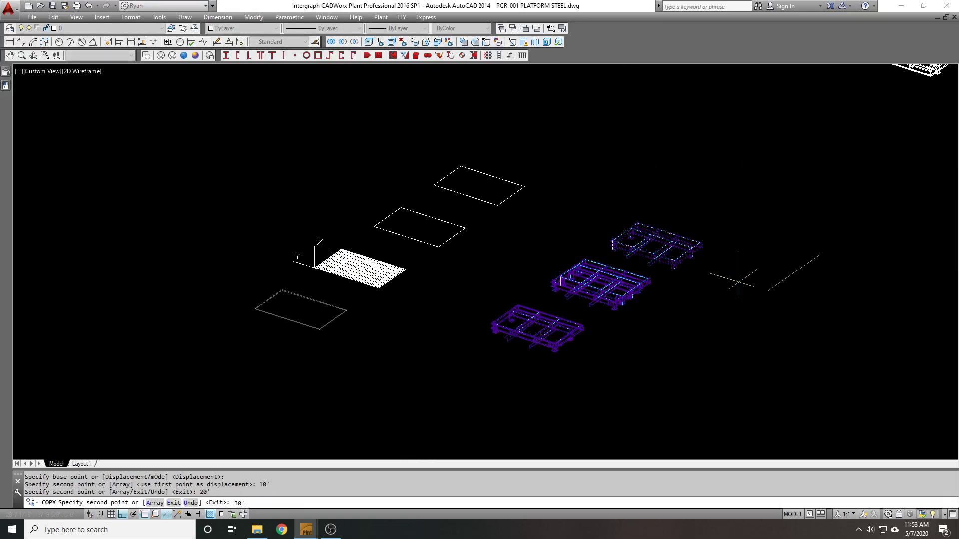
text(30')
key(Return)
key(Escape)
Try to move the extruded plate 10' toward the steel frames, then undo the move
scroll(467, 256, up, 3)
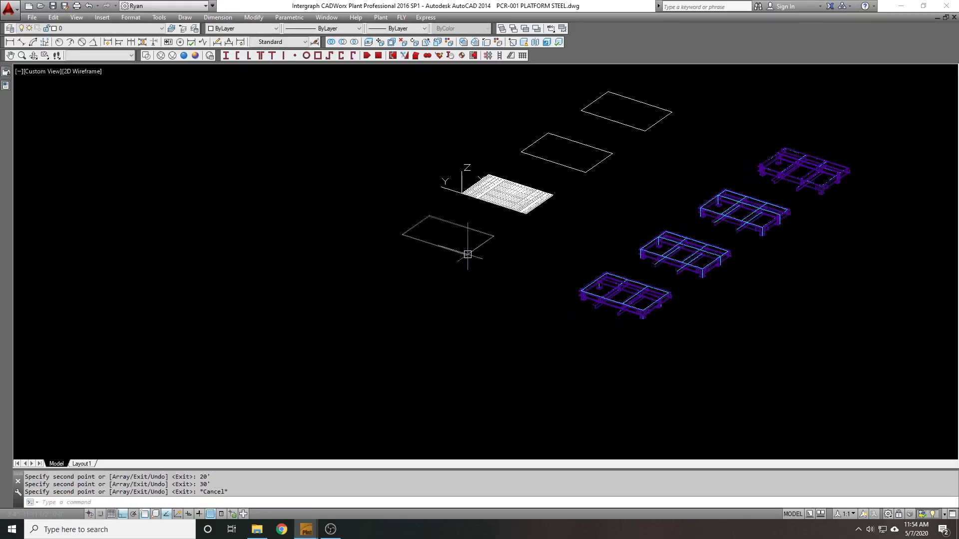
text(m)
key(Return)
click(457, 269)
click(406, 235)
key(Return)
click(478, 241)
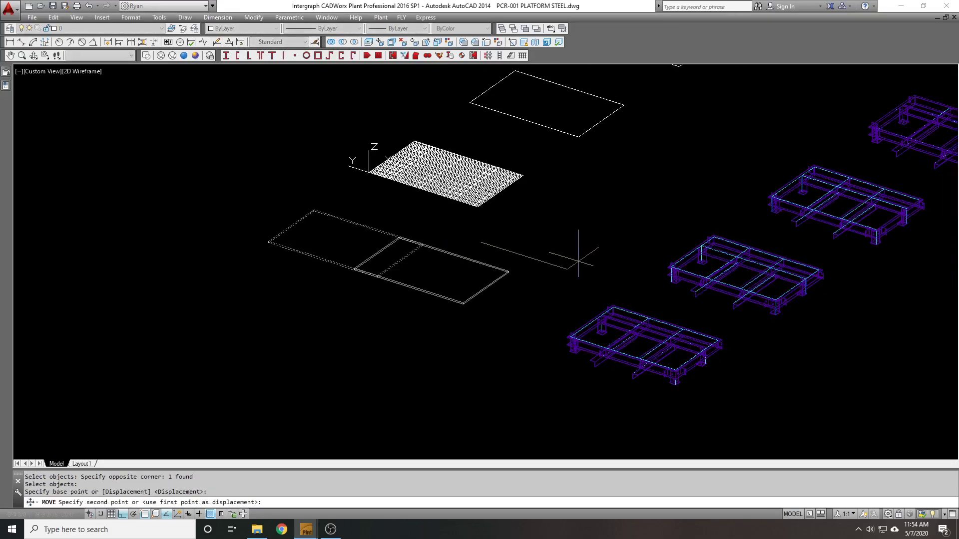
text(10')
key(Return)
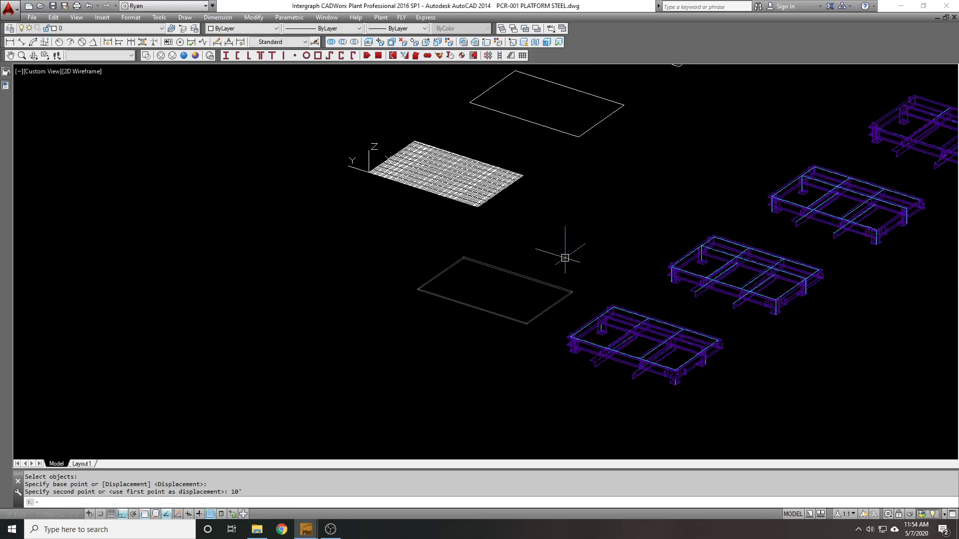
text(u)
key(Return)
Move the extruded plate and the grate-hatched rectangle together 20' across onto the copied steel frames
text(m)
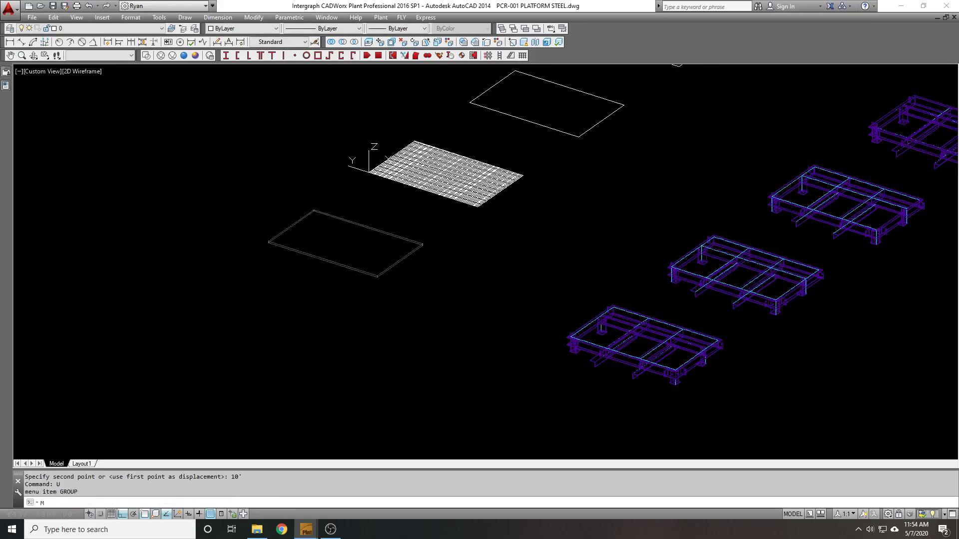
key(Return)
click(455, 267)
click(403, 232)
click(540, 218)
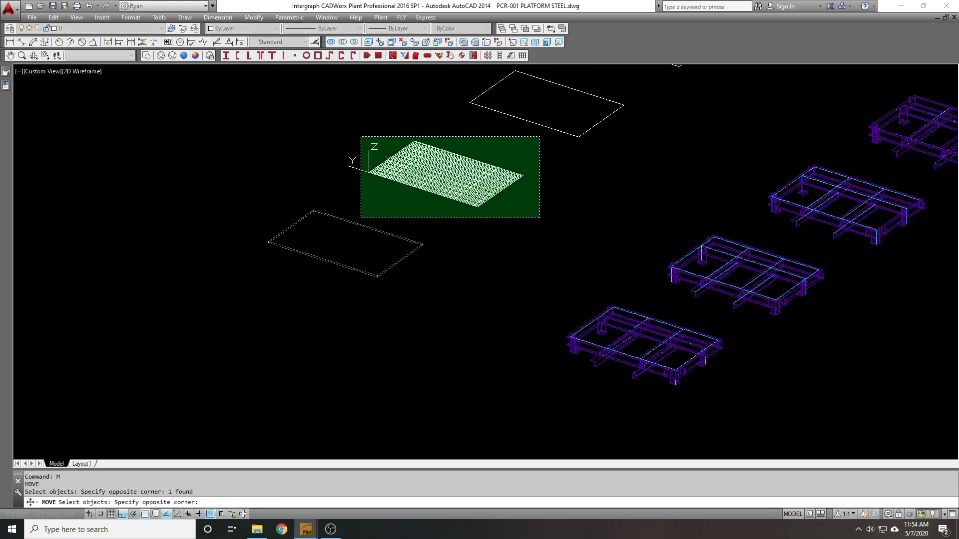
click(358, 146)
key(Return)
click(485, 257)
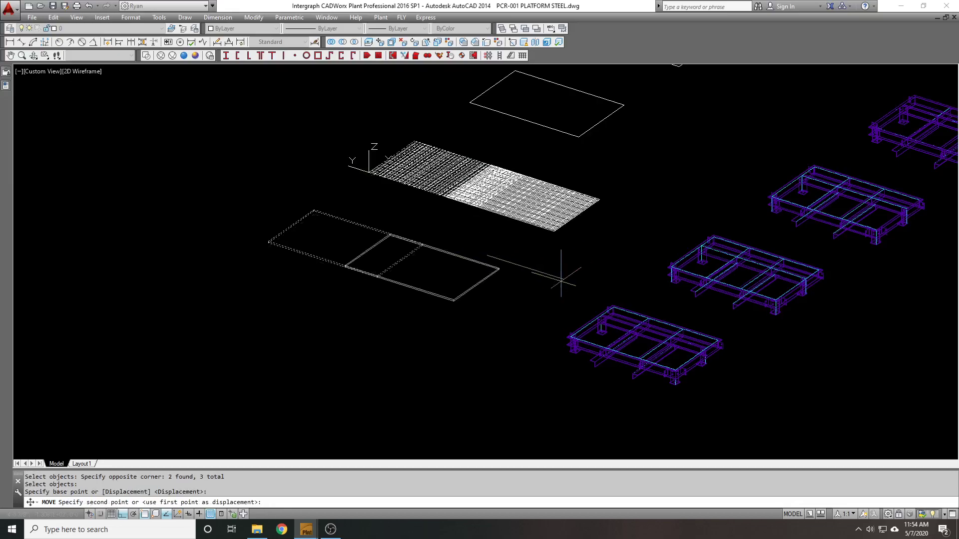
key(Return)
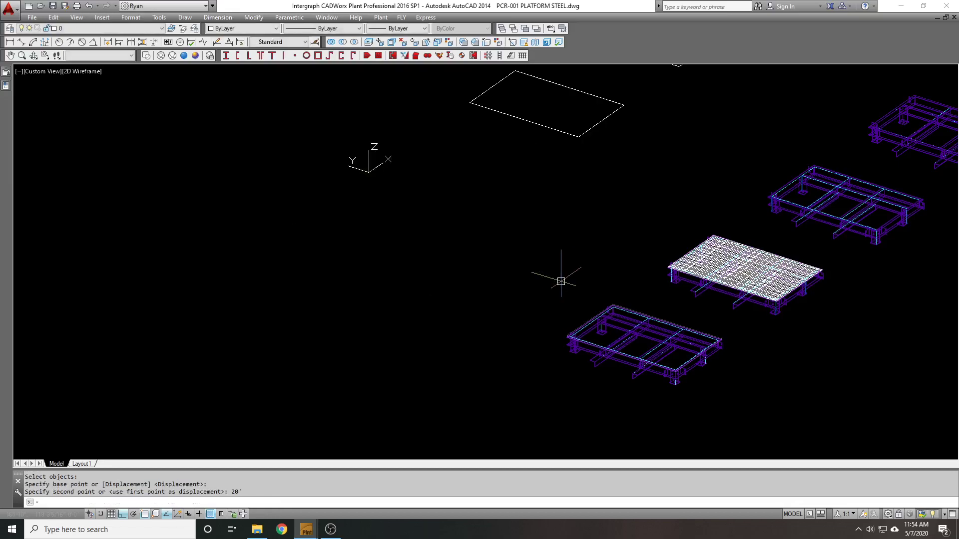
Display the model in the Realistic visual style and examine the transparent plate on its steel frame
middle_drag(560, 281, 395, 202)
scroll(395, 202, up, 2)
click(184, 55)
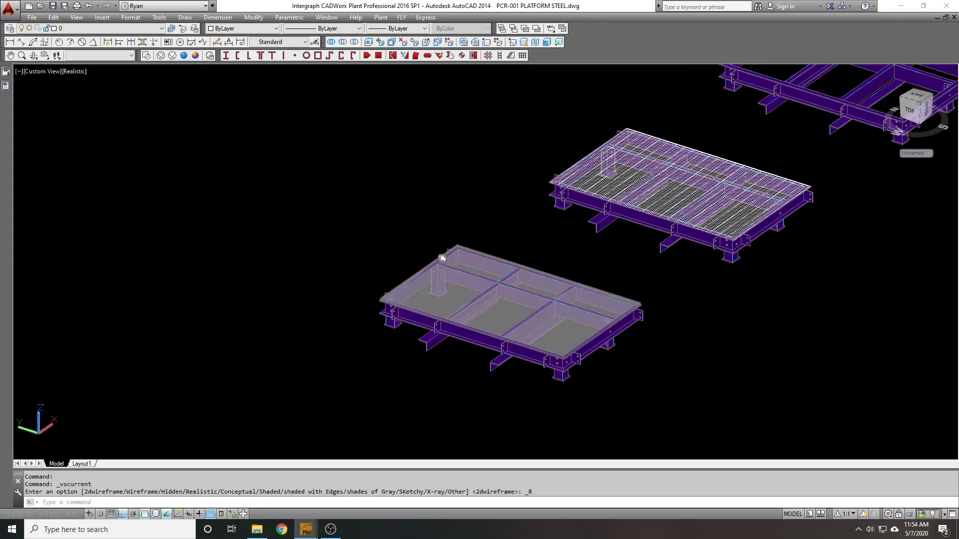
scroll(363, 257, up, 4)
shift+middle_drag(379, 281, 193, 80)
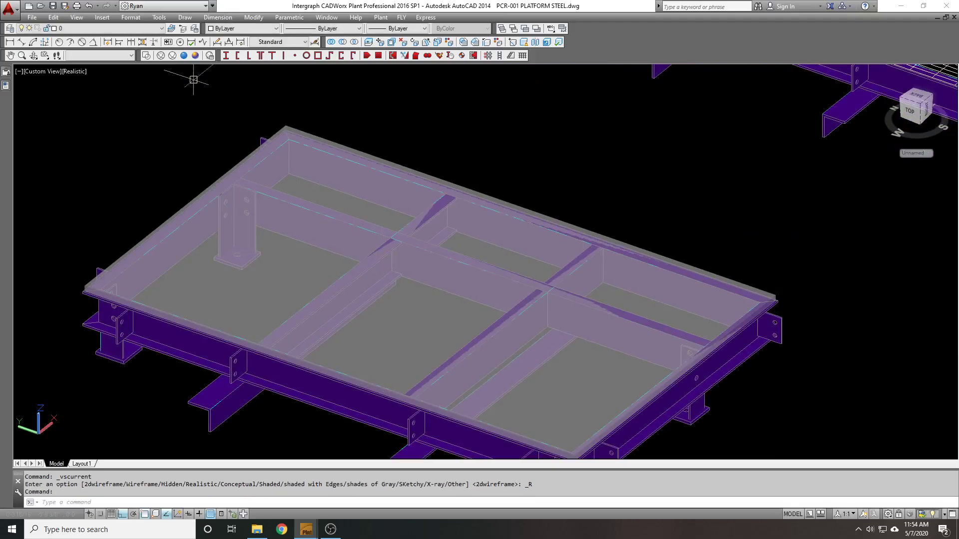
Compare the grate-hatched frame in the 2D Wireframe and Realistic visual styles
click(145, 55)
scroll(514, 294, down, 4)
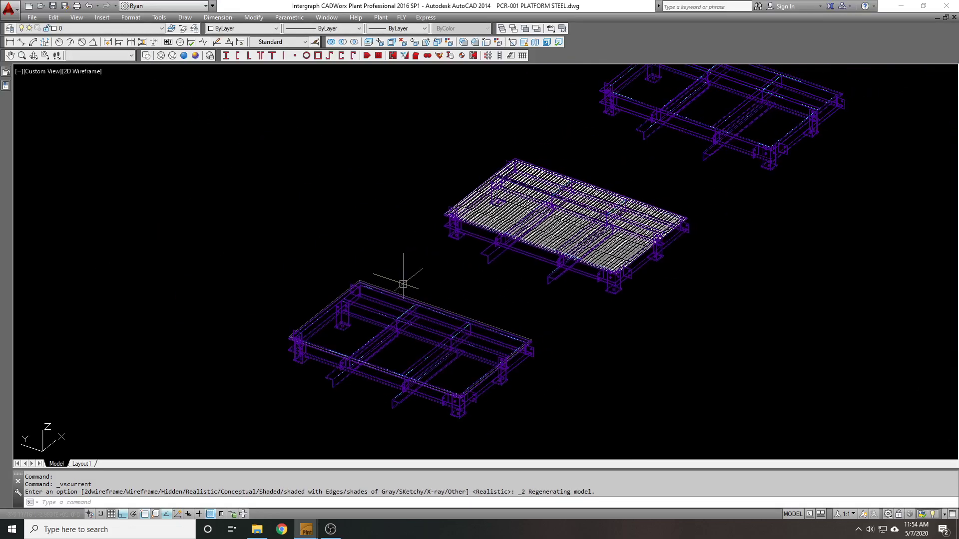
scroll(508, 243, up, 4)
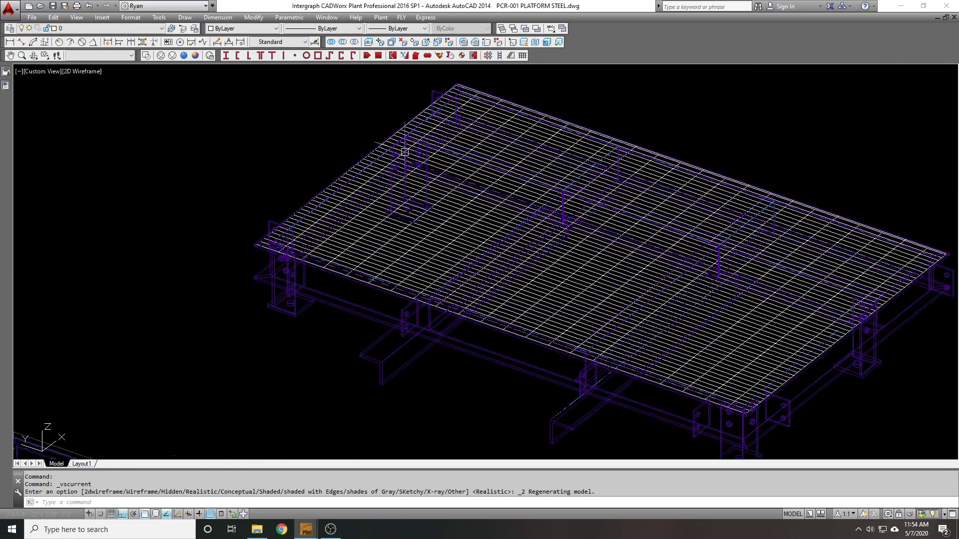
click(195, 55)
shift+middle_drag(320, 130, 627, 332)
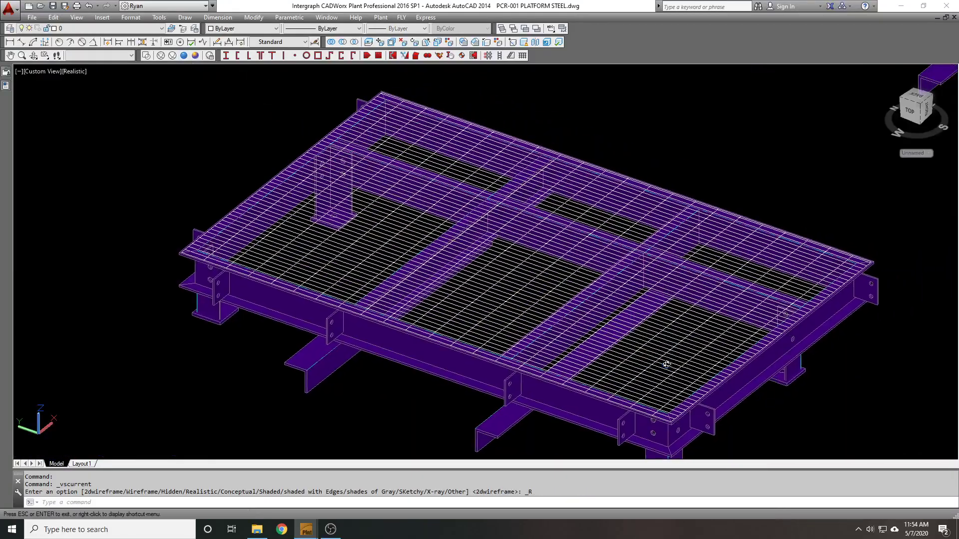
shift+middle_drag(667, 364, 653, 343)
scroll(322, 249, up, 2)
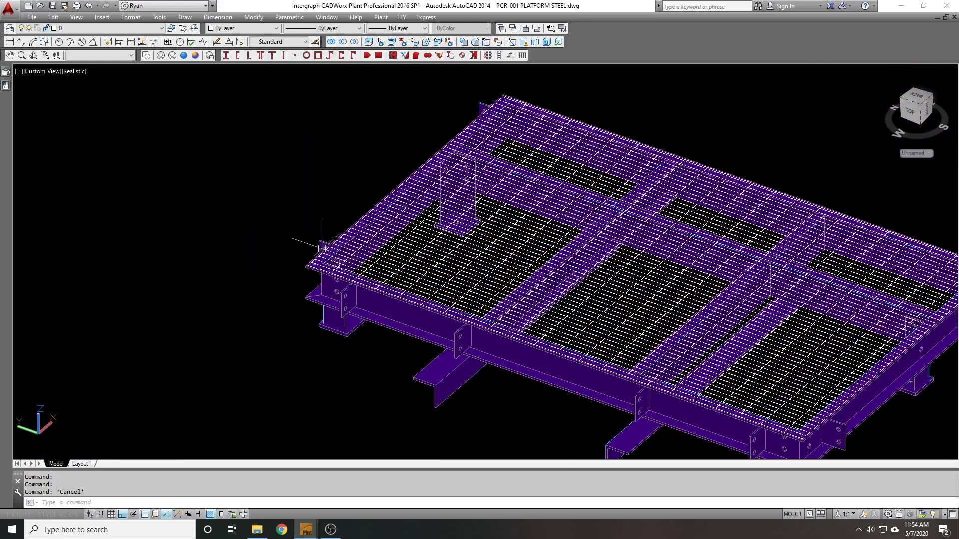
middle_drag(385, 265, 406, 313)
scroll(437, 274, down, 3)
scroll(422, 311, up, 1)
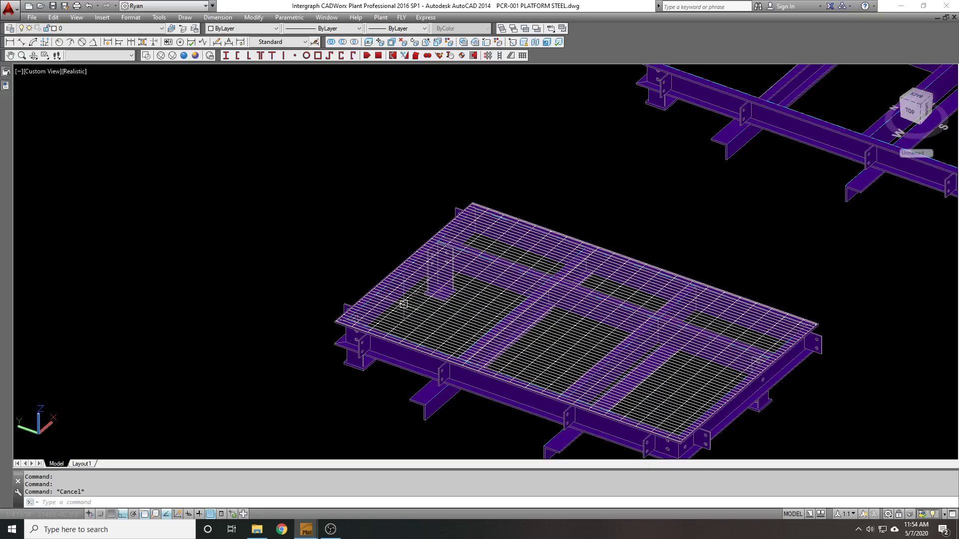
text(u)
key(Return)
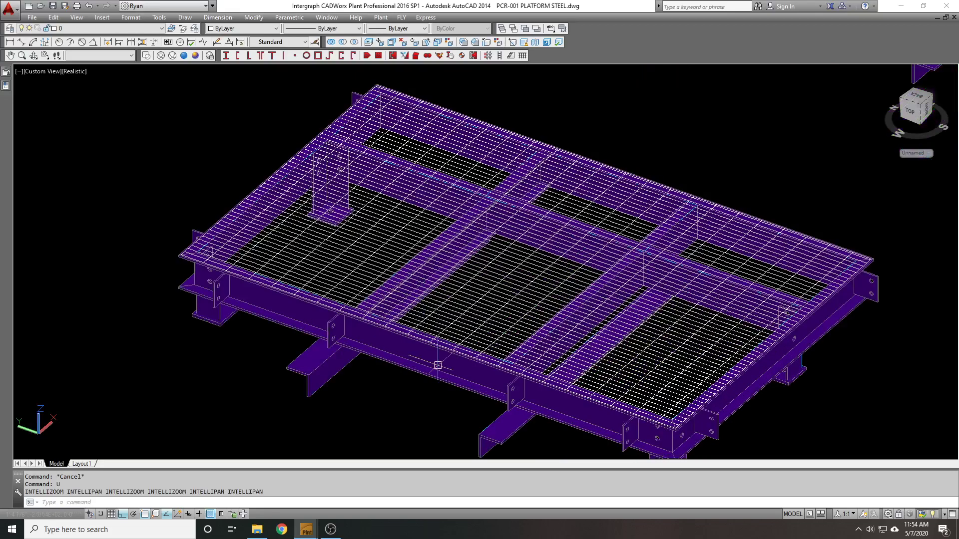
scroll(452, 228, down, 1)
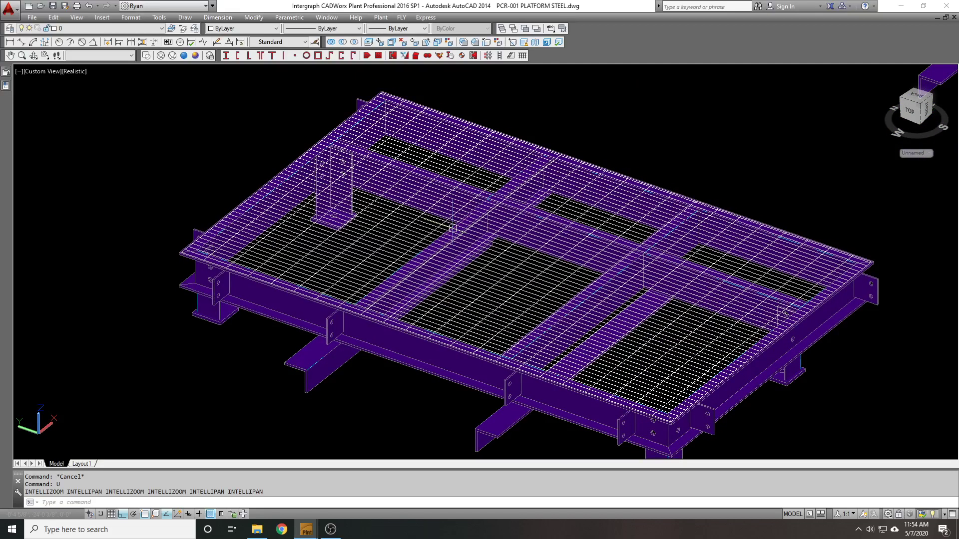
Move the grate hatch 1" straight up from its boundary rectangle on the steel frame
middle_drag(315, 271, 387, 299)
text(m)
key(Return)
click(387, 300)
key(Return)
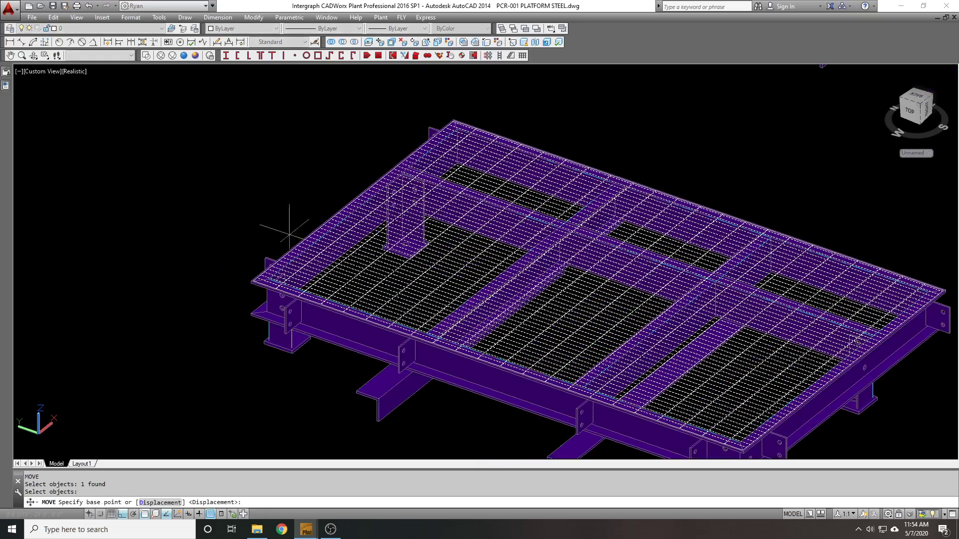
click(289, 232)
text(1)
key(Return)
scroll(255, 274, up, 5)
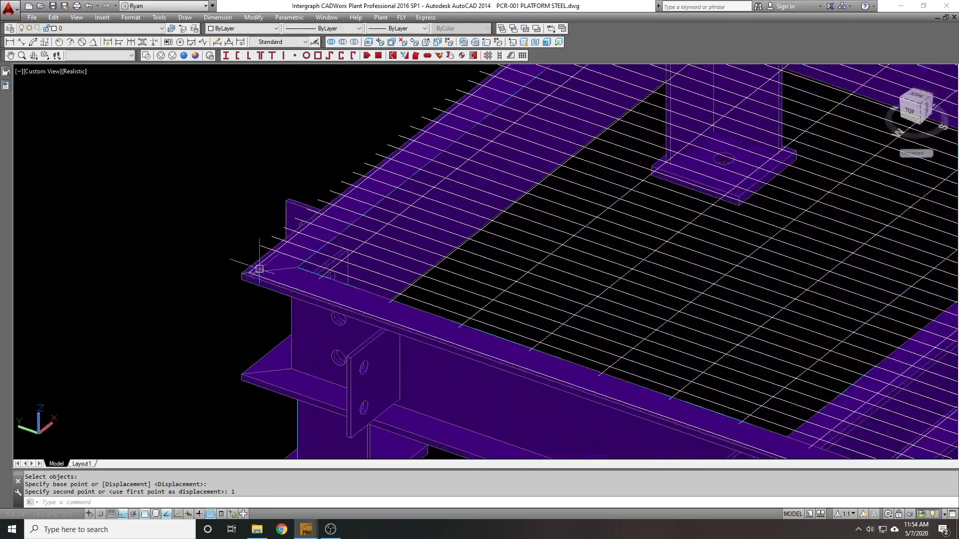
Give the boundary polyline beneath the raised grate hatch a thickness so it forms a vertical edge band around the grating
click(260, 269)
click(5, 85)
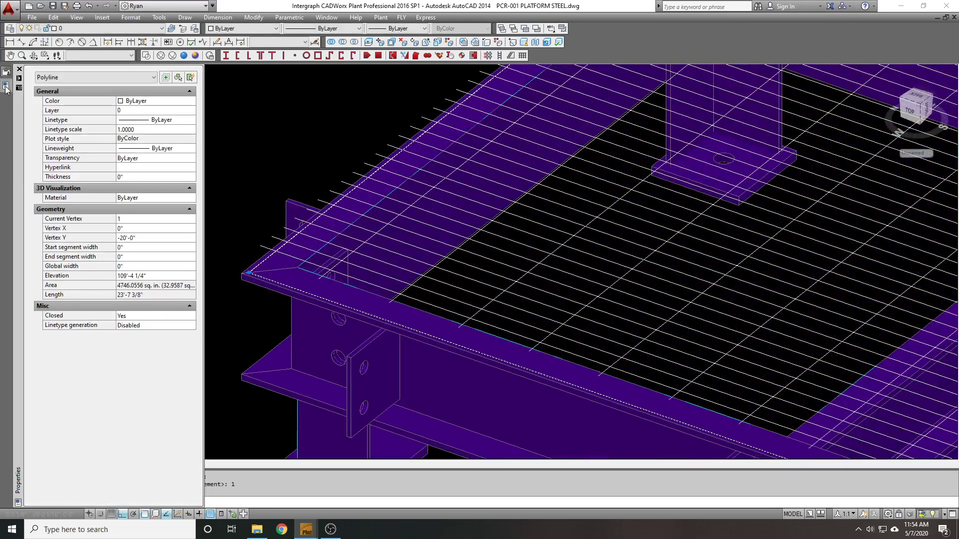
click(145, 176)
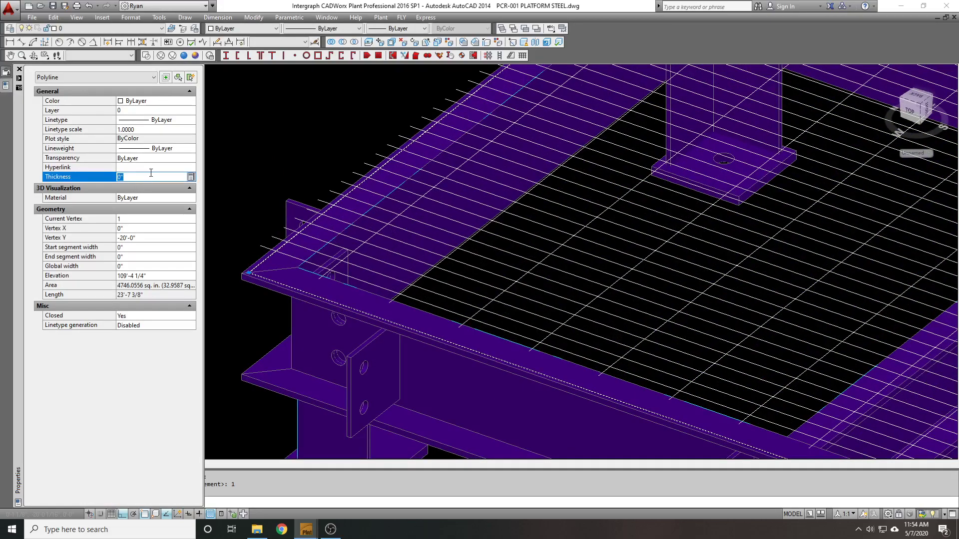
key(Return)
key(ctrl+1)
key(Escape)
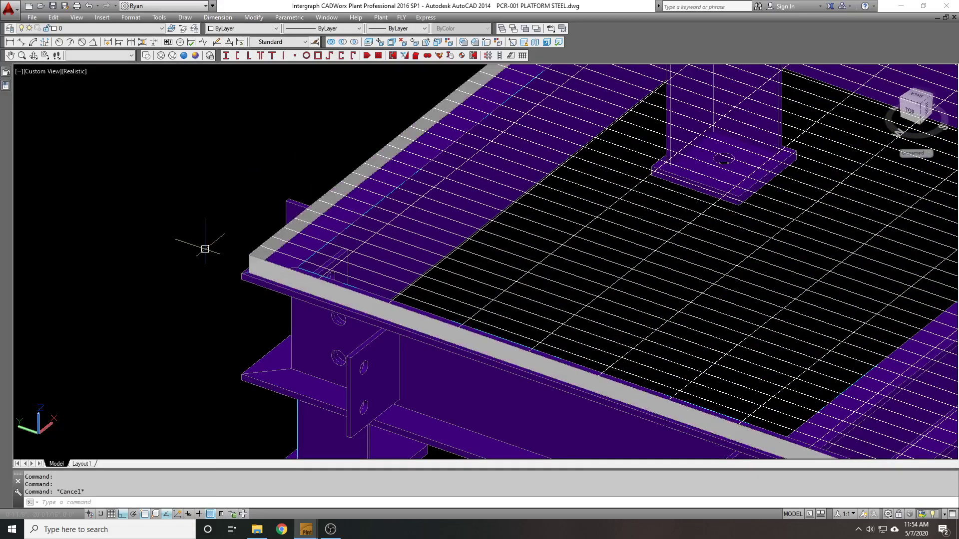
Examine the thickened edge band around the raised grating and start a line over the hatch to check object snapping
scroll(239, 246, up, 2)
scroll(239, 245, down, 2)
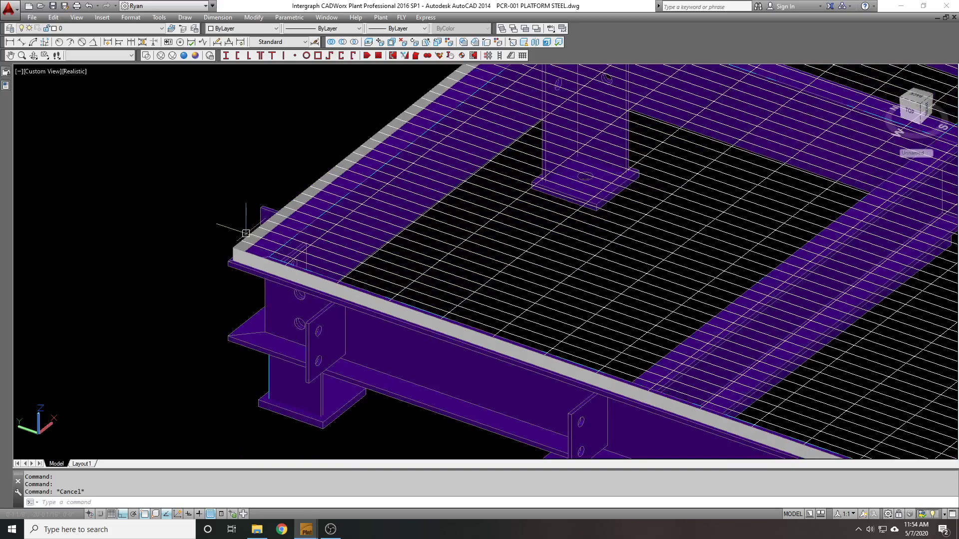
scroll(216, 219, down, 3)
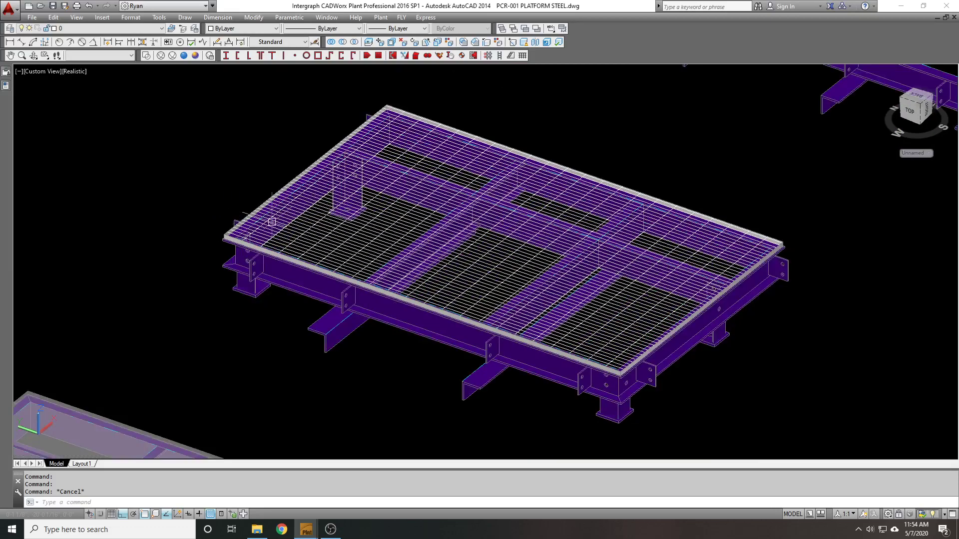
shift+middle_drag(433, 278, 454, 330)
scroll(499, 253, up, 2)
text(L)
key(Return)
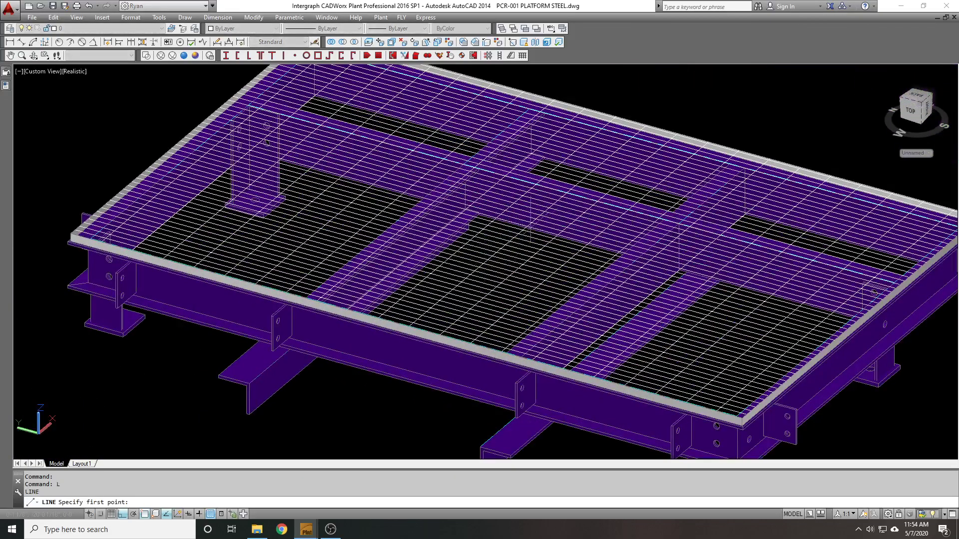
key(Escape)
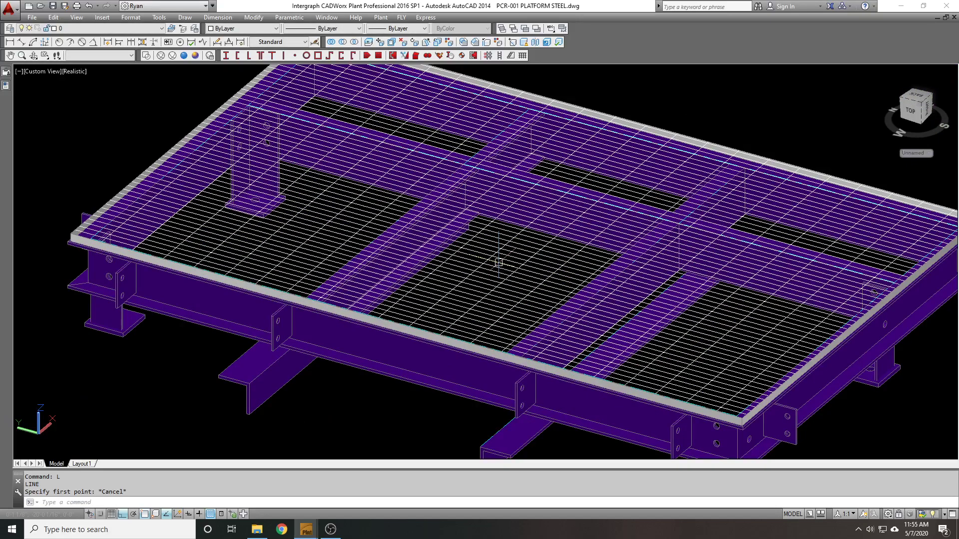
Review the Ignore hatch objects setting among the drafting object snap options
text(OP)
key(Return)
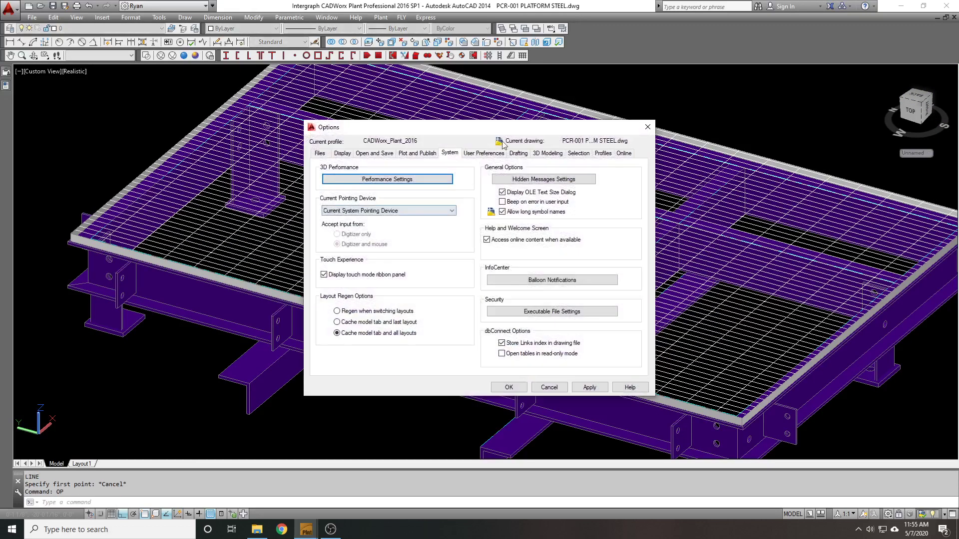
click(519, 153)
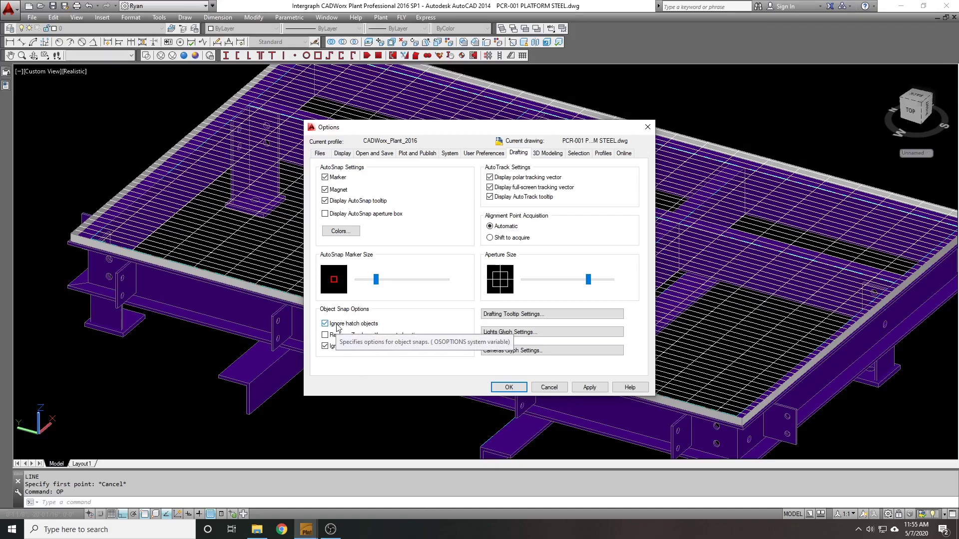
click(508, 387)
scroll(513, 283, down, 5)
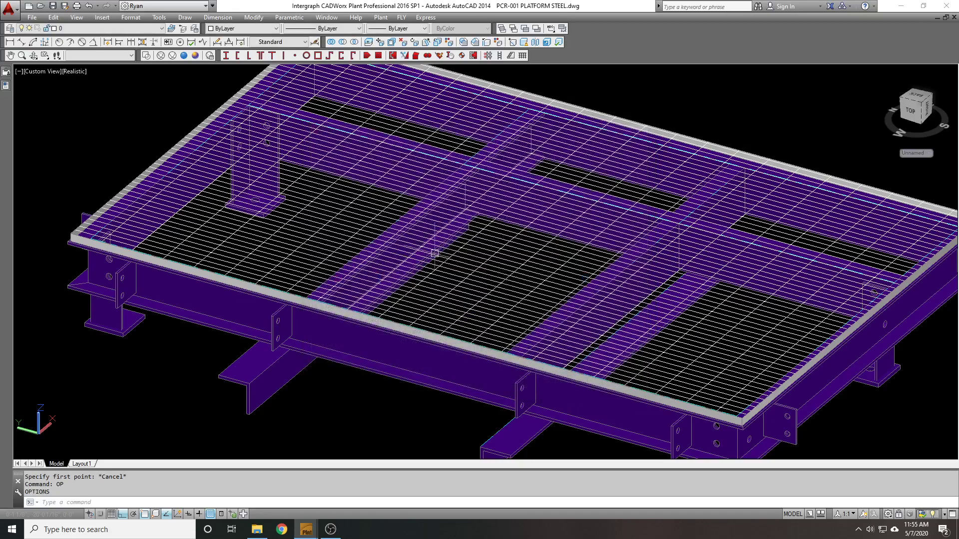
scroll(514, 283, up, 2)
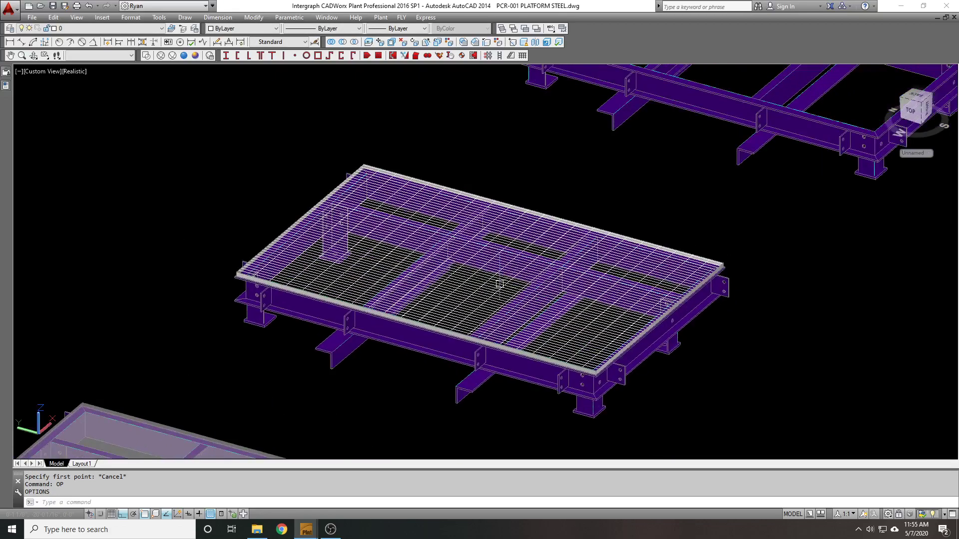
click(448, 268)
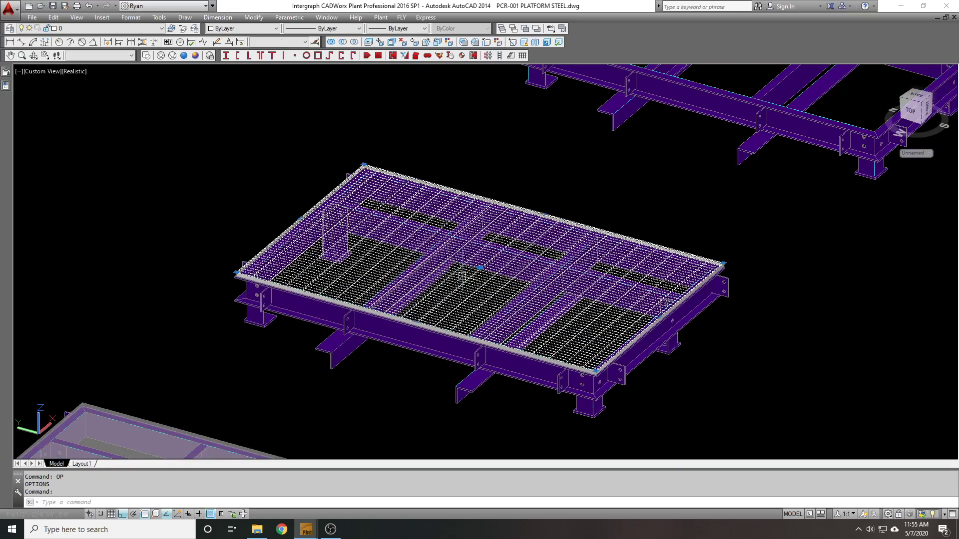
key(Escape)
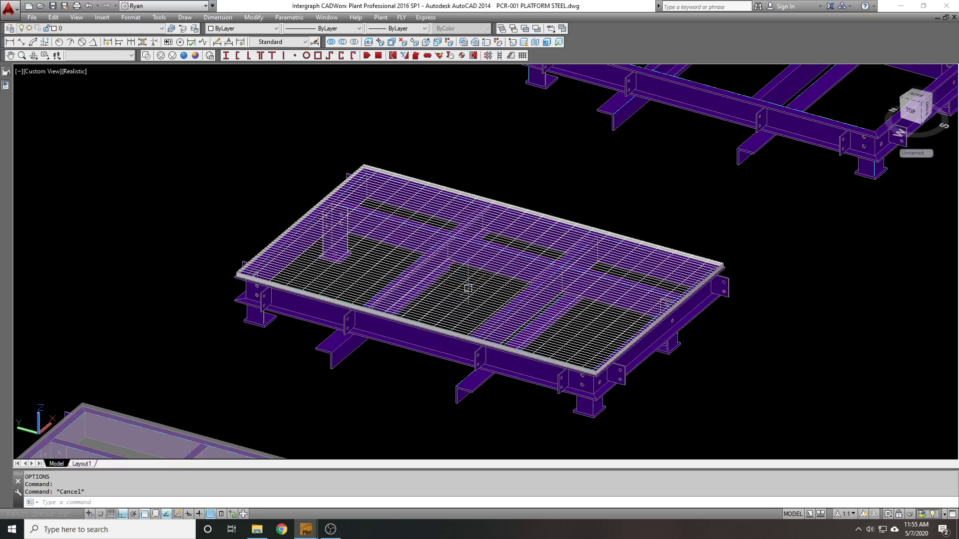
click(468, 288)
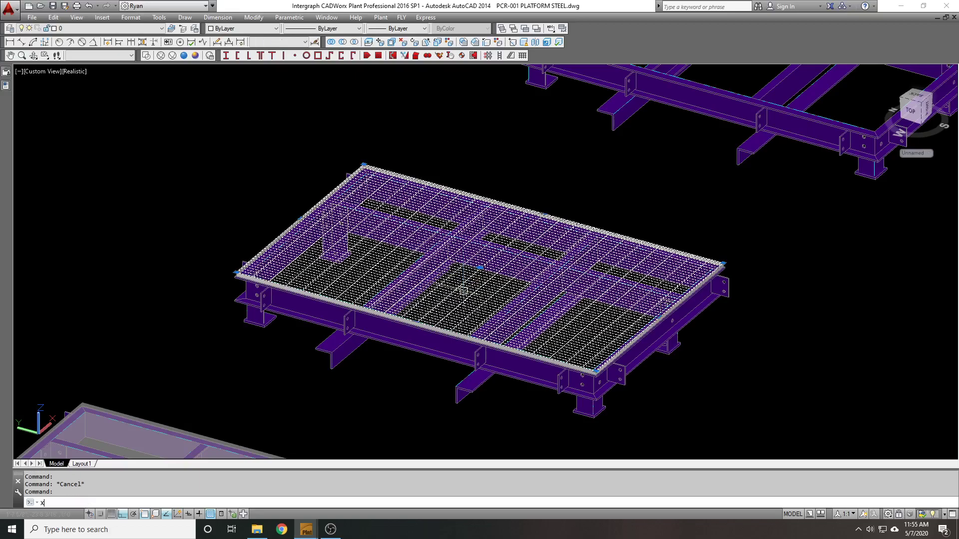
key(Escape)
text(u)
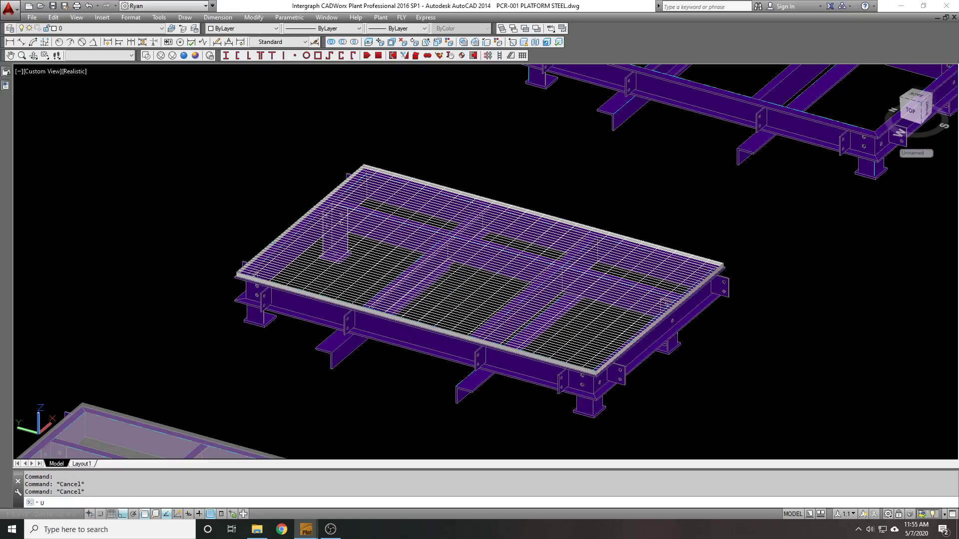
key(Return)
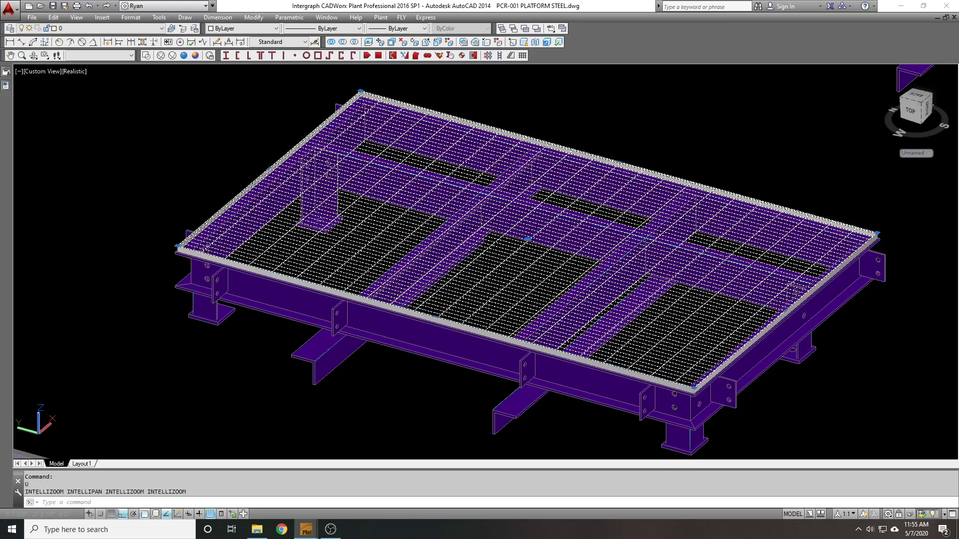
key(Escape)
Try to move the grate hatch and its thickened border 10" sideways from the steel frame
text(m)
key(Return)
middle_drag(147, 228, 181, 246)
scroll(196, 272, up, 5)
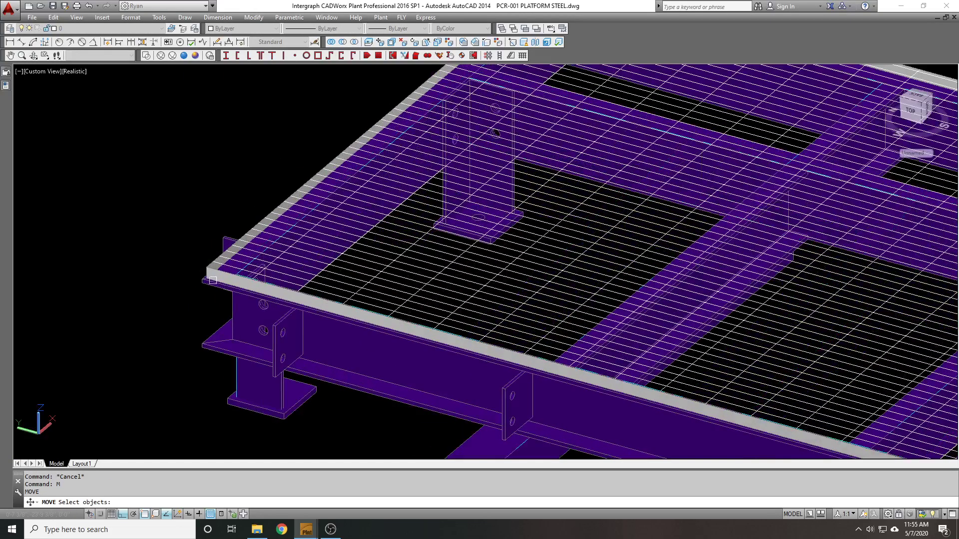
click(216, 279)
click(341, 263)
scroll(324, 269, down, 5)
key(Return)
click(292, 207)
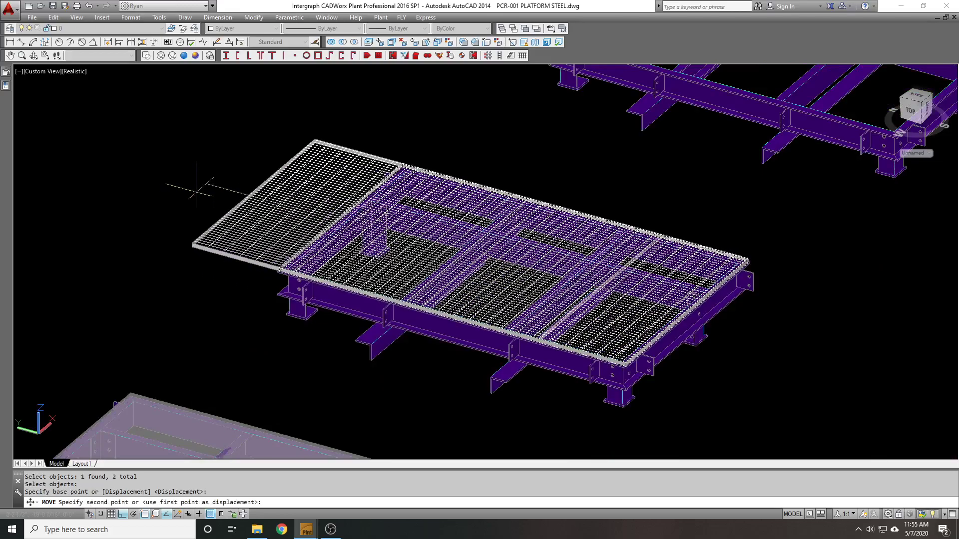
text(10)
key(Return)
Undo the 10" sideways move of the grate hatch and its border
key(Return)
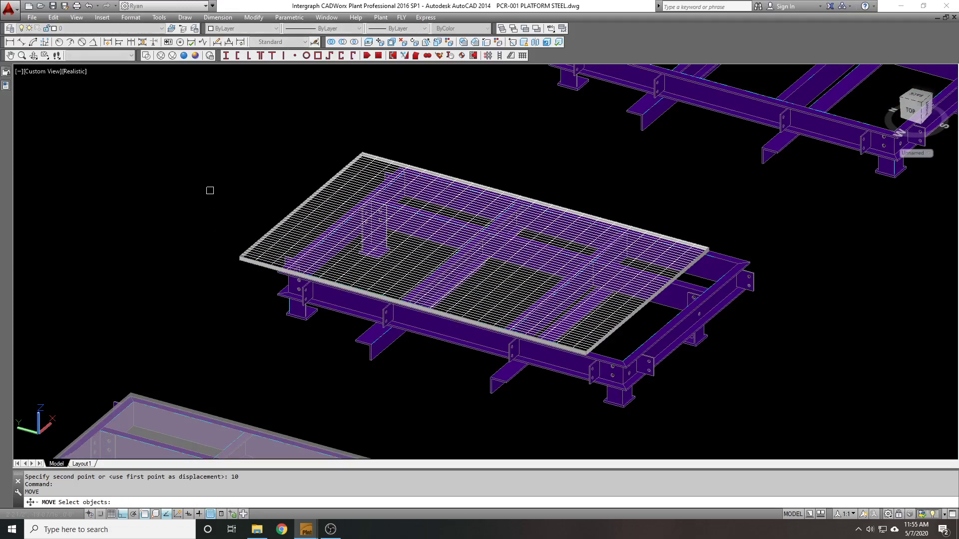
key(F1)
click(715, 117)
key(Escape)
key(Escape)
text(u)
key(Return)
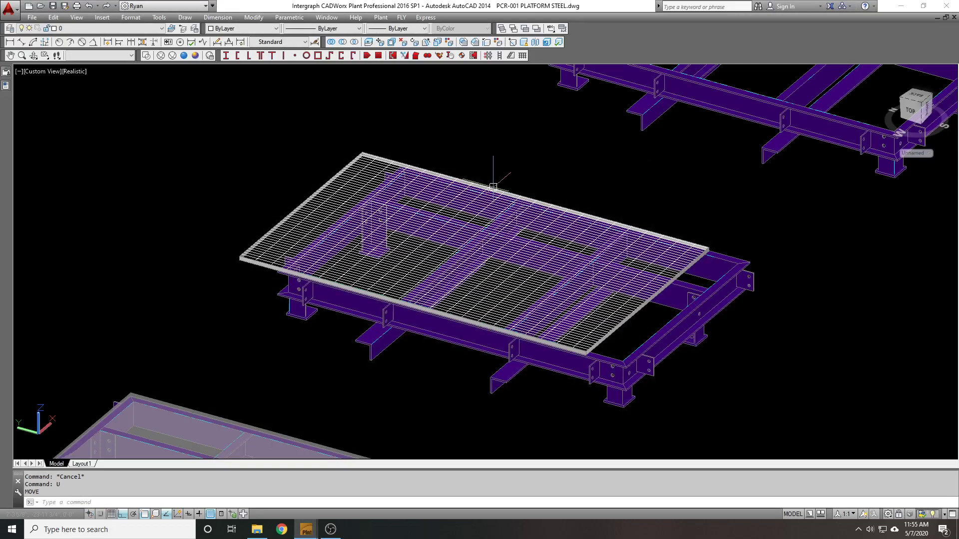
scroll(367, 278, up, 2)
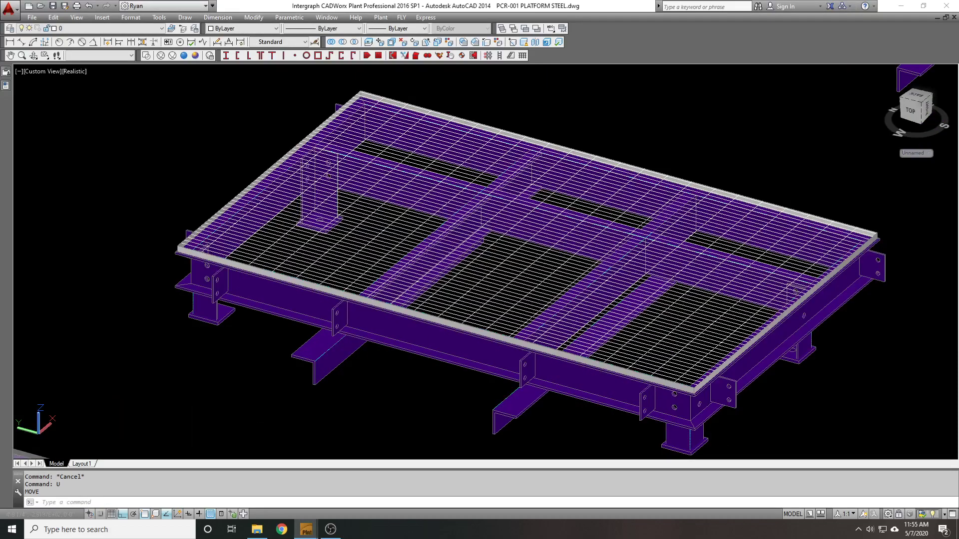
key(Return)
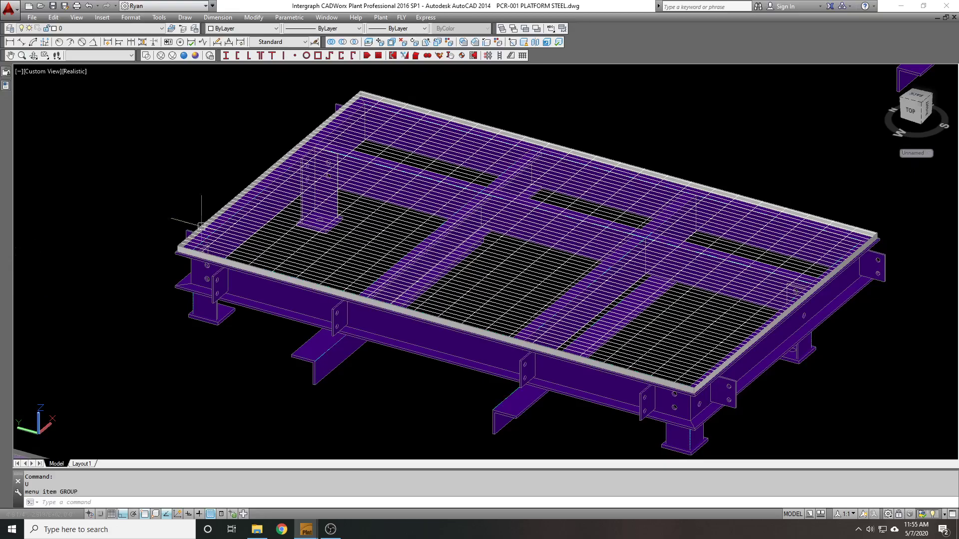
Move the grate hatch and its thickened border 10' sideways, clear of the steel frame
text(m)
key(Return)
scroll(195, 227, up, 3)
click(312, 230)
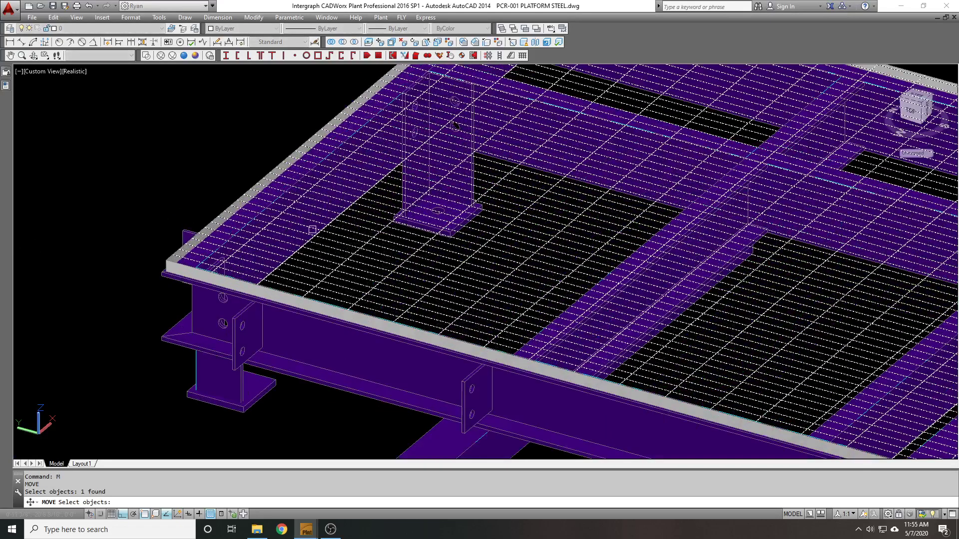
click(185, 270)
scroll(186, 270, down, 5)
middle_drag(75, 209, 426, 253)
key(Return)
click(437, 246)
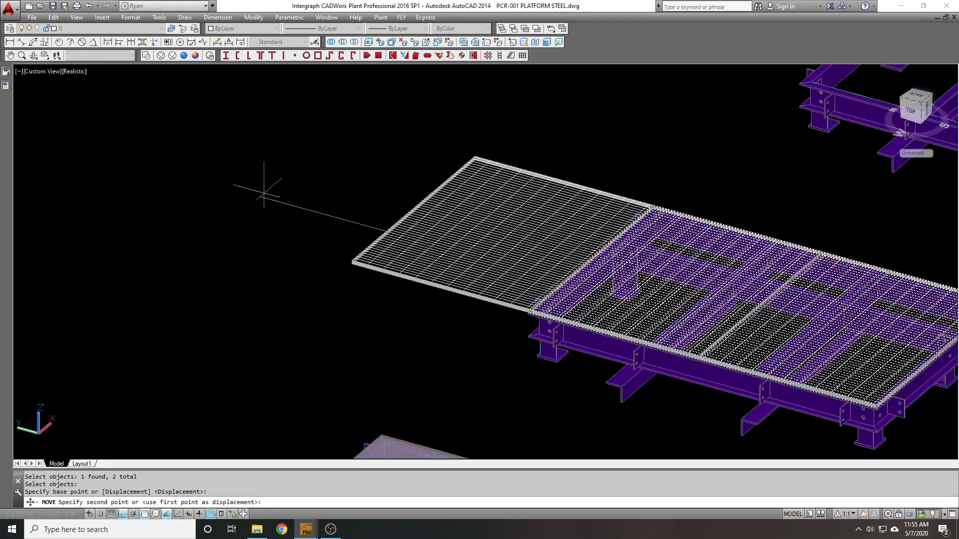
key(Return)
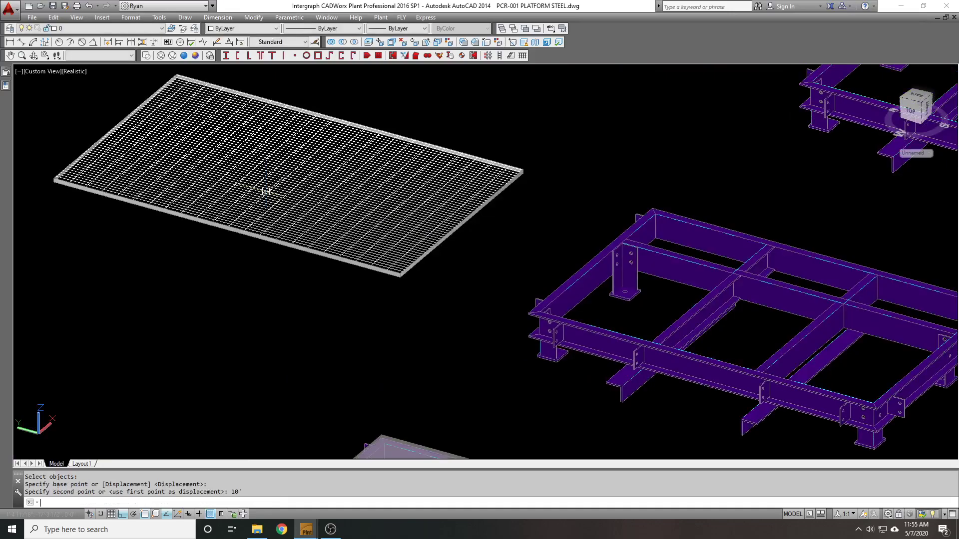
Explode the relocated grate hatch into individual lines
click(363, 191)
middle_drag(369, 171, 447, 221)
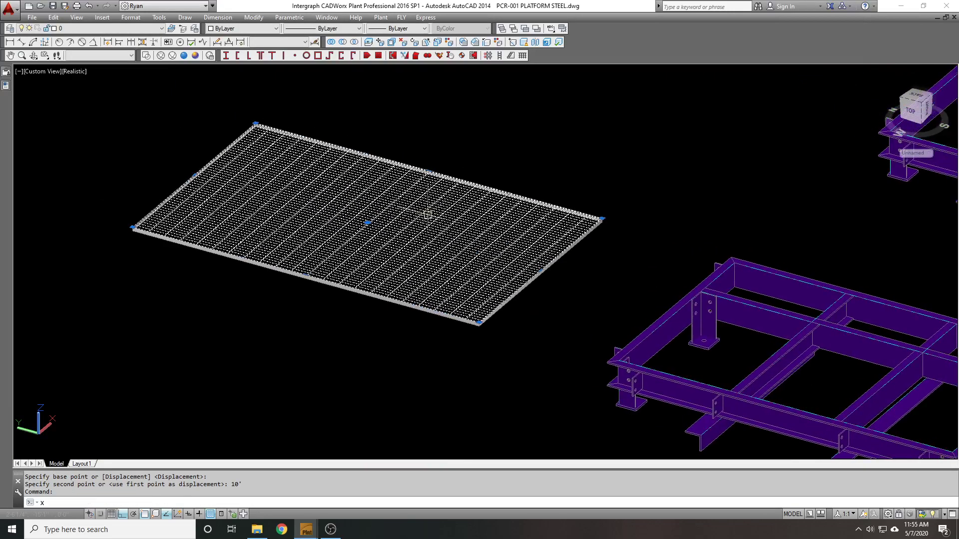
key(Escape)
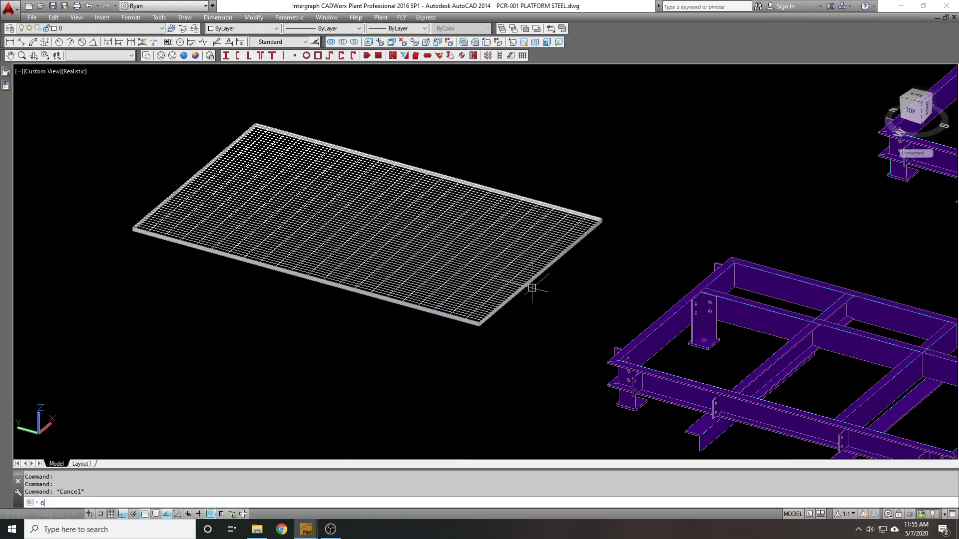
Group all the exploded grating lines together with the thickened border
text(g)
key(Return)
click(586, 354)
click(110, 100)
key(Return)
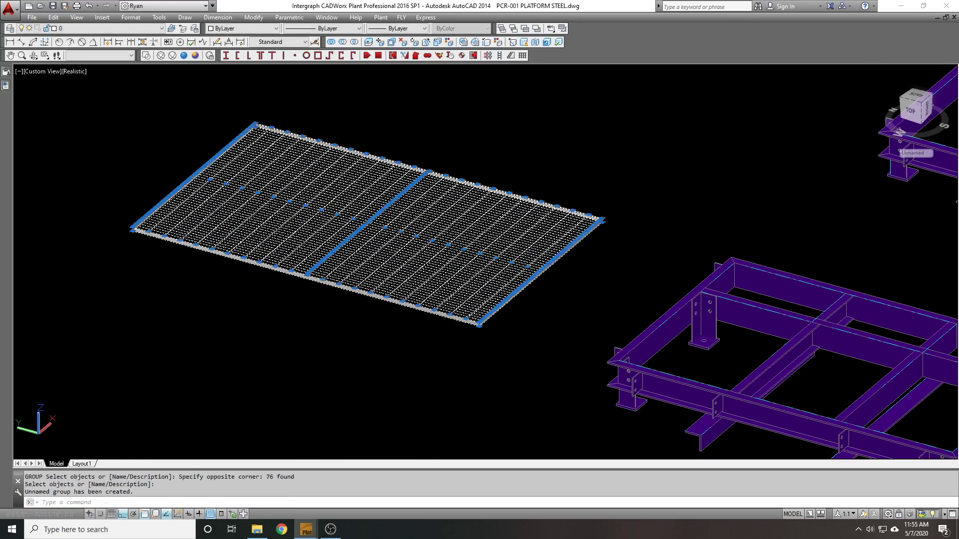
Move the grouped grating 10' back onto the steel frame
text(m)
key(Return)
click(539, 156)
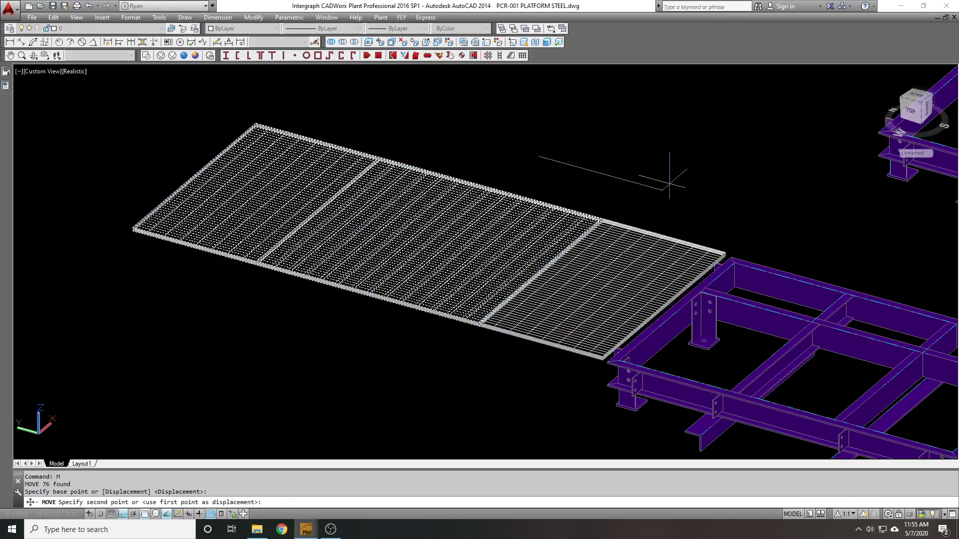
text(10')
key(Return)
scroll(650, 257, up, 3)
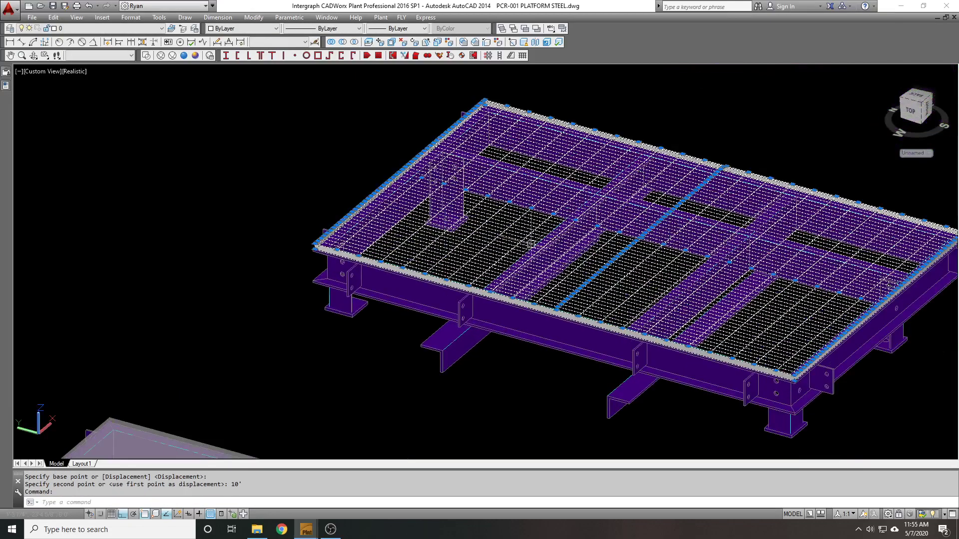
key(Escape)
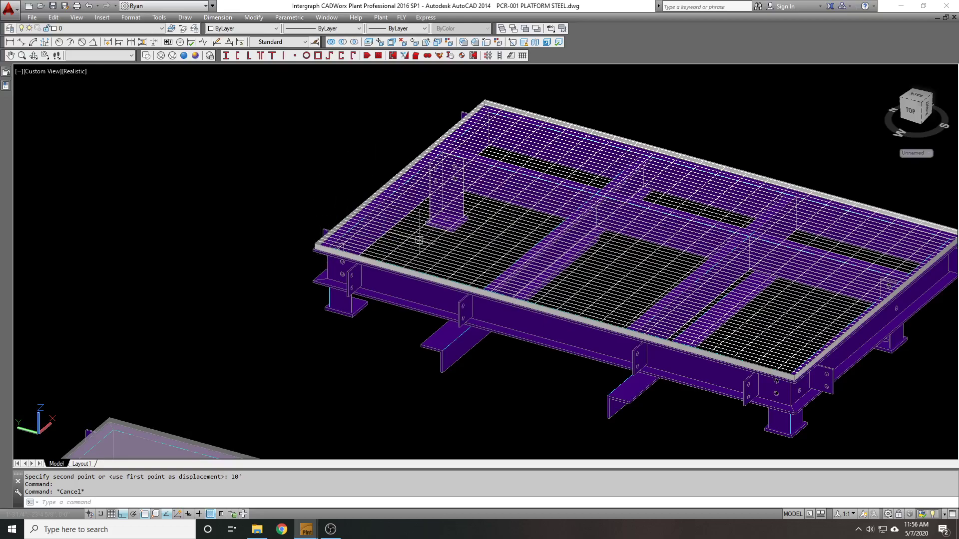
Check the grating's group selection and start a line over it to test snapping to the individual grating lines
click(508, 236)
key(Escape)
scroll(430, 263, up, 5)
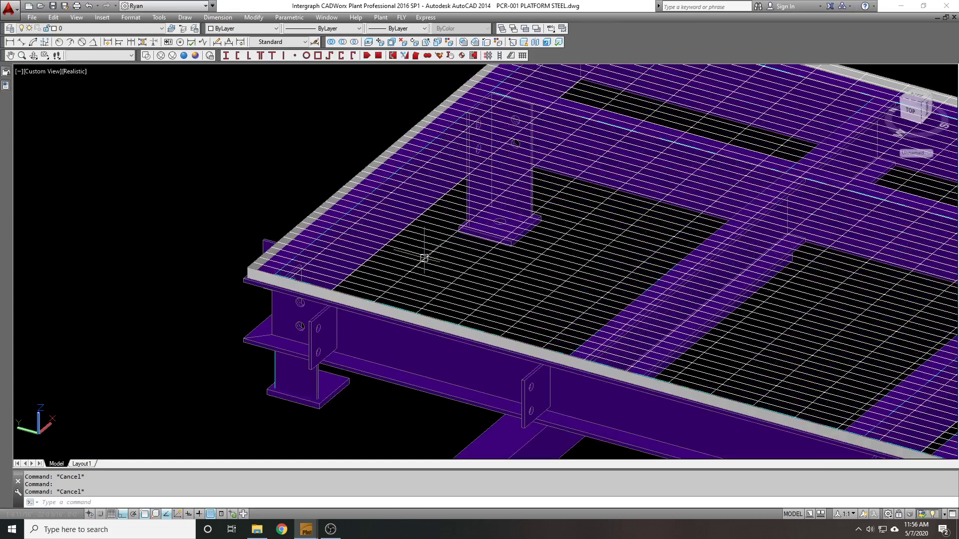
text(L)
key(Return)
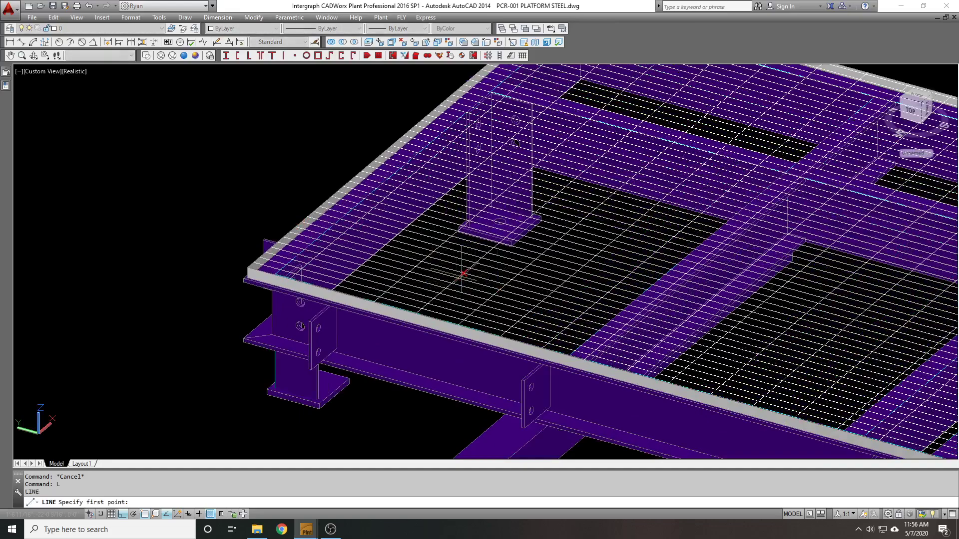
key(Escape)
Hatch the nearer of the two empty rectangles with the GRATE pattern at a 90 degree angle and scale 32
scroll(274, 254, down, 10)
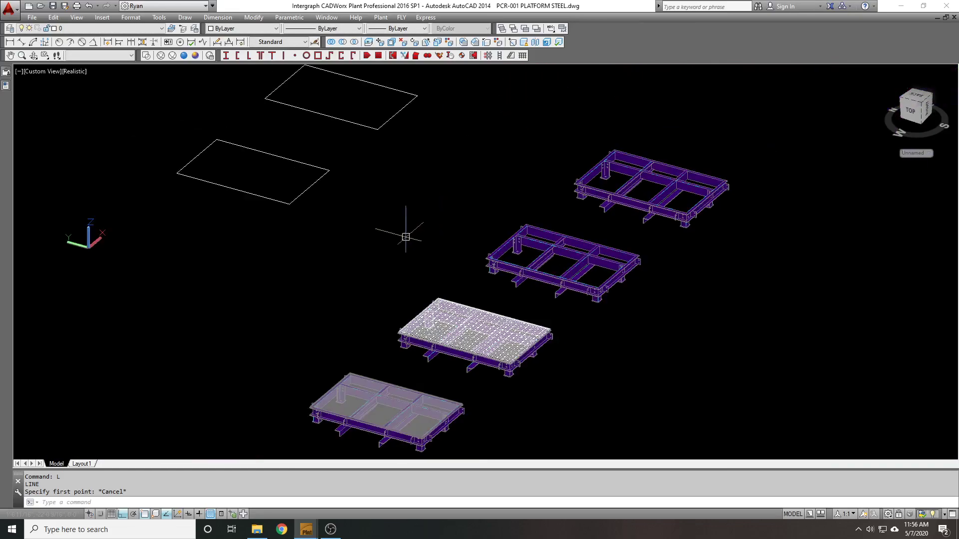
middle_drag(409, 235, 509, 301)
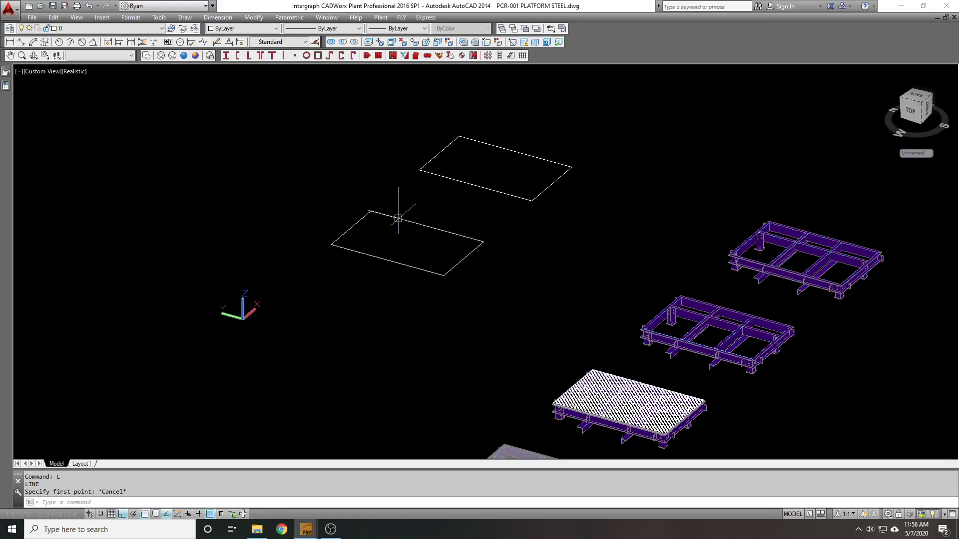
text(cs)
key(Escape)
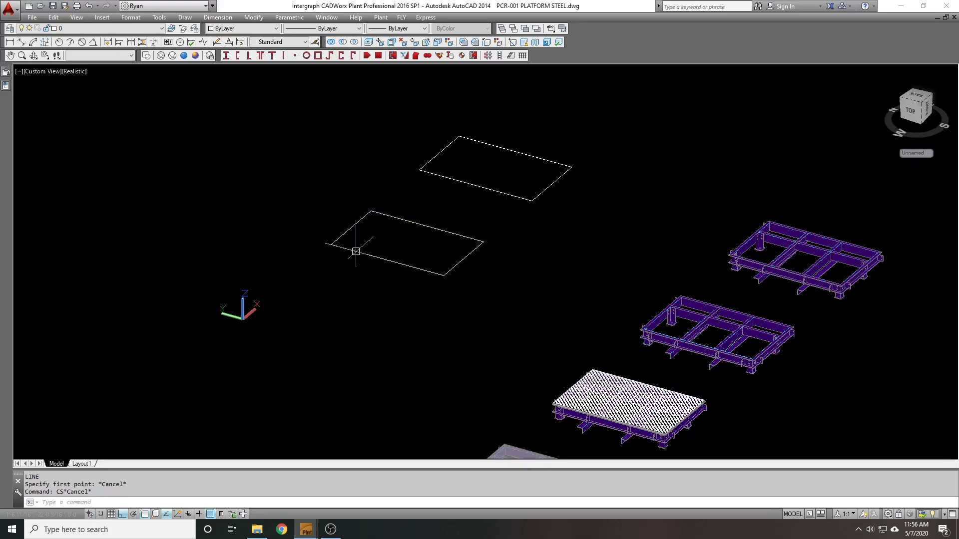
text(h)
key(Return)
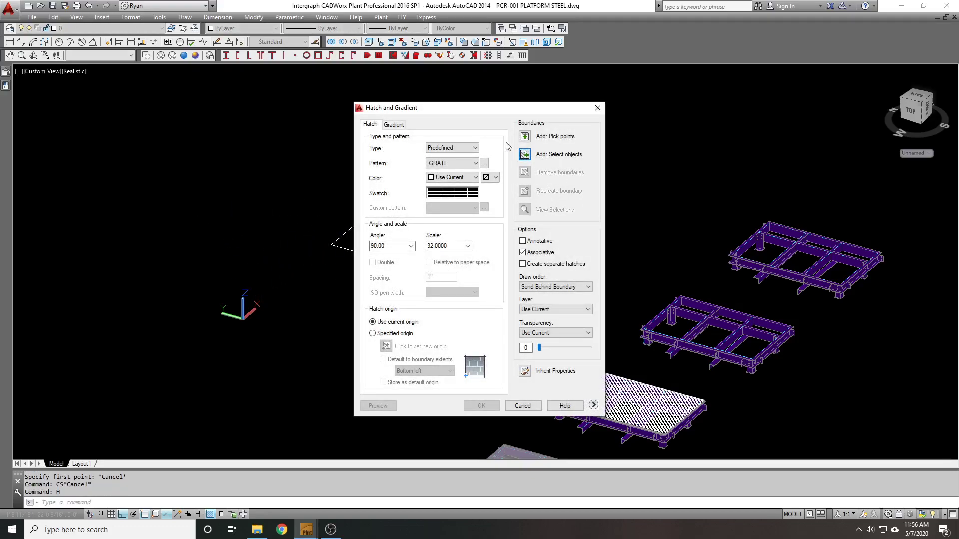
click(524, 155)
click(508, 307)
click(413, 259)
key(Return)
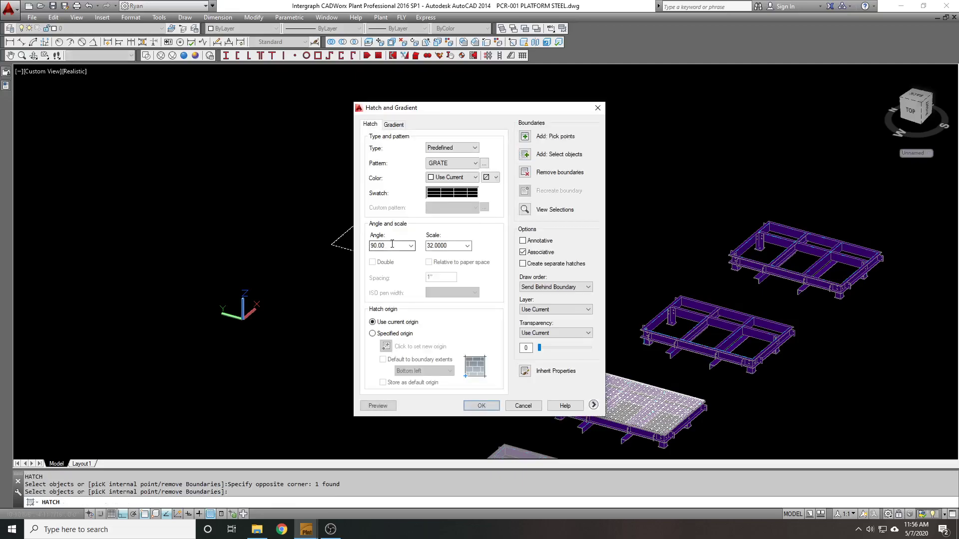
click(481, 405)
scroll(403, 263, up, 3)
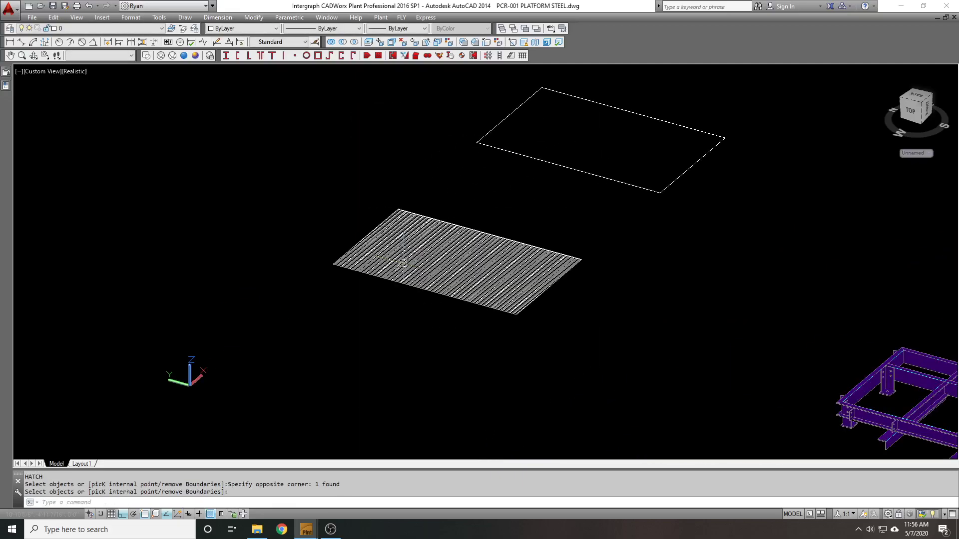
key(Return)
click(403, 261)
key(Return)
scroll(369, 277, up, 4)
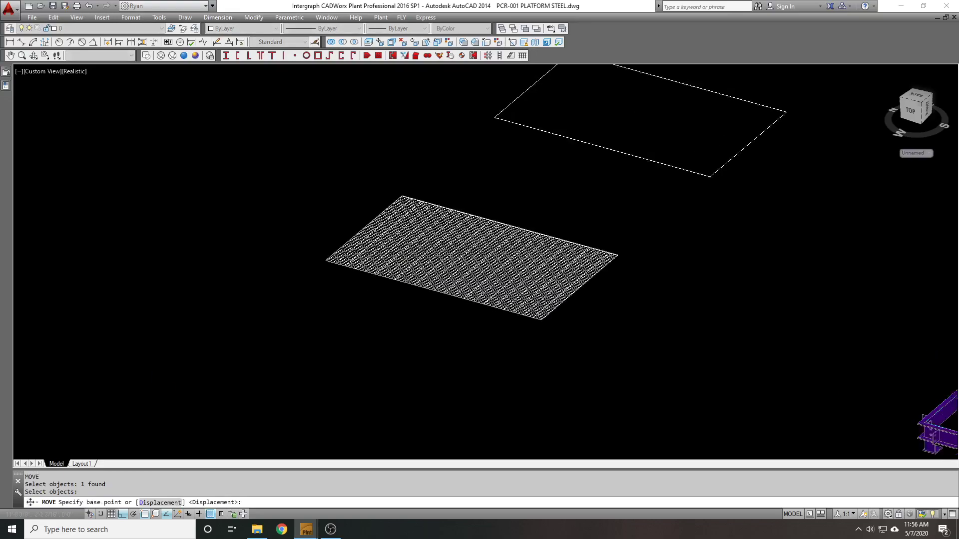
key(Escape)
Explode the new GRATE hatch into individual lines
click(400, 241)
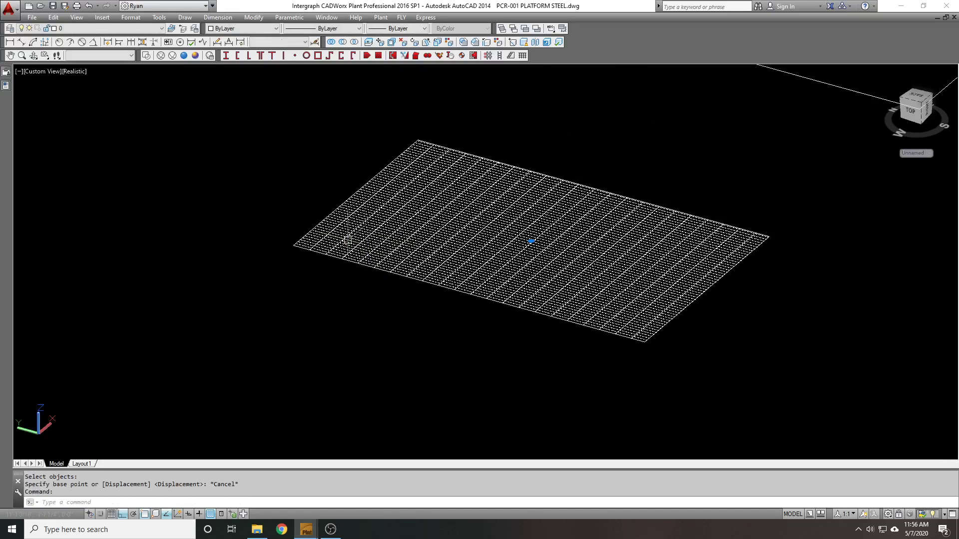
text(x)
key(Return)
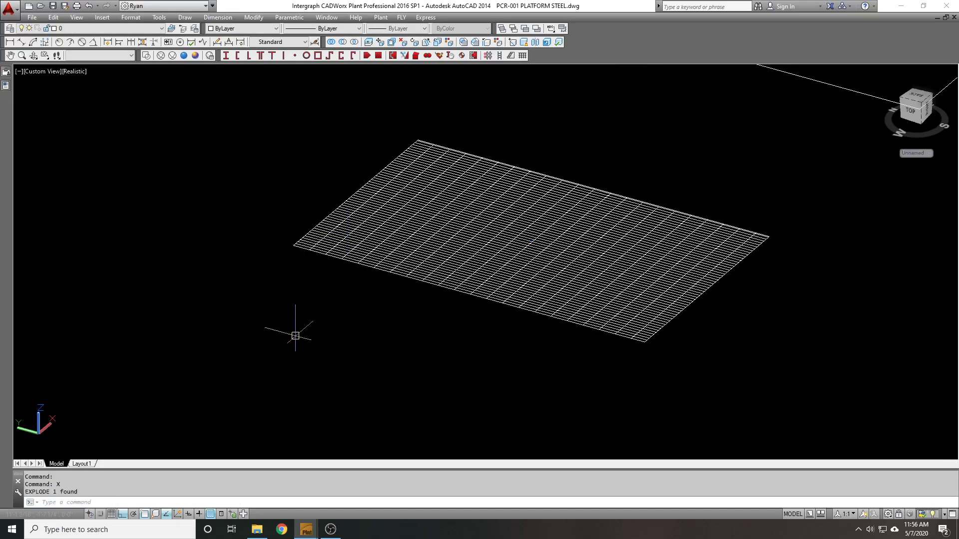
click(295, 341)
key(Escape)
key(Escape)
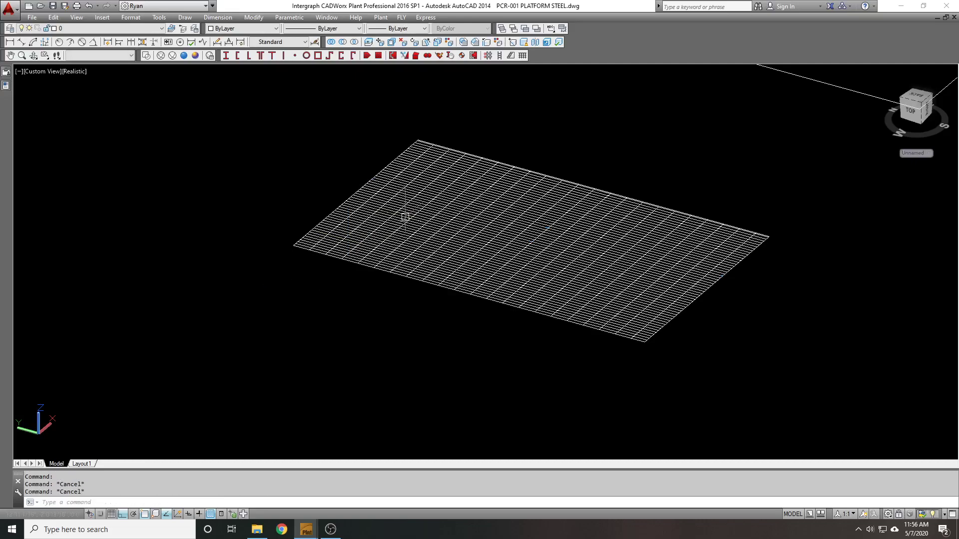
text(m)
key(Return)
click(221, 114)
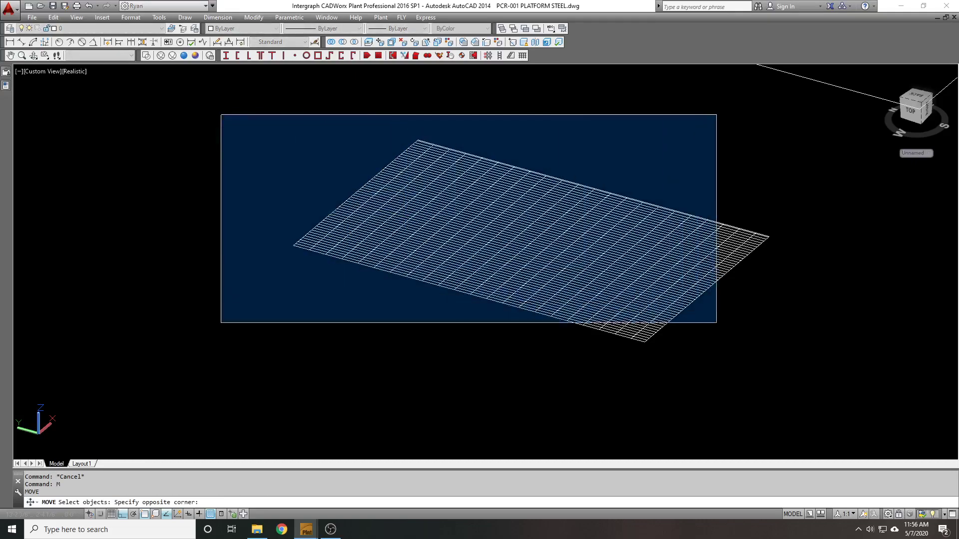
click(800, 363)
key(Escape)
click(231, 125)
click(802, 365)
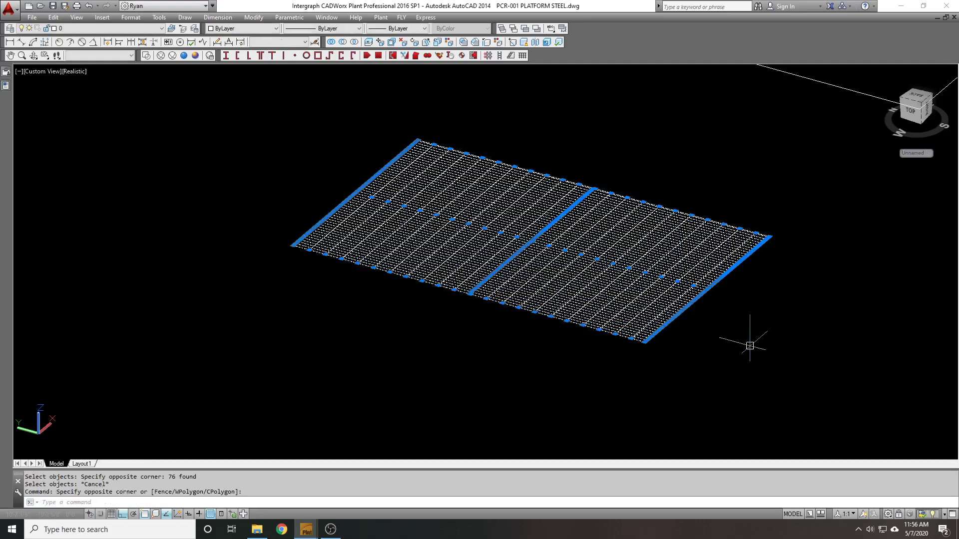
key(Escape)
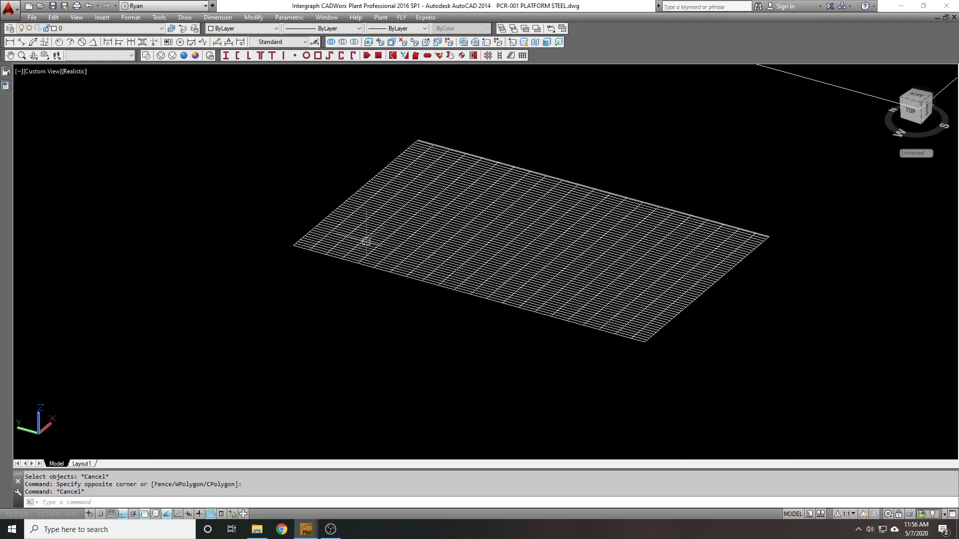
text(m)
key(Return)
click(248, 123)
click(780, 372)
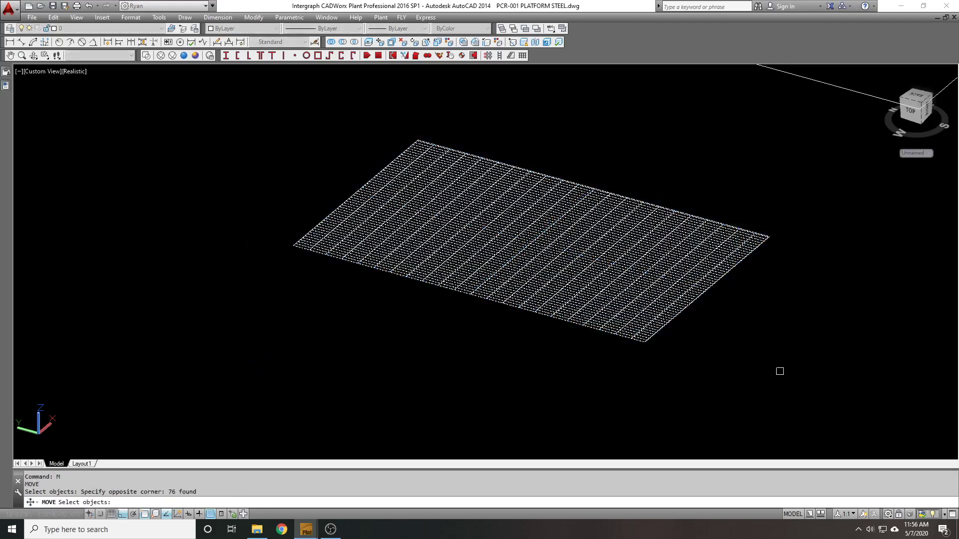
key(Escape)
key(Escape)
Run MPEDIT on all the exploded grating lines and the border, converting the lines to polylines
text(MPED)
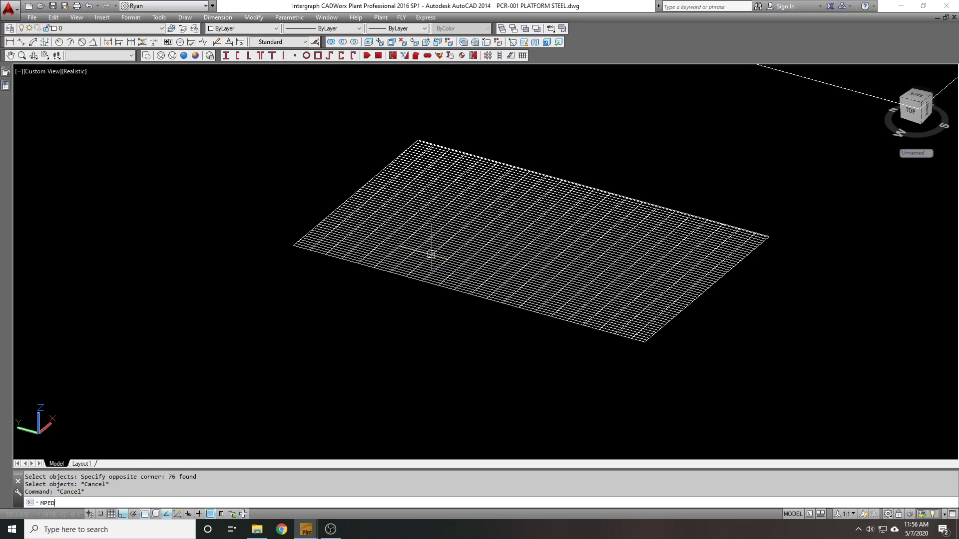
text(IT)
key(Return)
click(224, 118)
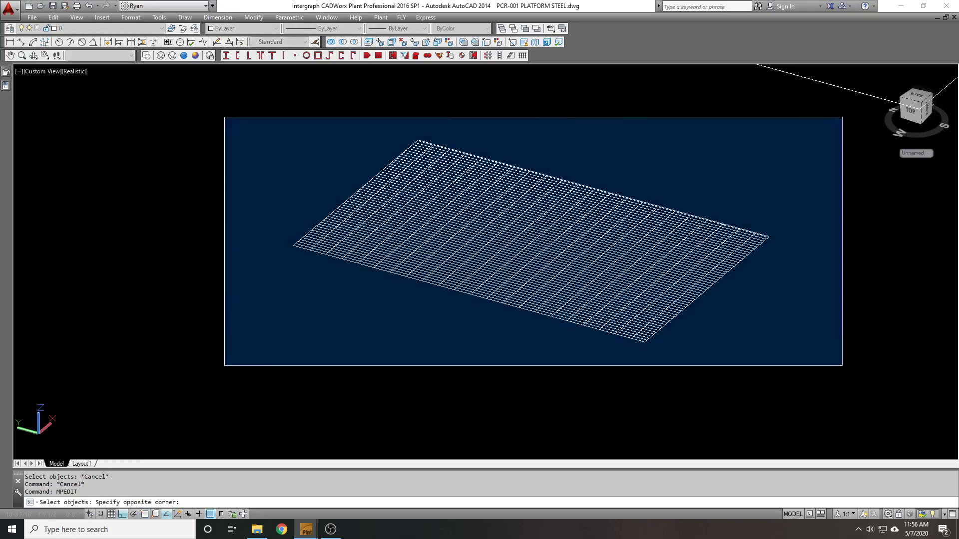
click(842, 365)
key(Return)
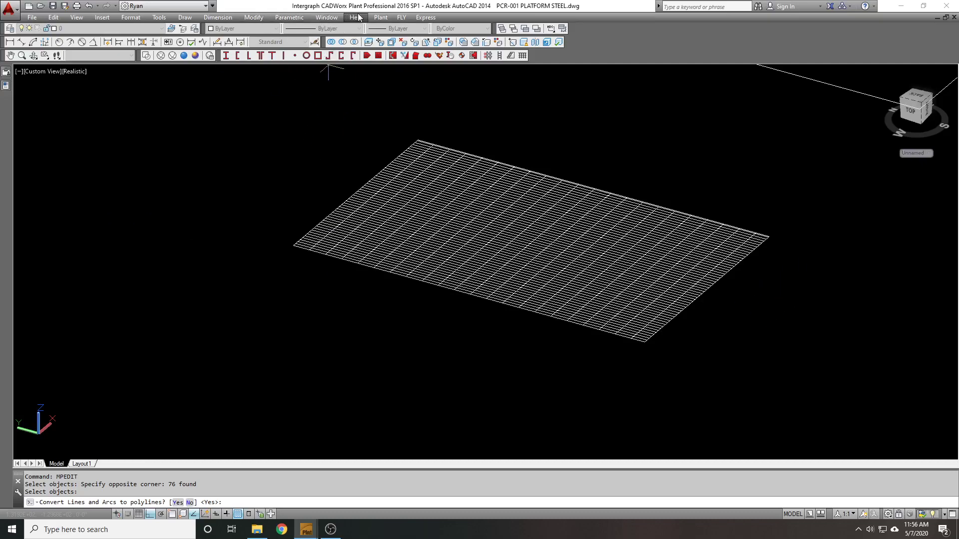
click(425, 19)
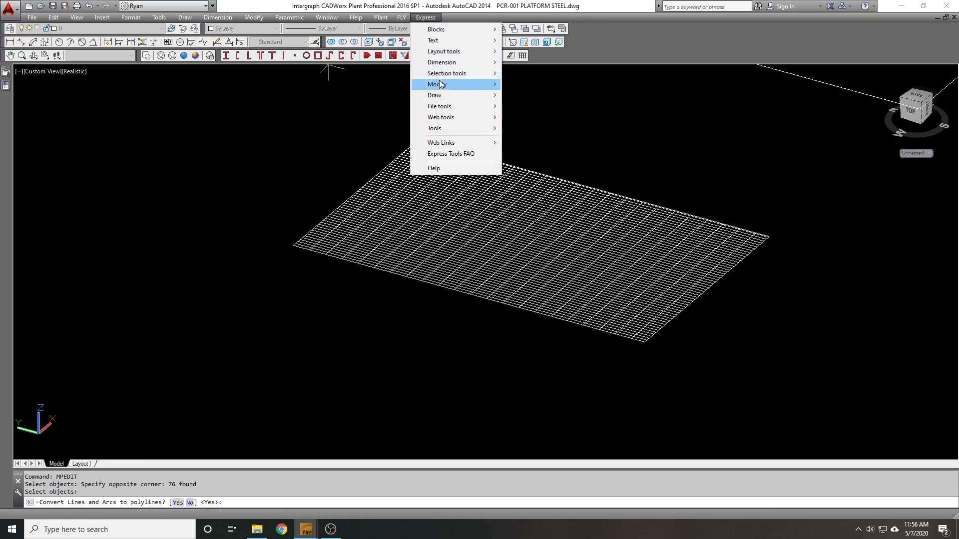
mouse_move(475, 74)
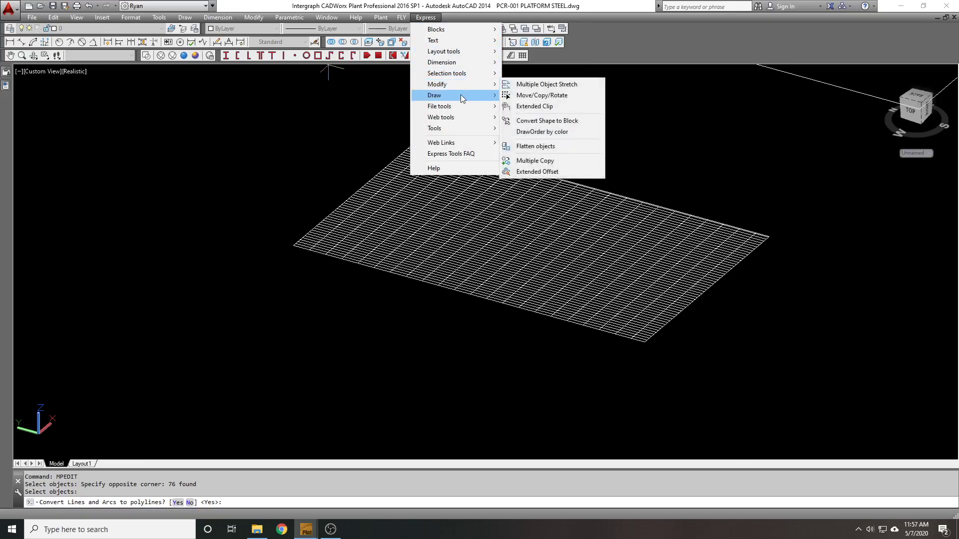
click(247, 210)
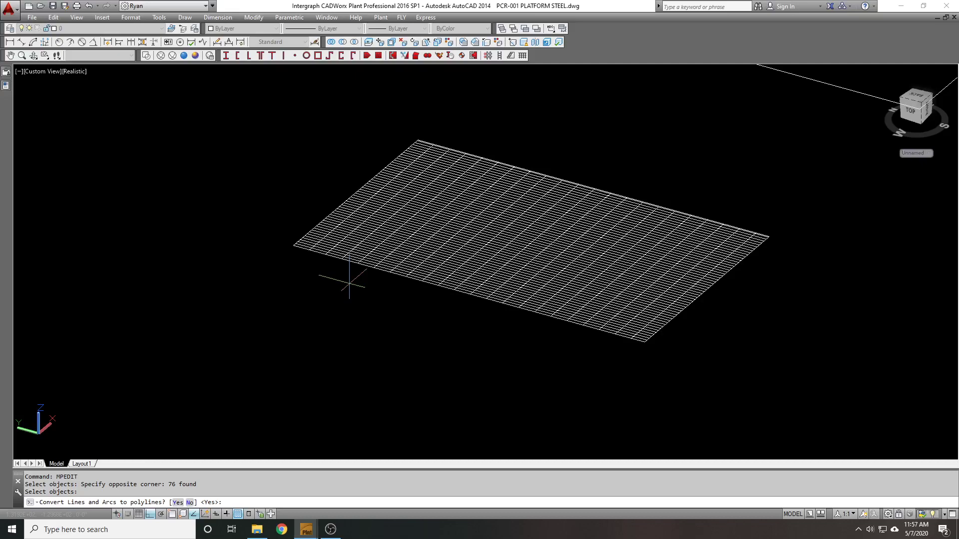
key(Return)
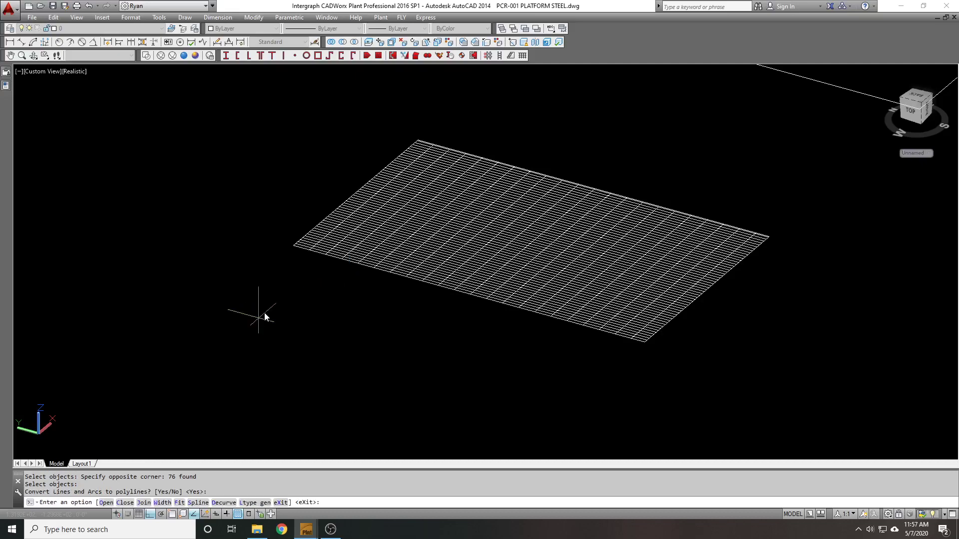
Set the width of all the grating and border polyline segments to 3/16"
text(W)
key(Return)
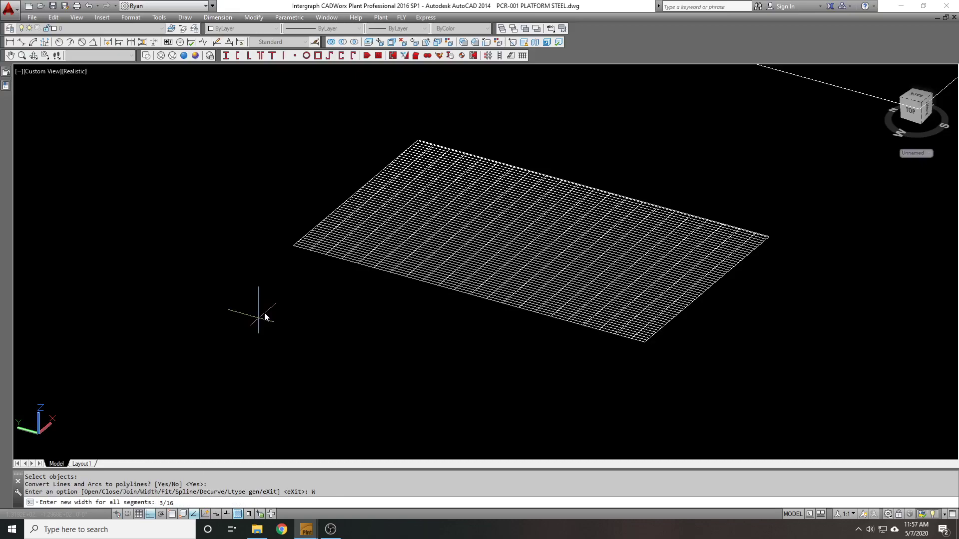
key(Return)
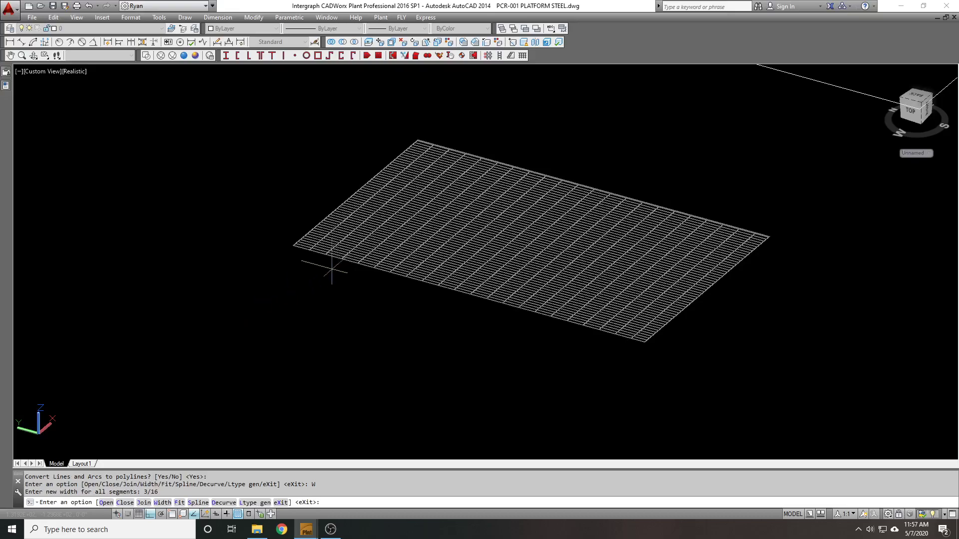
key(Return)
scroll(281, 246, up, 6)
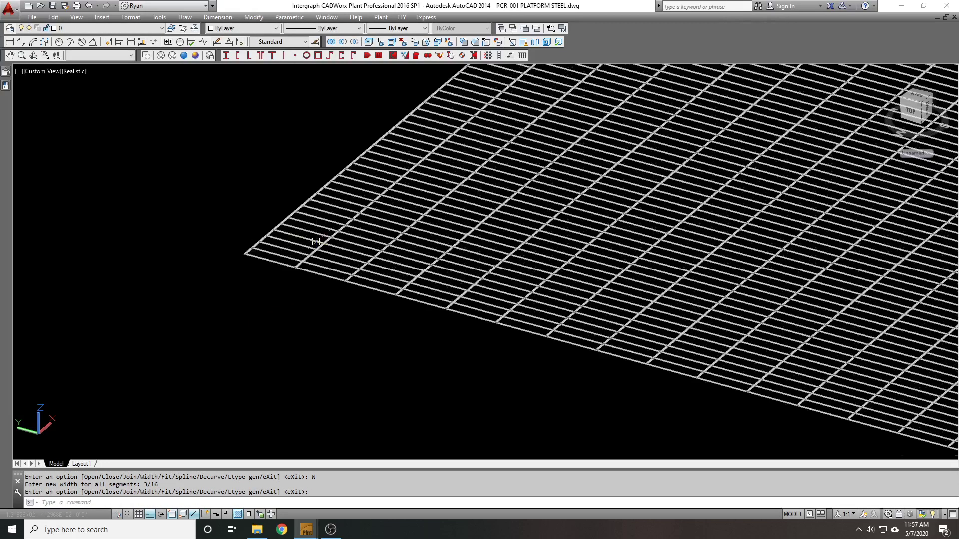
Switch the view to the 2D Wireframe visual style and examine the widened grating polylines up close
click(145, 55)
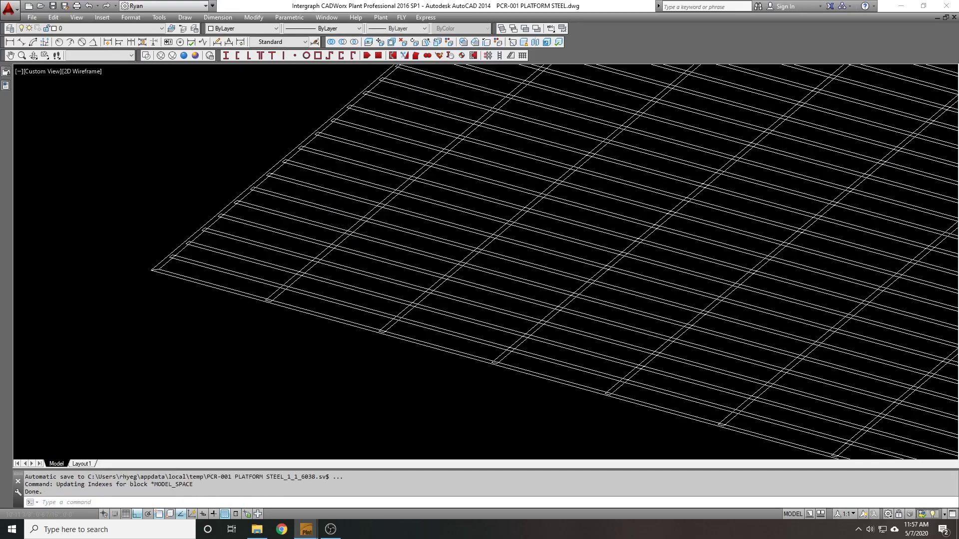
scroll(404, 216, up, 2)
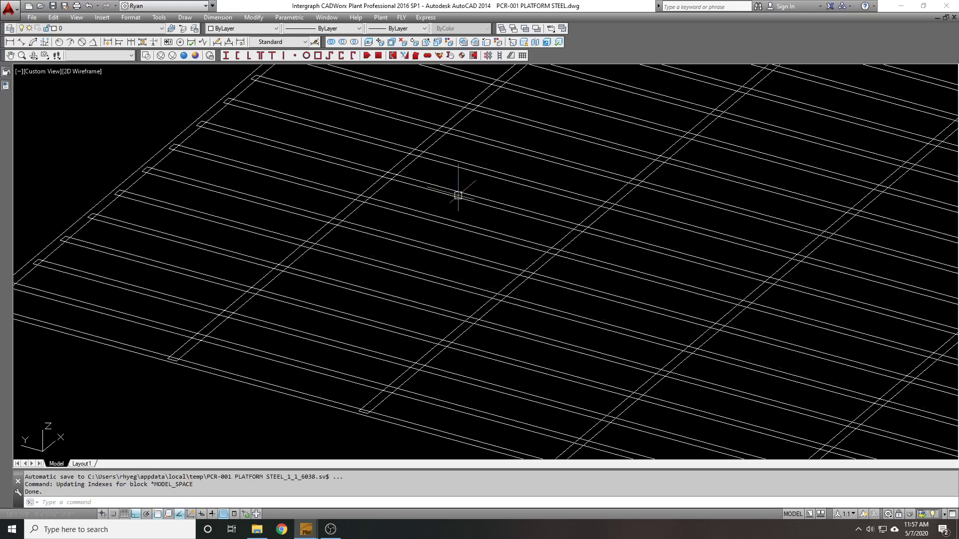
scroll(324, 252, down, 6)
scroll(323, 244, up, 5)
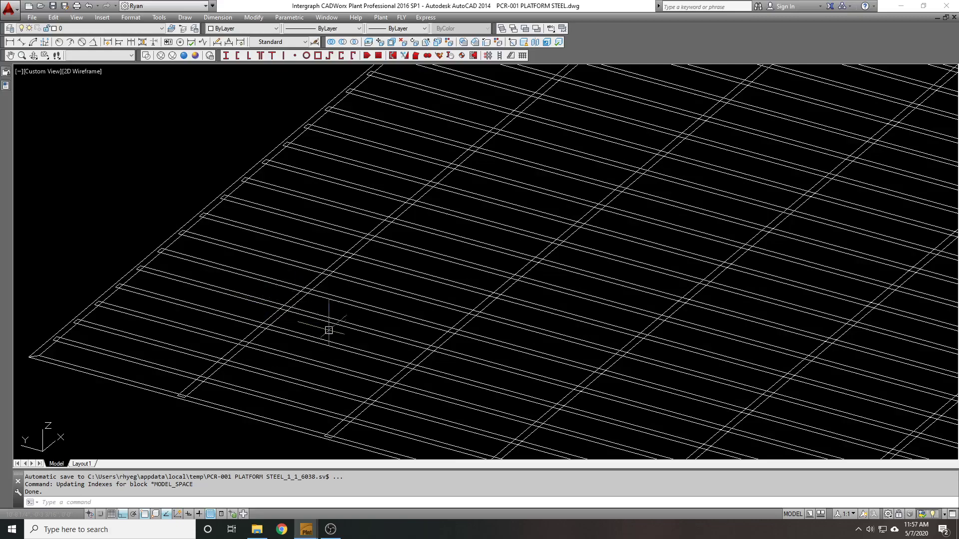
scroll(279, 299, down, 3)
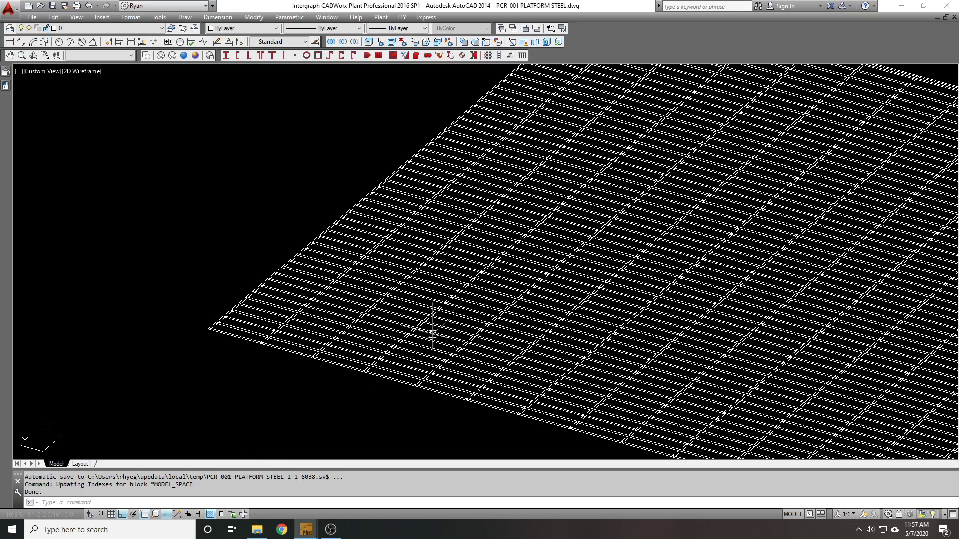
scroll(417, 250, down, 5)
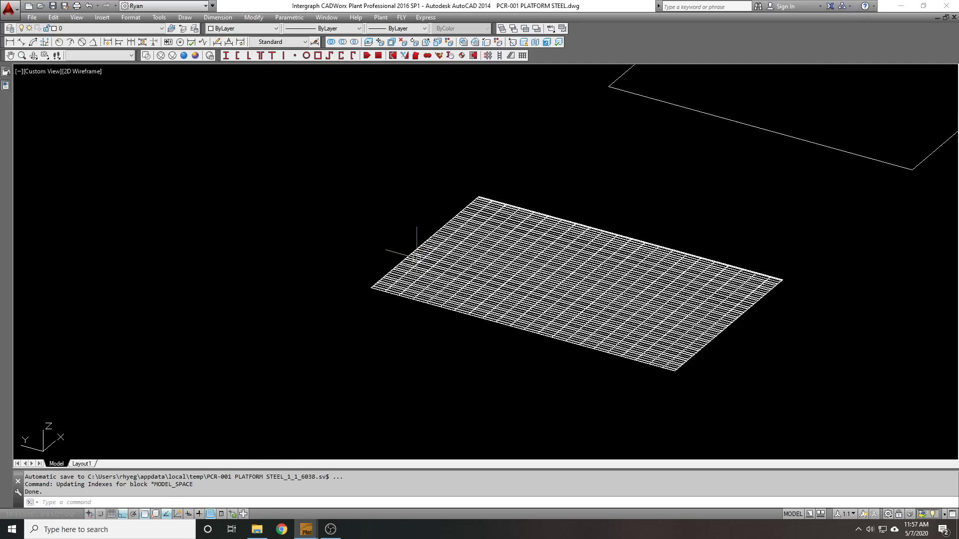
scroll(316, 268, up, 4)
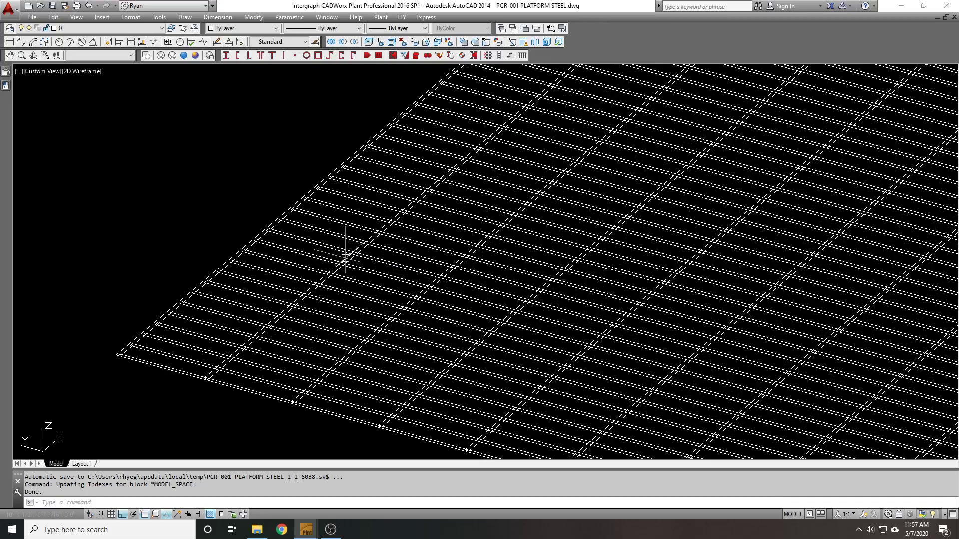
Move all the grating polylines except the outer border straight up 1"
scroll(328, 256, down, 4)
text(m)
key(Return)
click(237, 128)
click(891, 400)
scroll(271, 263, up, 6)
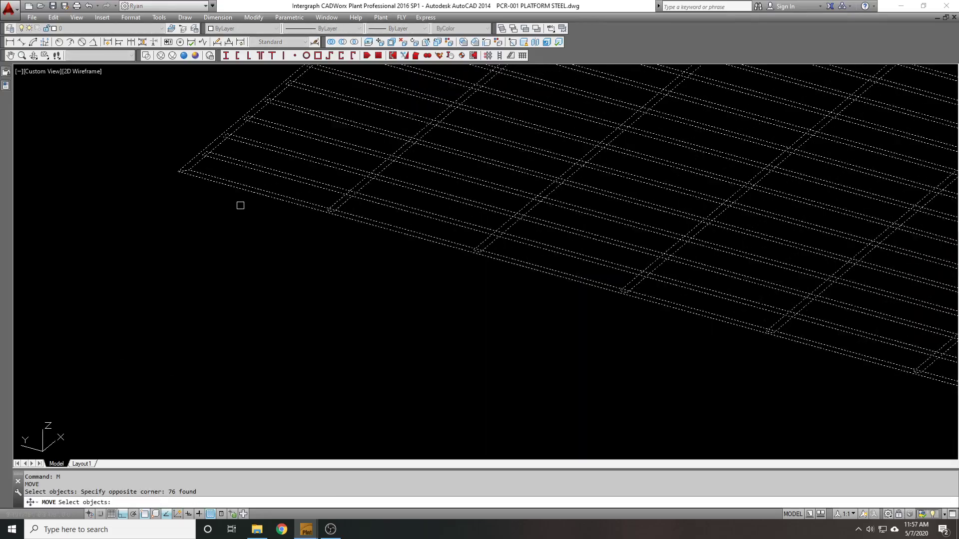
shift+click(195, 180)
scroll(195, 192, down, 4)
middle_drag(195, 194, 302, 302)
key(Return)
click(192, 257)
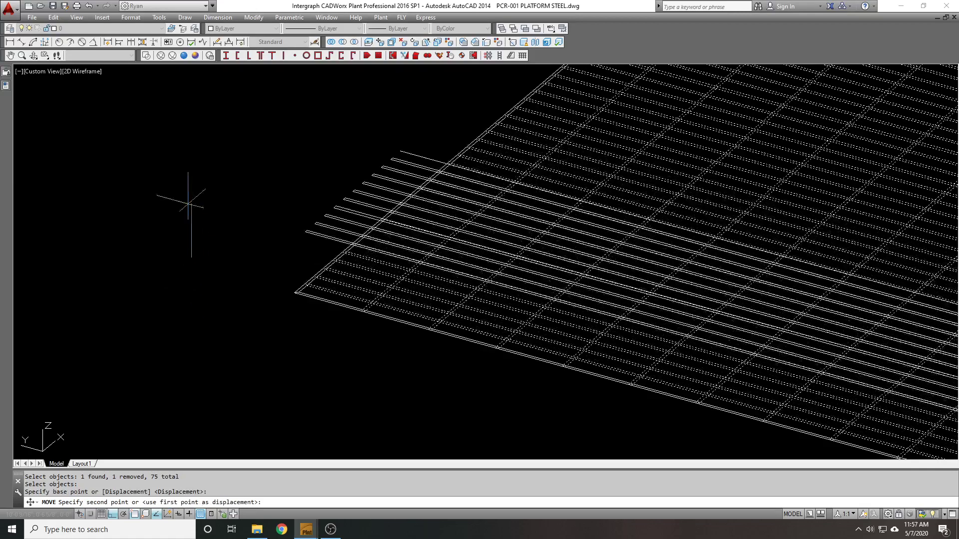
text(1)
key(Return)
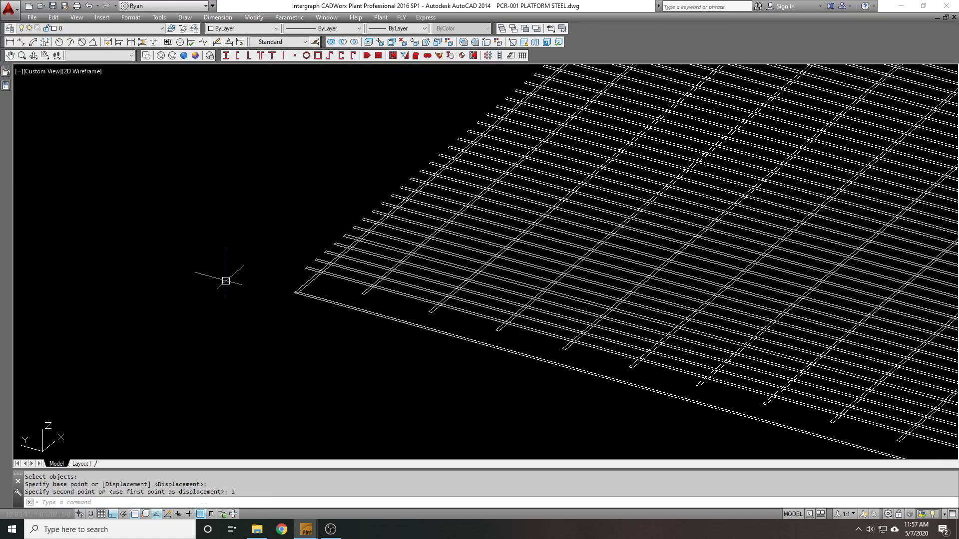
Set the thickness of the grating's outer border polyline to 1"
click(298, 293)
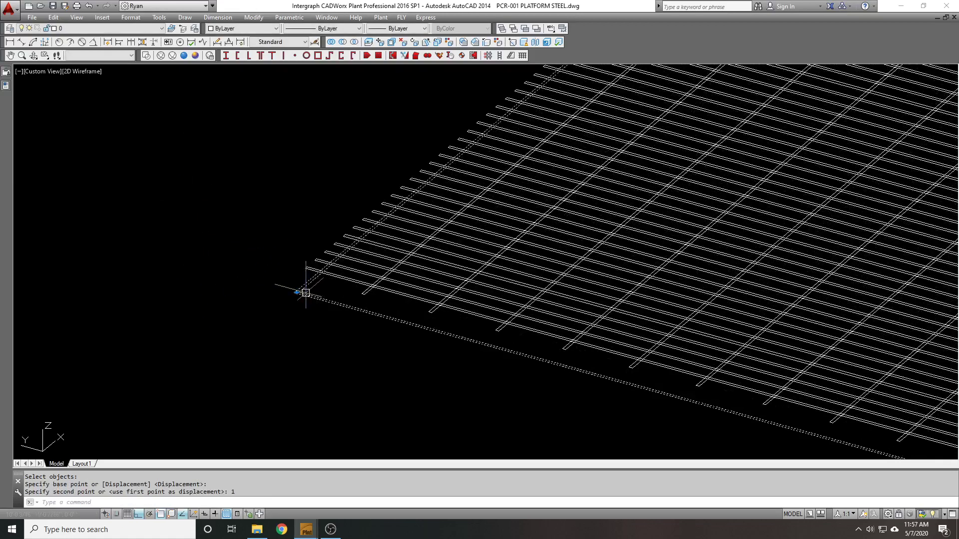
click(6, 86)
click(131, 177)
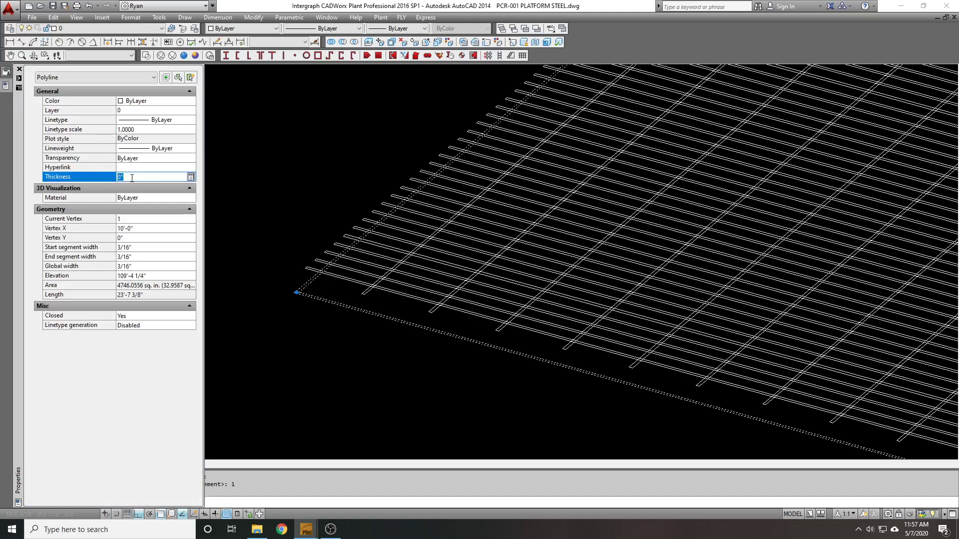
text(1)
key(Return)
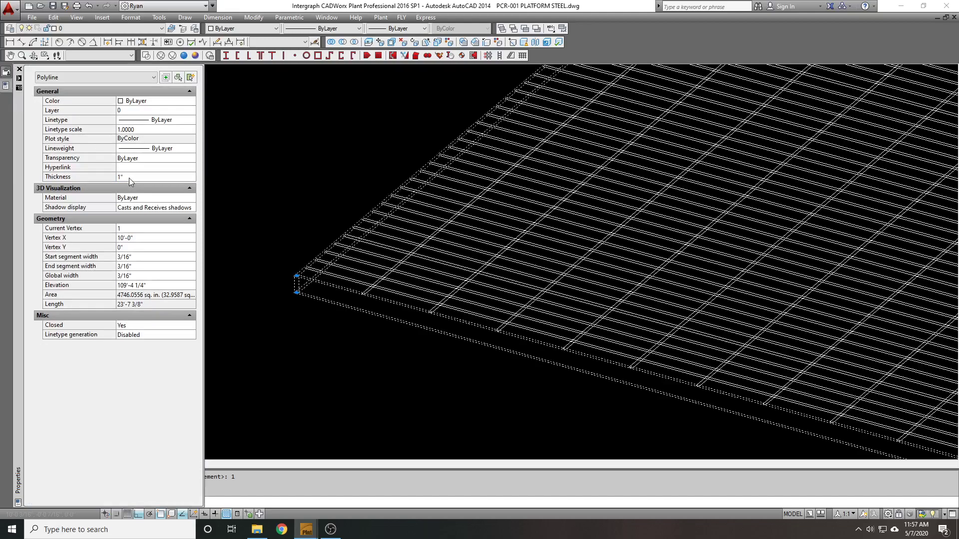
key(ctrl+1)
key(Escape)
scroll(299, 199, down, 5)
scroll(298, 200, down, 2)
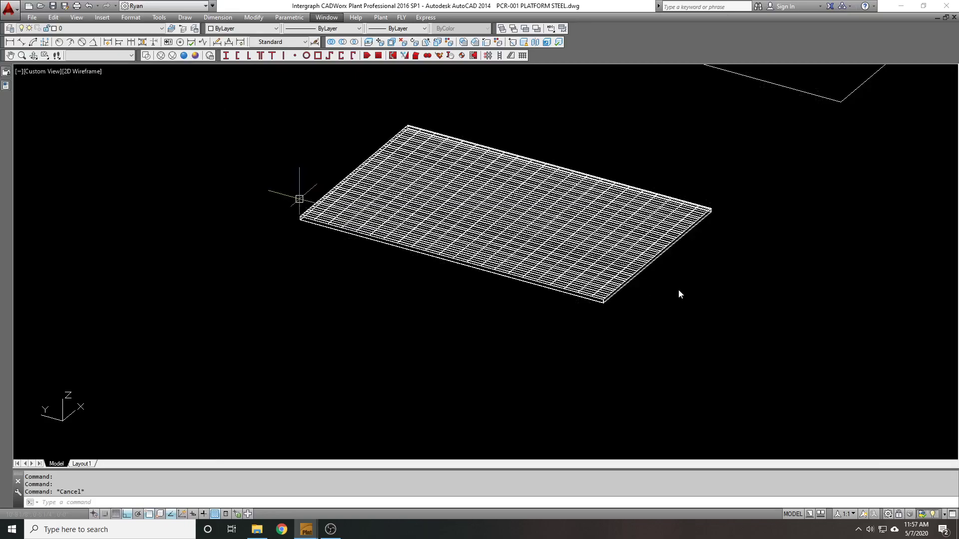
text(m)
key(Return)
click(746, 335)
click(241, 104)
key(Return)
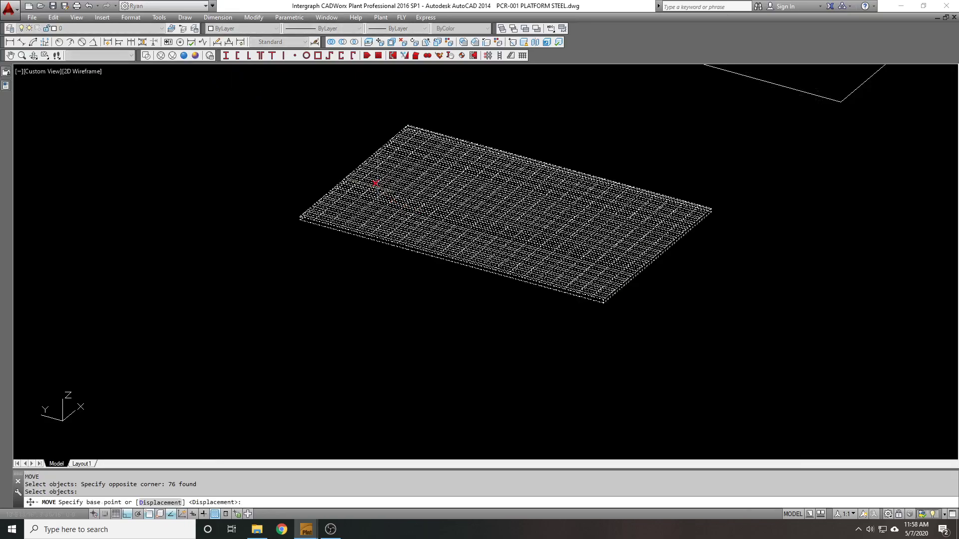
key(Escape)
Group all the grating polylines together with the outer border
text(g)
key(Return)
click(266, 110)
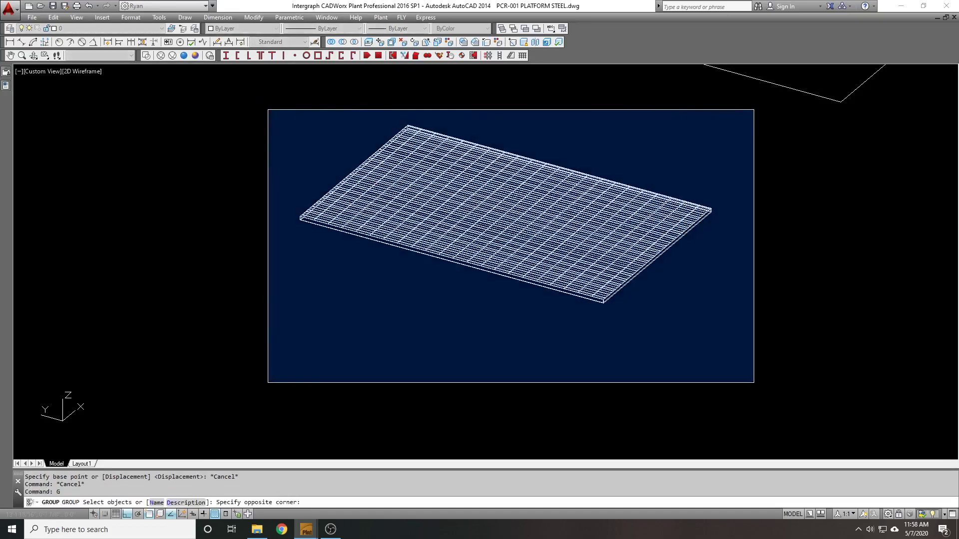
click(755, 383)
key(Return)
Move the grouped grating 20' in the negative Y direction onto its steel frame
text(m)
key(Return)
click(382, 314)
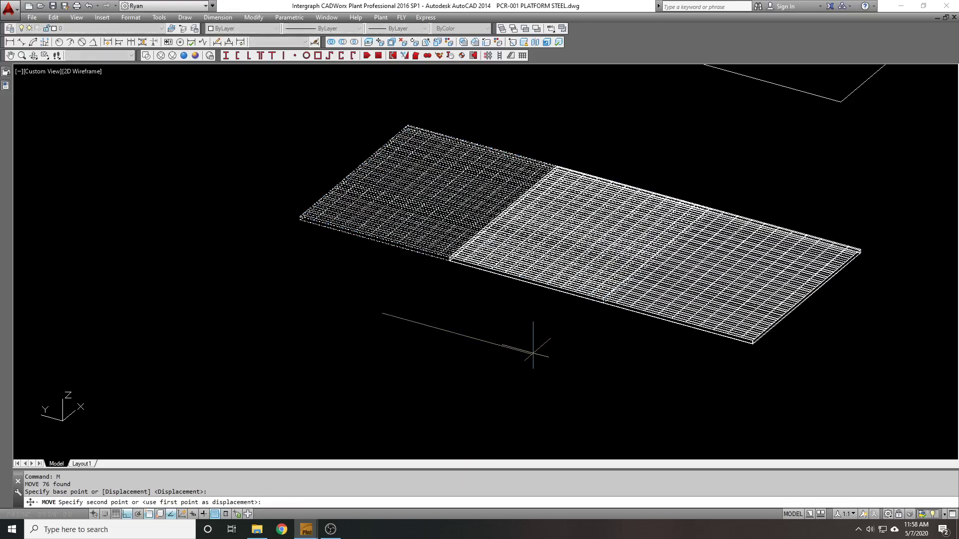
text(20')
key(Return)
Switch to the Realistic visual style and compare the gratings on the steel frames up close and from different angles
scroll(321, 257, down, 3)
scroll(377, 194, up, 5)
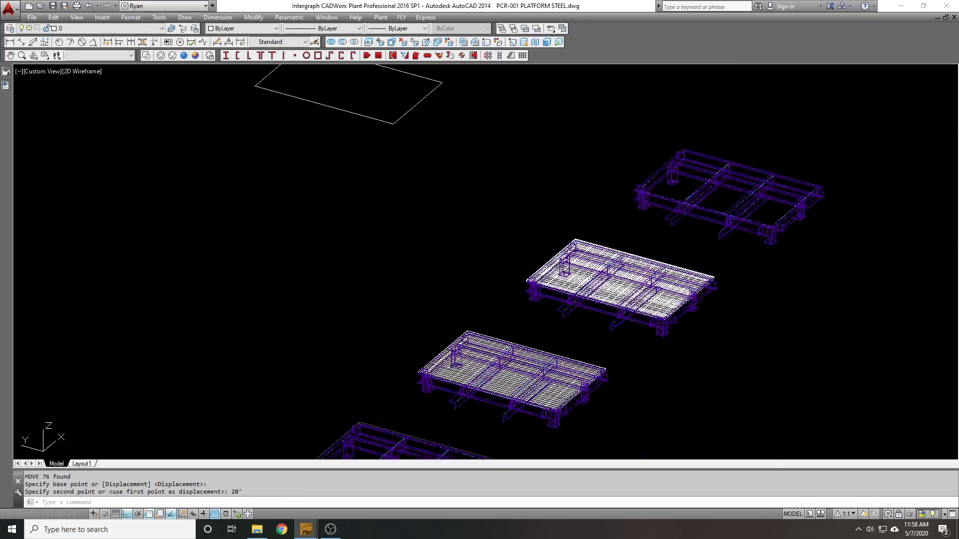
click(183, 55)
scroll(300, 177, down, 3)
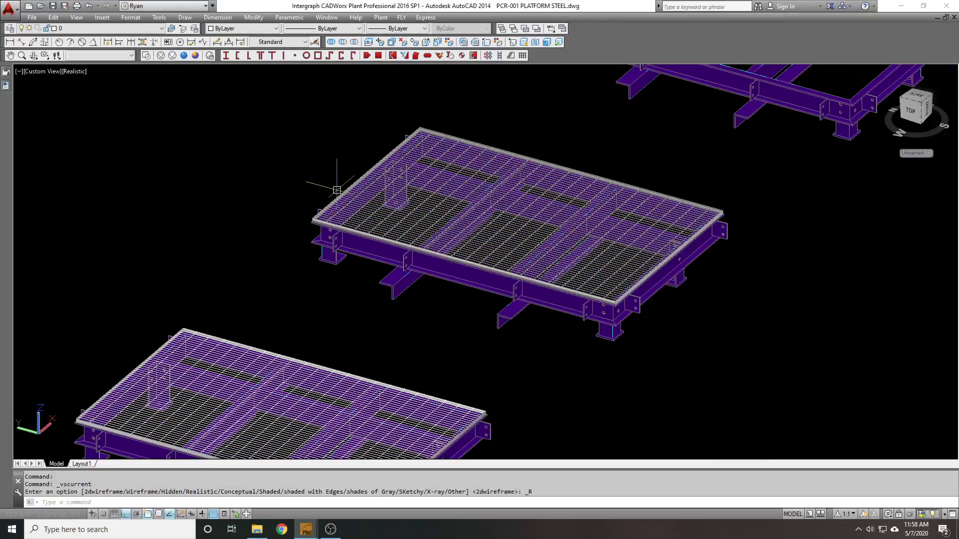
scroll(474, 227, up, 5)
scroll(500, 225, down, 5)
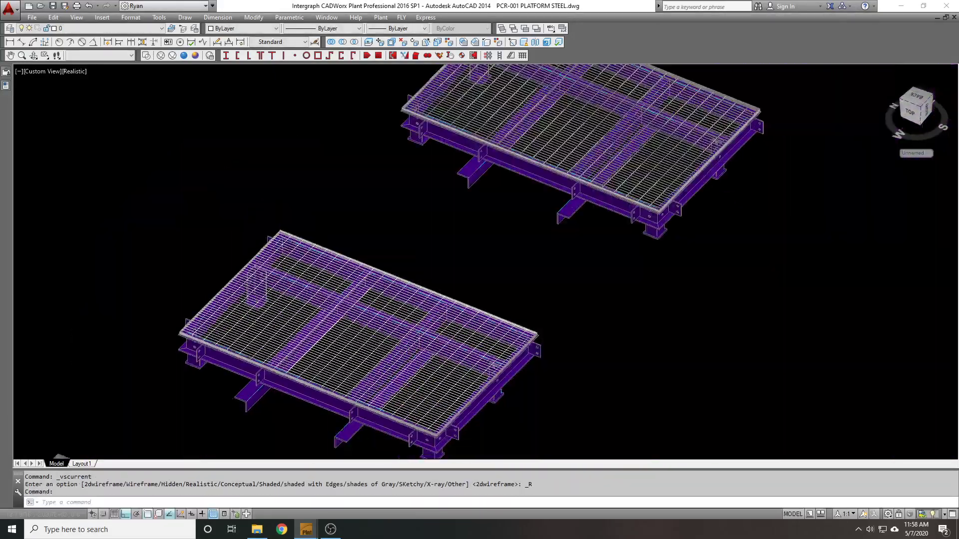
scroll(572, 168, up, 2)
scroll(574, 167, up, 1)
scroll(524, 192, down, 2)
middle_drag(427, 284, 516, 175)
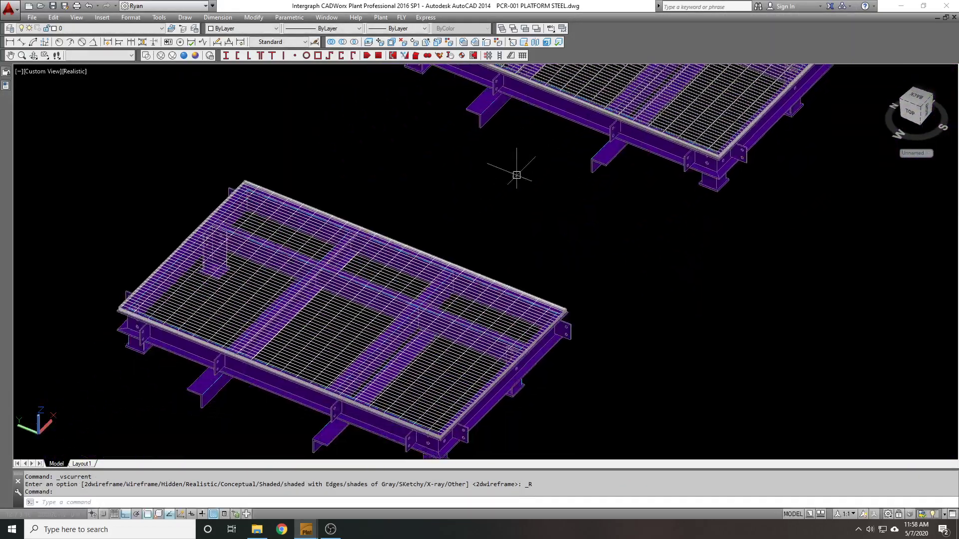
scroll(399, 292, up, 3)
scroll(524, 203, down, 5)
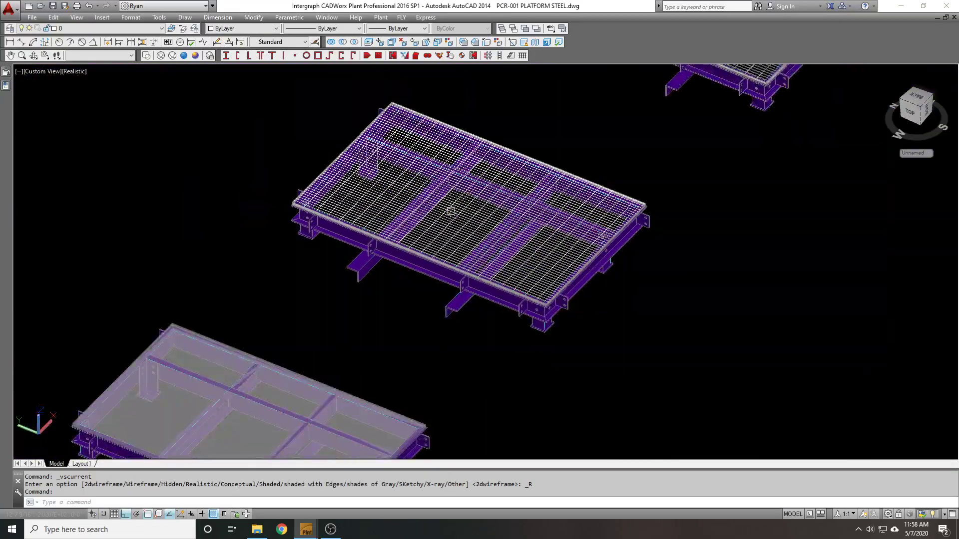
scroll(440, 233, up, 1)
scroll(507, 205, up, 6)
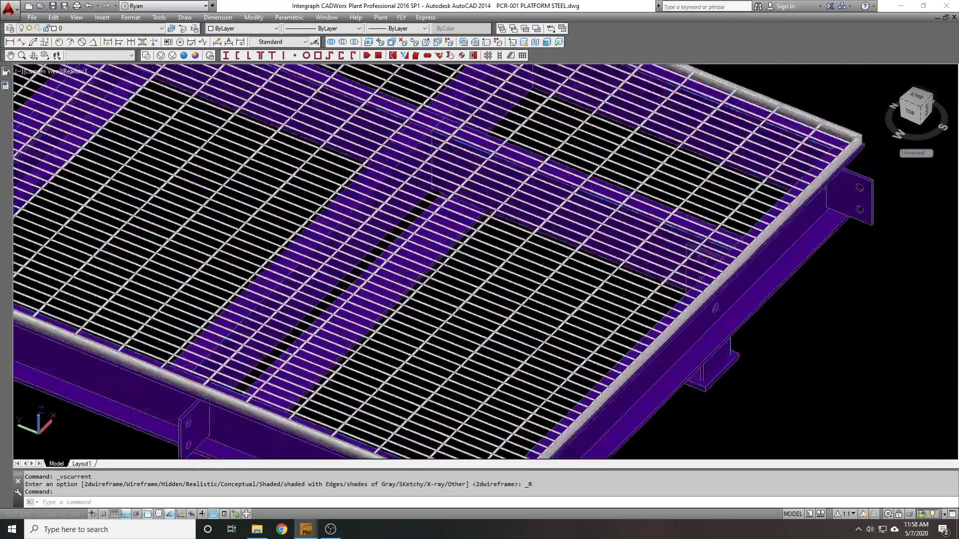
scroll(606, 253, up, 2)
shift+middle_drag(609, 254, 637, 261)
scroll(637, 261, down, 5)
middle_drag(492, 222, 552, 261)
shift+middle_drag(452, 241, 486, 264)
scroll(528, 220, down, 4)
shift+middle_drag(522, 223, 571, 320)
Switch to the 2D Wireframe visual style and bring the remaining empty rectangular outline into view
scroll(572, 320, down, 3)
middle_drag(452, 219, 523, 275)
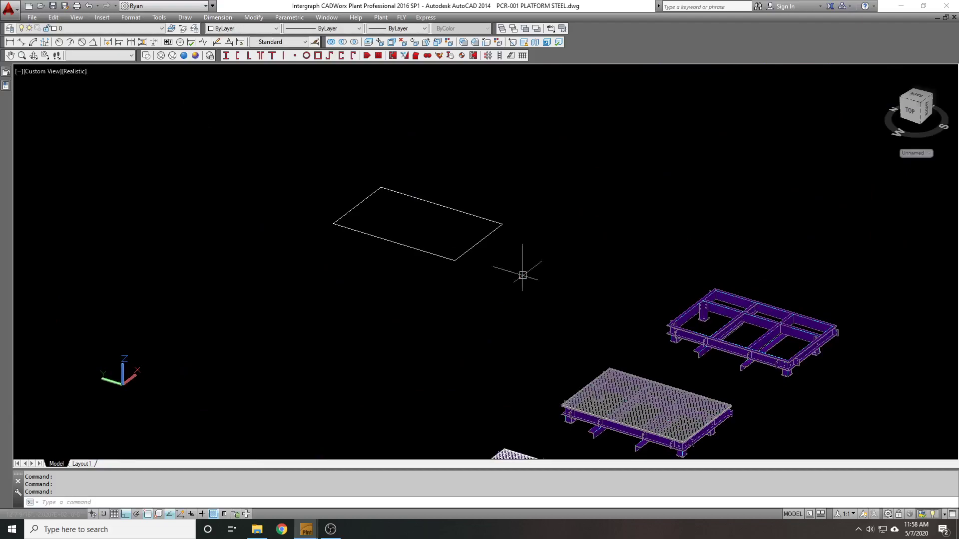
click(148, 59)
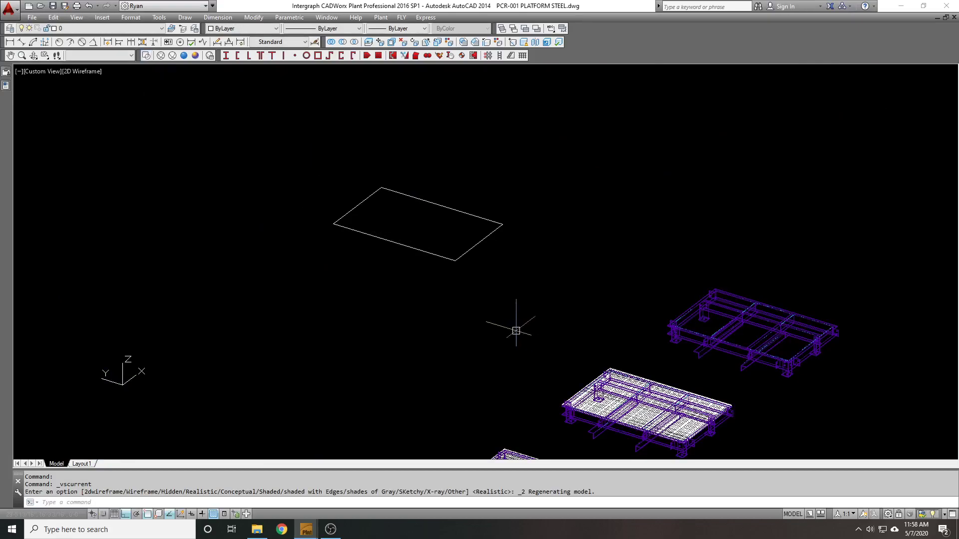
scroll(448, 278, up, 3)
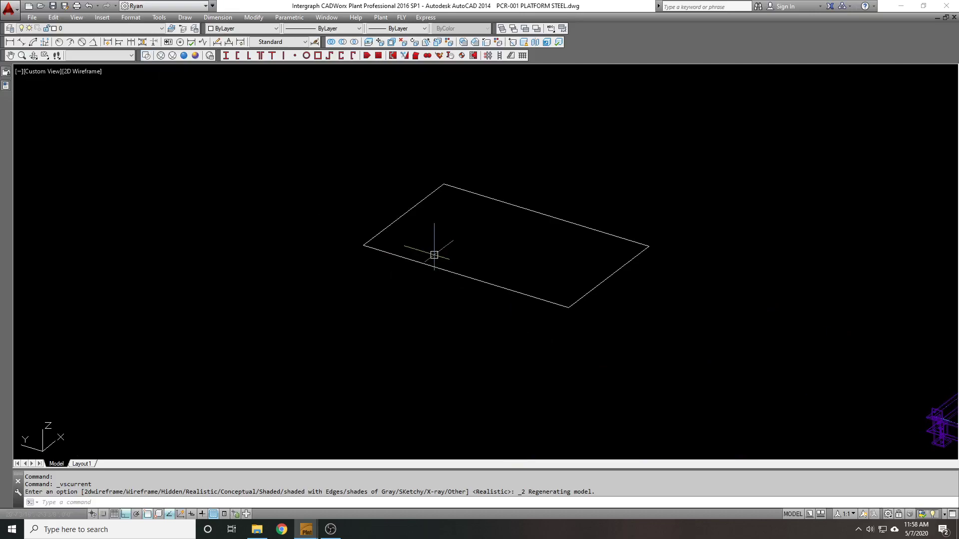
middle_drag(400, 208, 441, 215)
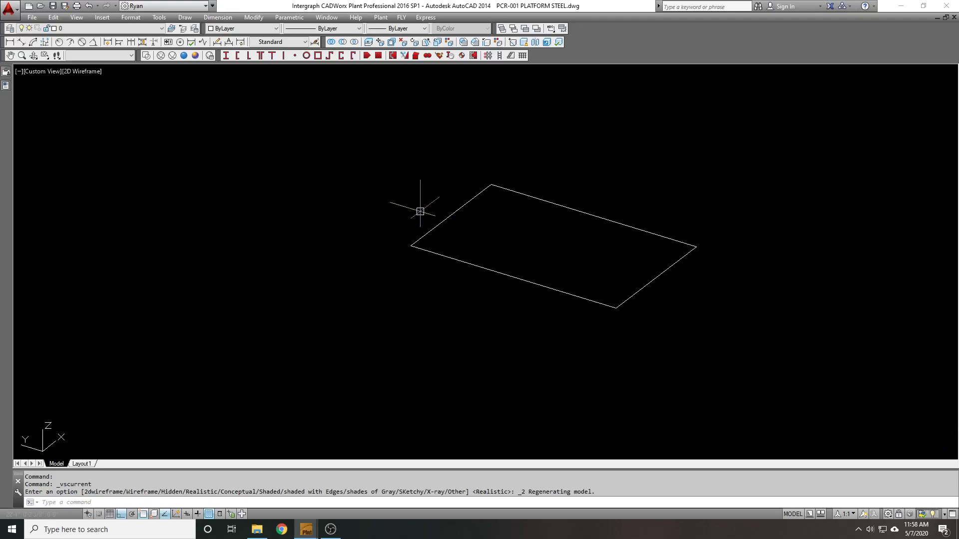
middle_drag(419, 210, 432, 216)
Fill the remaining rectangular outline with the predefined GRATE hatch at a 90° angle and a scale of 32
text(H)
key(Return)
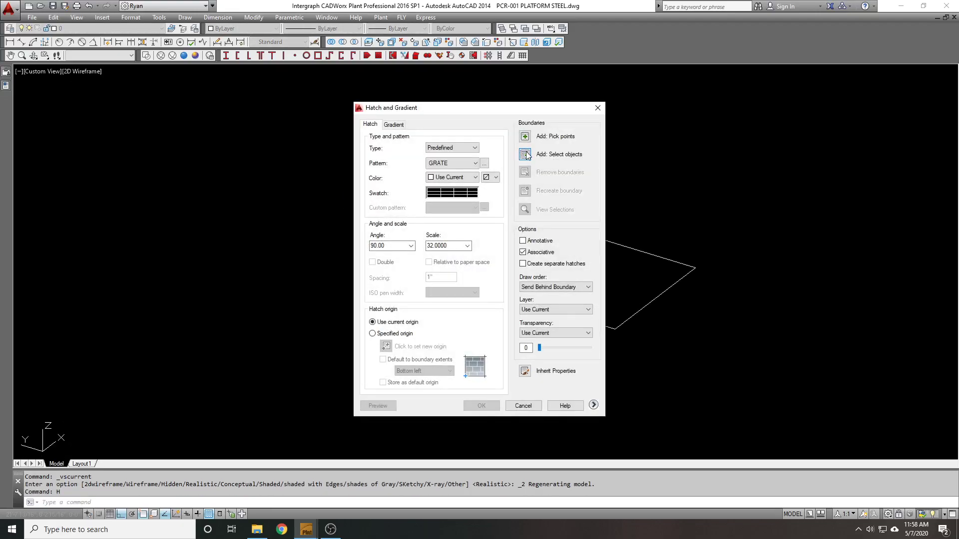
click(525, 154)
click(533, 191)
click(425, 241)
key(Return)
click(472, 405)
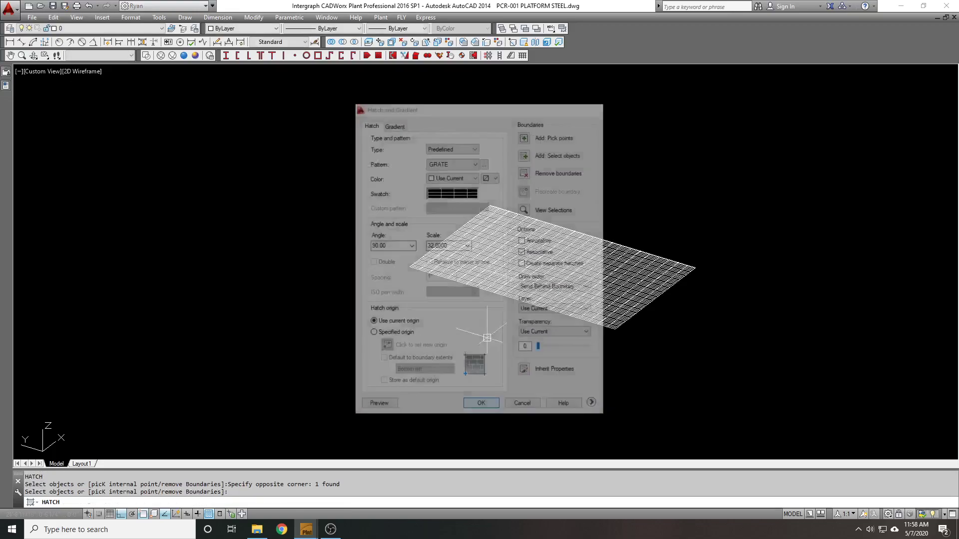
Explode the new GRATE hatch into individual lines
text(x)
key(Return)
click(535, 263)
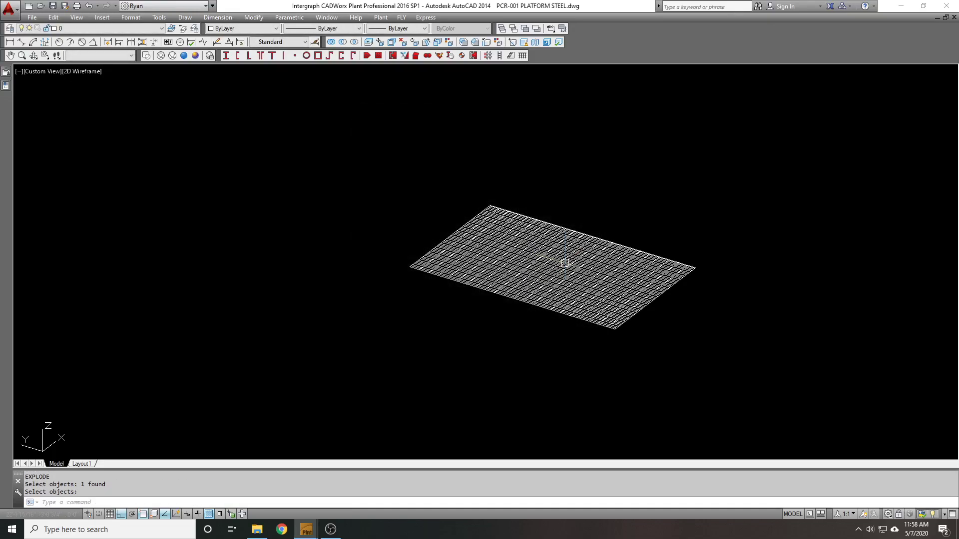
Run MPEDIT on all the exploded hatch lines and their border, converting the lines to polylines
text(MPEDIT)
key(Return)
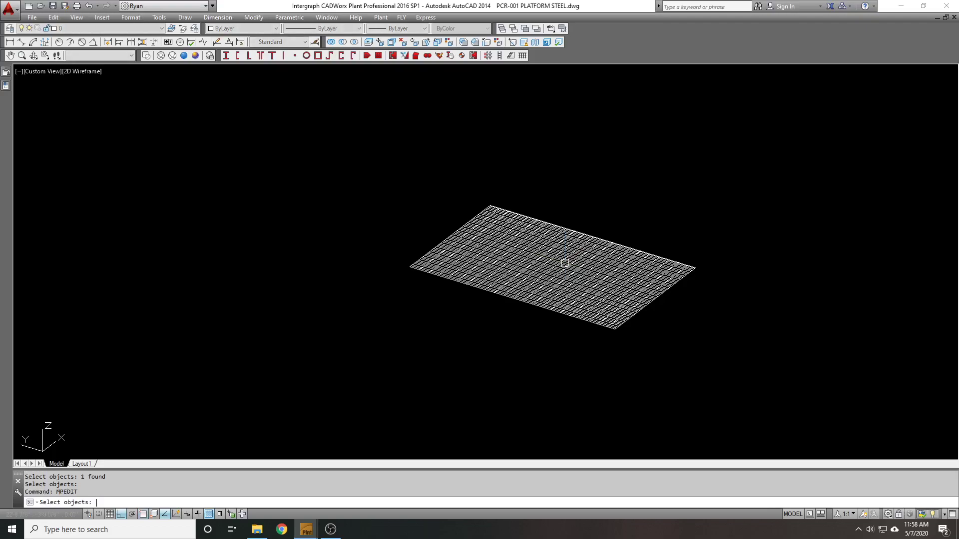
click(373, 155)
click(774, 342)
key(Return)
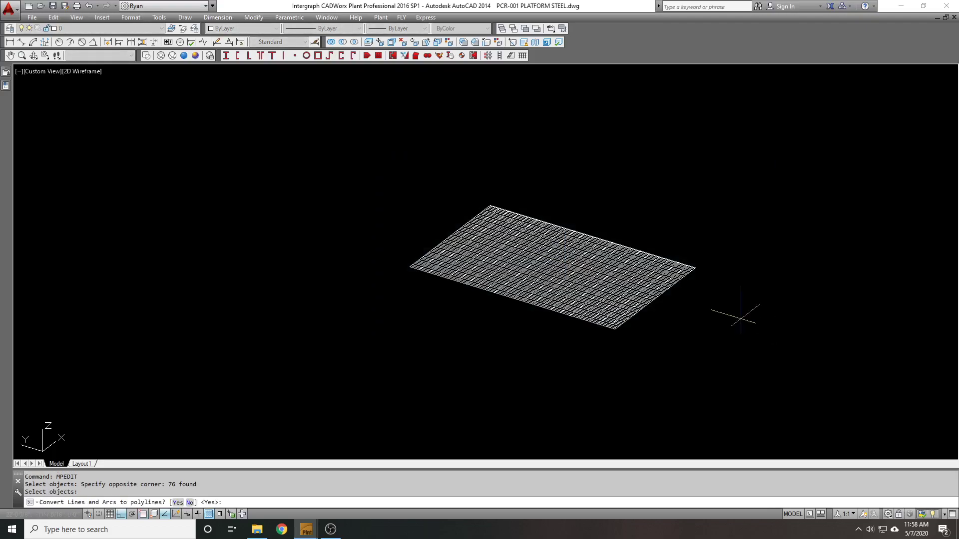
key(Return)
Set the width of all segments in the new grating and its border to 3/16"
text(W)
key(Return)
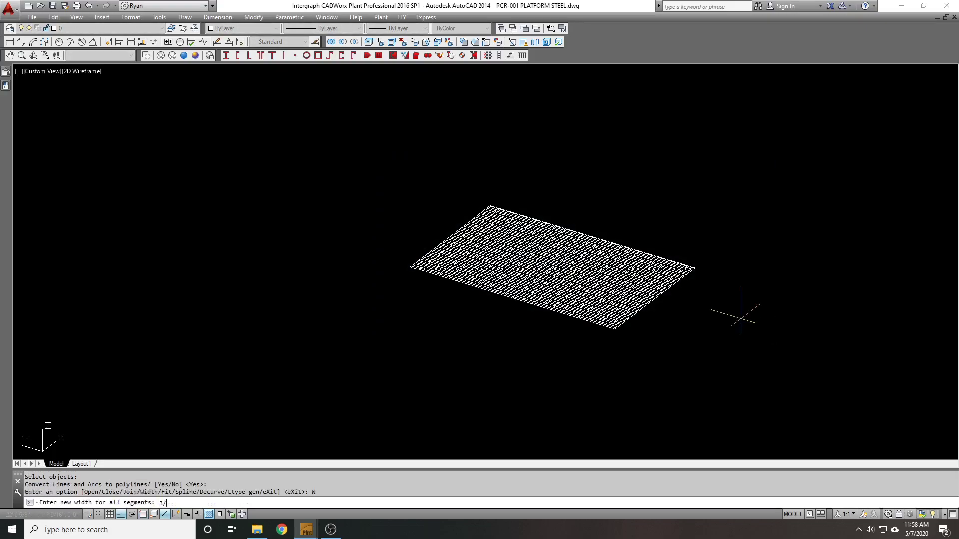
text(3/16)
key(Return)
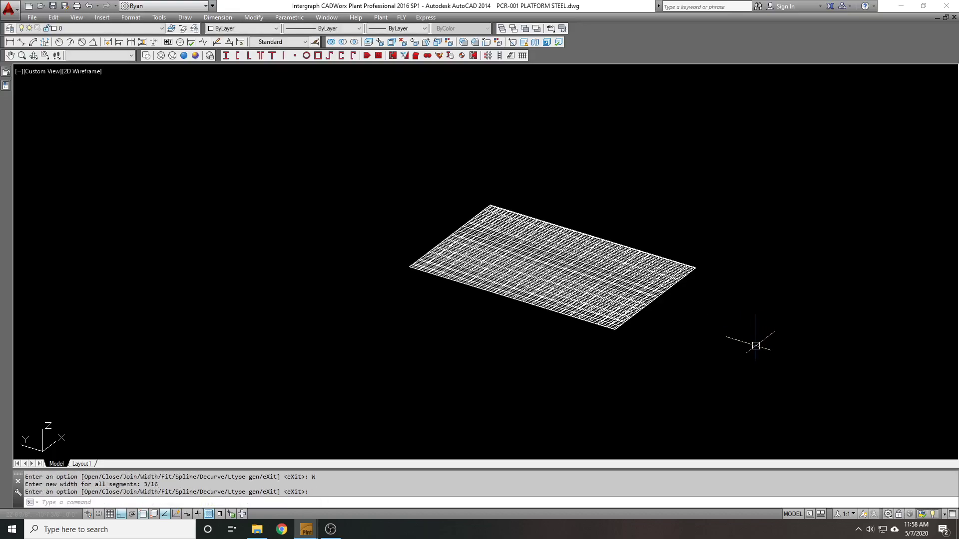
Set the thickness of all the new grating's polylines, including the border, to 1"
click(777, 349)
click(602, 268)
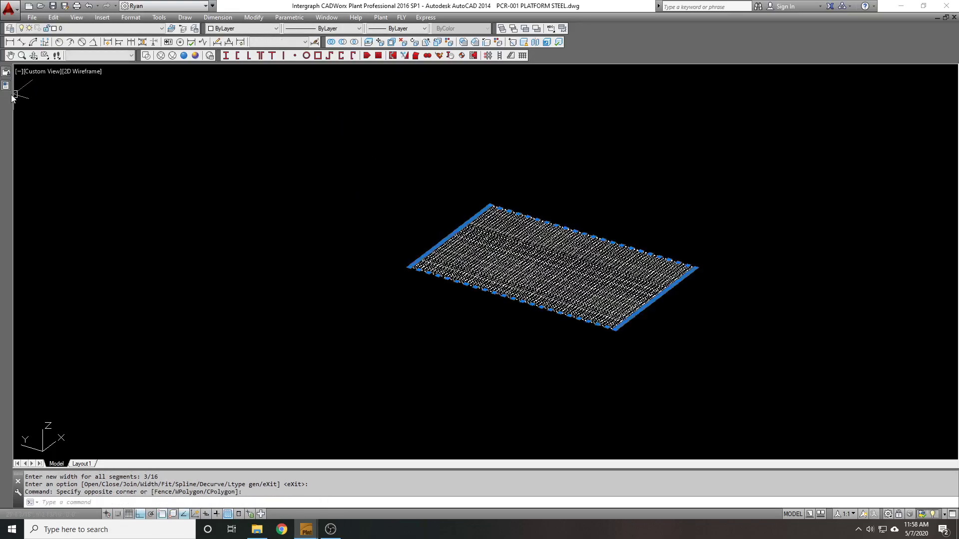
key(ctrl+1)
click(150, 176)
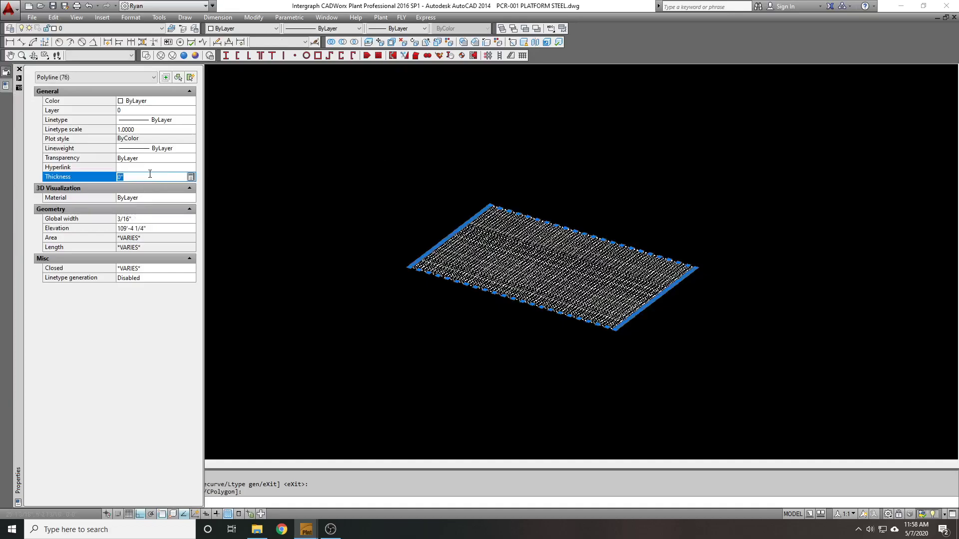
text(1)
key(Return)
key(ctrl+1)
key(Escape)
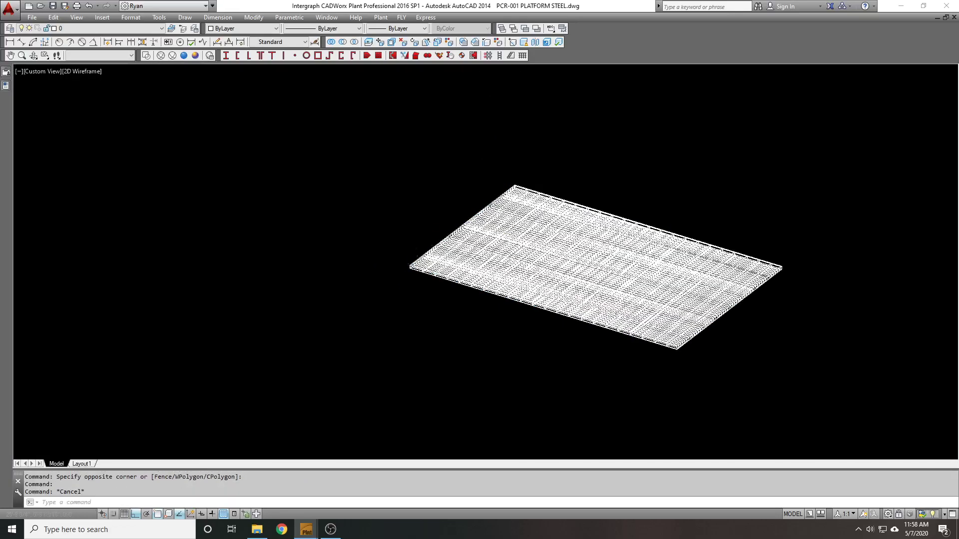
Examine the thickened bars and the border at the corner of the new grating, highlighting one cross bar
scroll(420, 280, up, 5)
scroll(428, 275, up, 5)
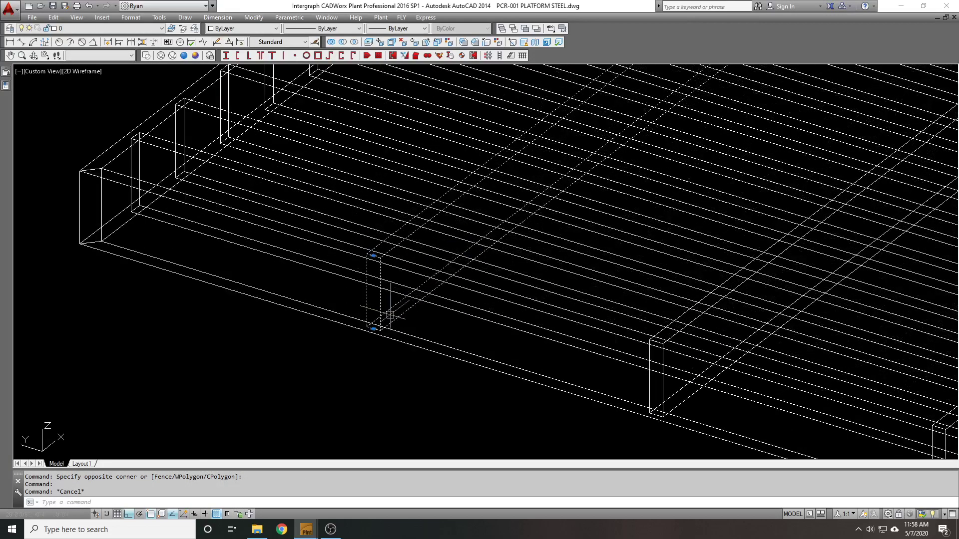
click(365, 299)
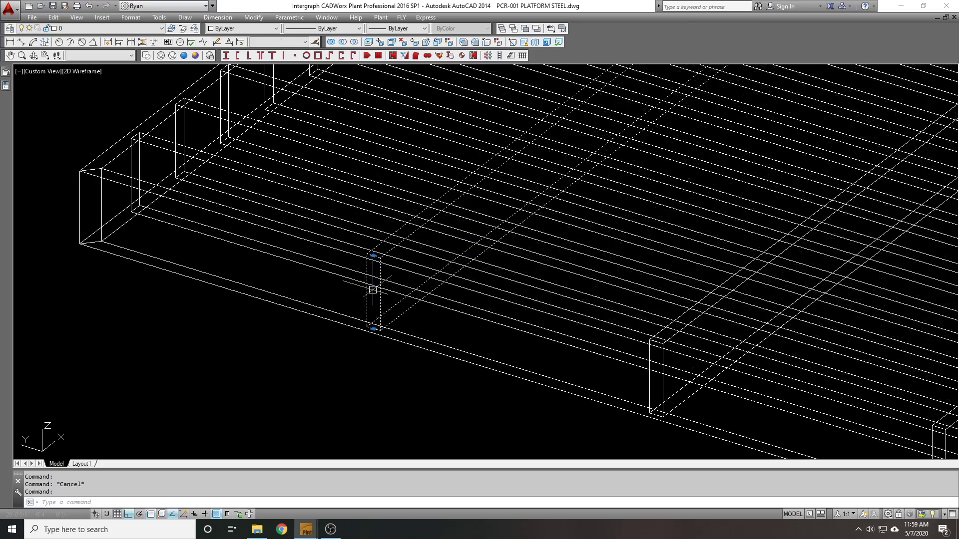
scroll(378, 280, down, 5)
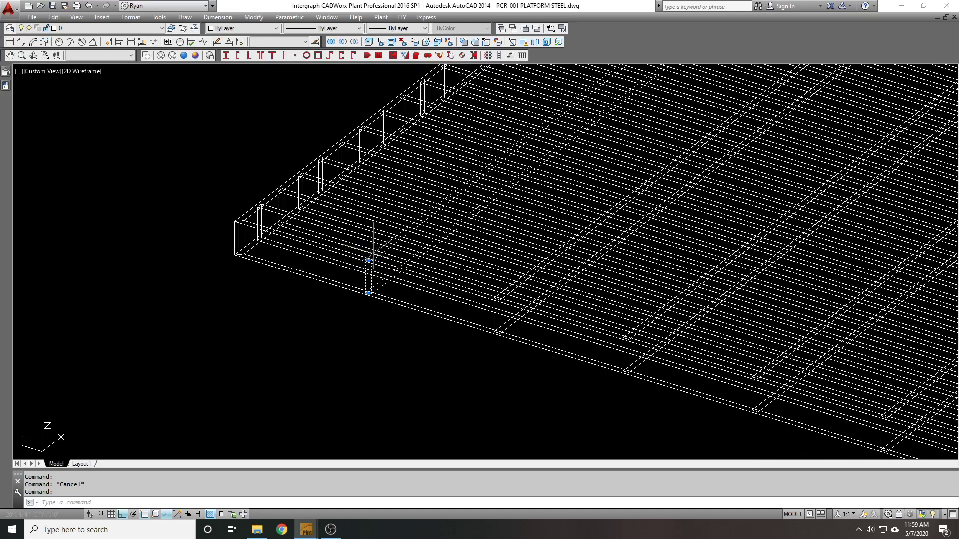
scroll(493, 202, down, 2)
scroll(415, 230, down, 2)
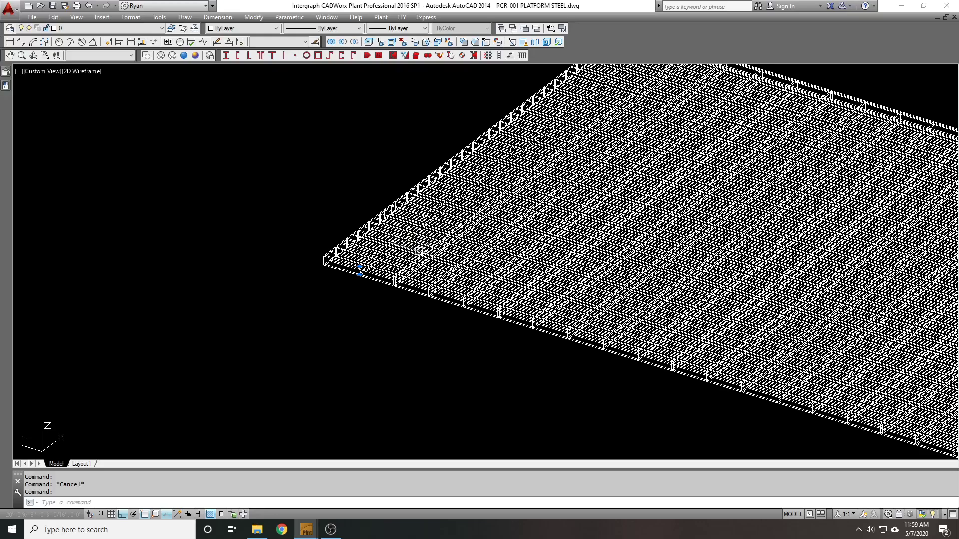
key(Escape)
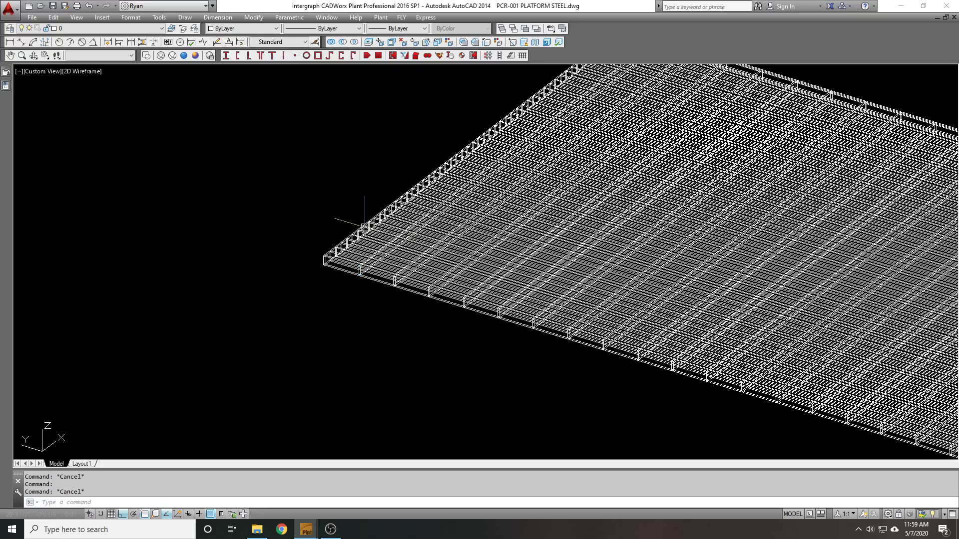
scroll(385, 203, down, 3)
scroll(353, 235, up, 5)
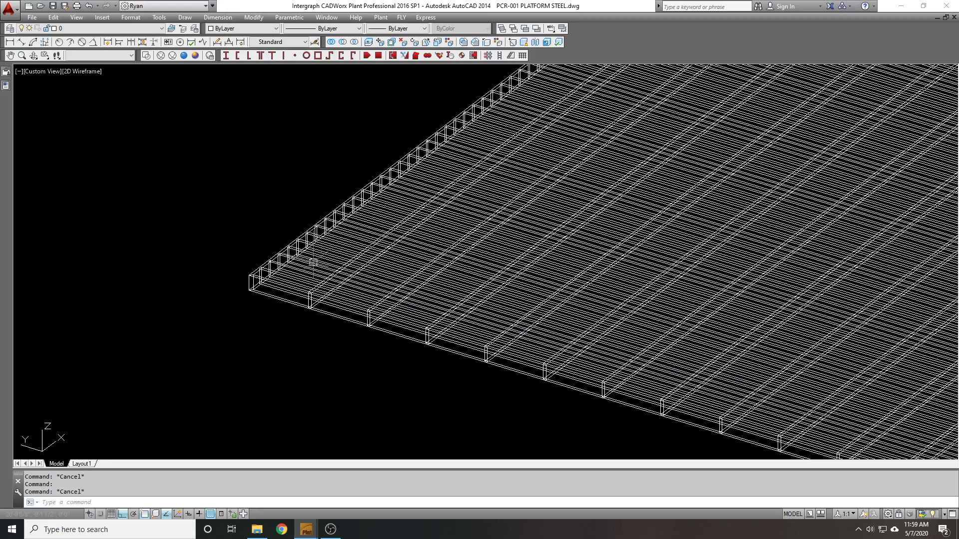
scroll(261, 150, down, 3)
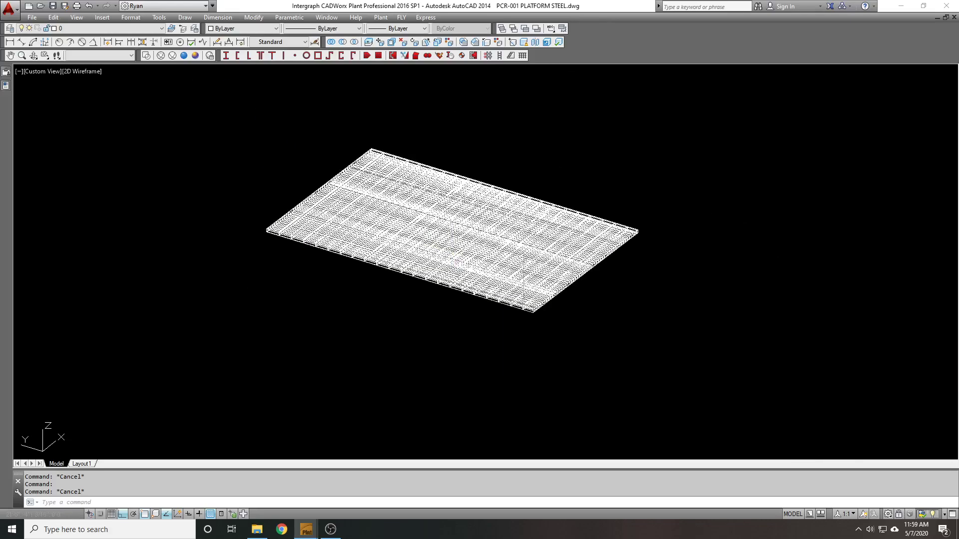
Group all the thickened polylines of the new grating, including its border
text(G)
key(Return)
click(704, 339)
click(251, 147)
key(Return)
scroll(278, 199, up, 5)
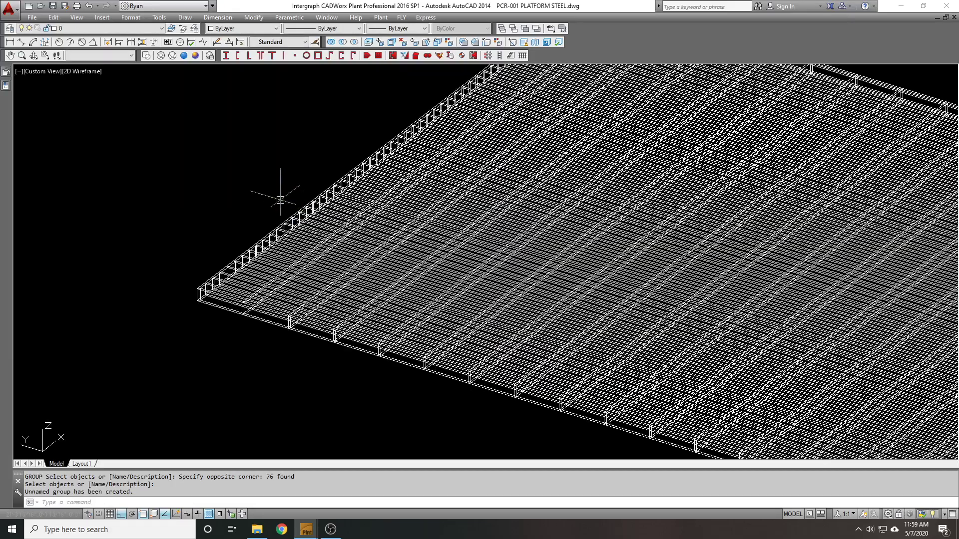
Check the grouped thickened grating in Realistic shading, then move it 20' onto the last copied steel frame
click(184, 57)
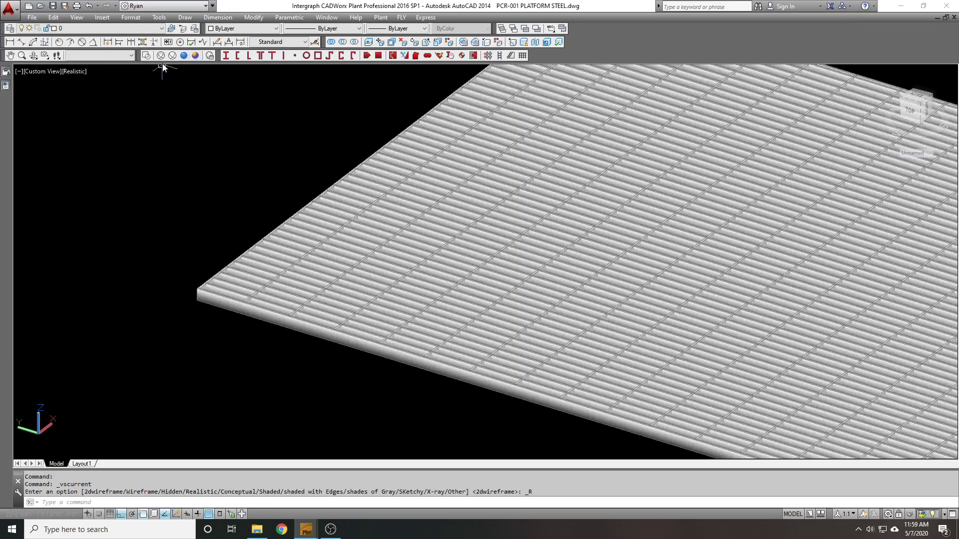
click(148, 58)
scroll(362, 113, down, 5)
text(m)
key(Return)
click(402, 140)
key(Return)
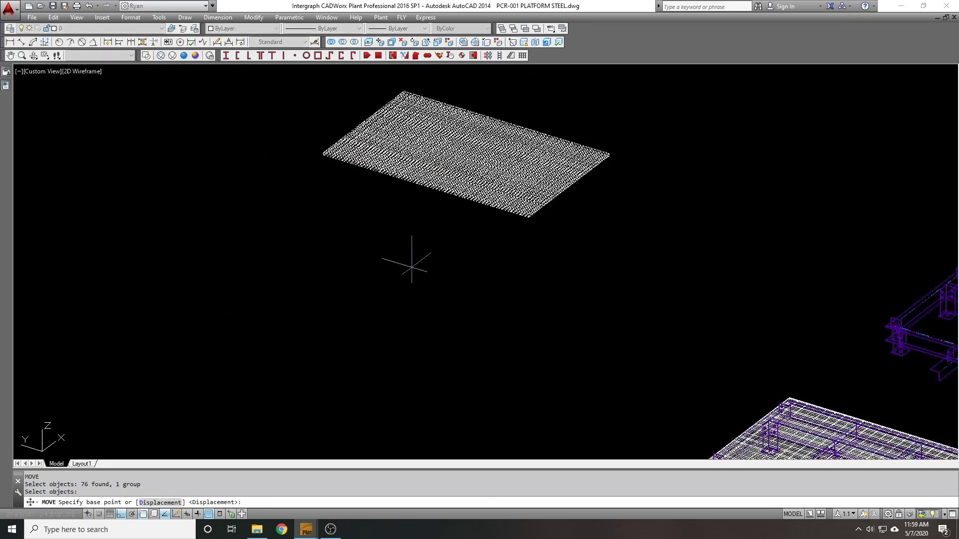
middle_drag(413, 266, 348, 266)
click(348, 251)
text(20')
key(Return)
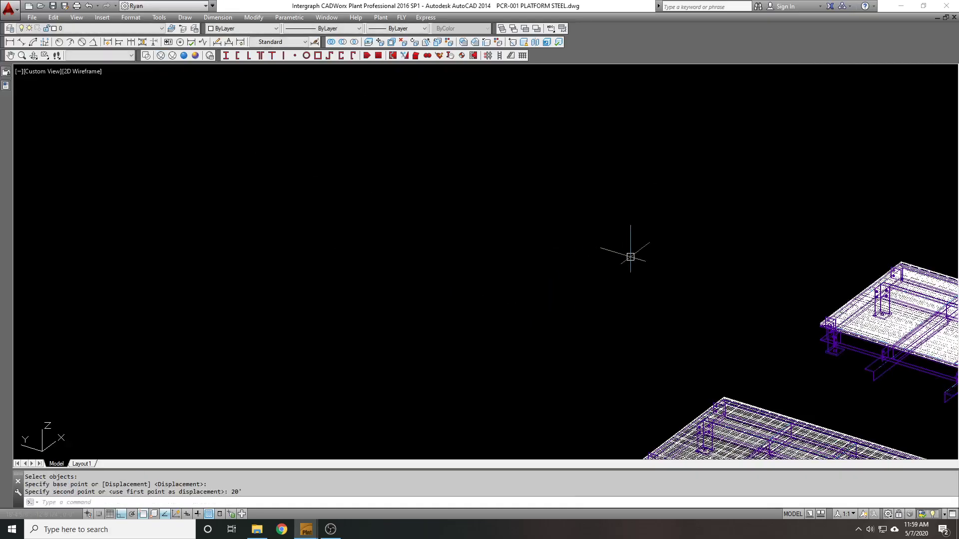
Display the model in the Realistic visual style and examine the thickened grating on its steel frame from several angles
middle_drag(628, 252, 58, 270)
scroll(499, 180, up, 2)
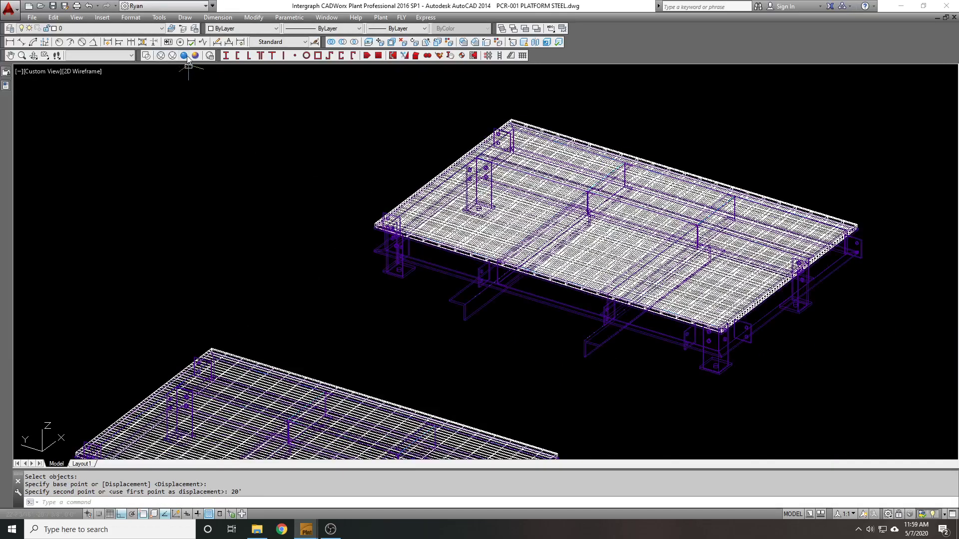
click(185, 56)
scroll(464, 187, up, 3)
shift+middle_drag(474, 199, 472, 176)
scroll(450, 215, down, 2)
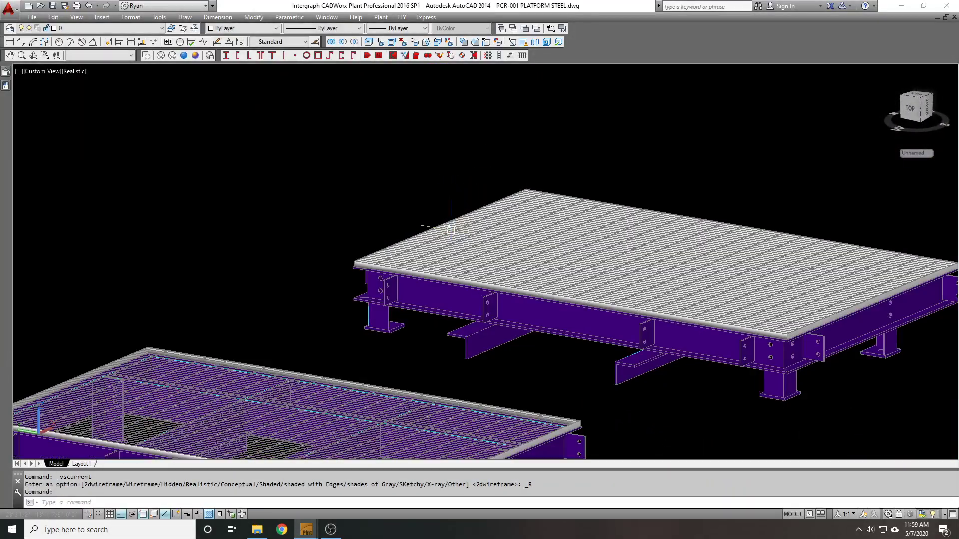
middle_drag(465, 225, 376, 212)
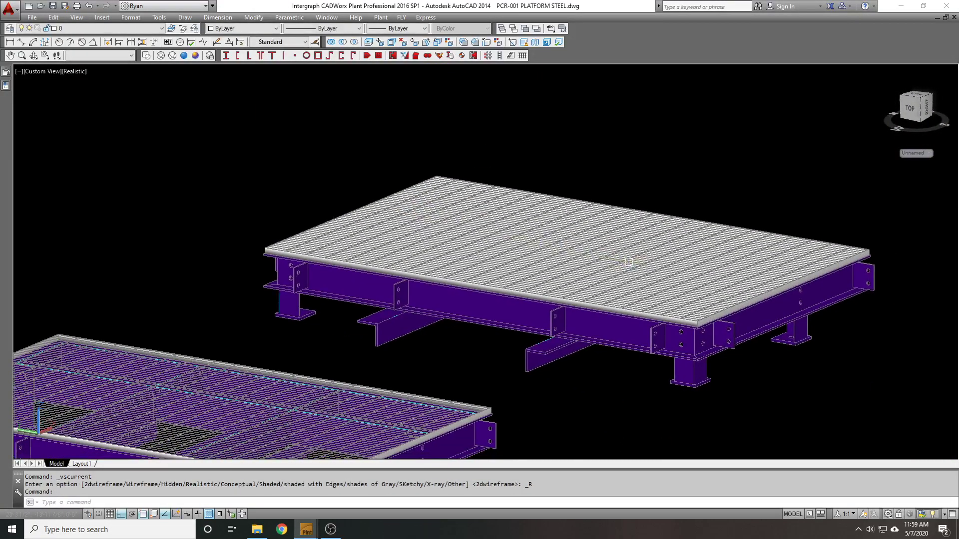
shift+middle_drag(629, 261, 630, 289)
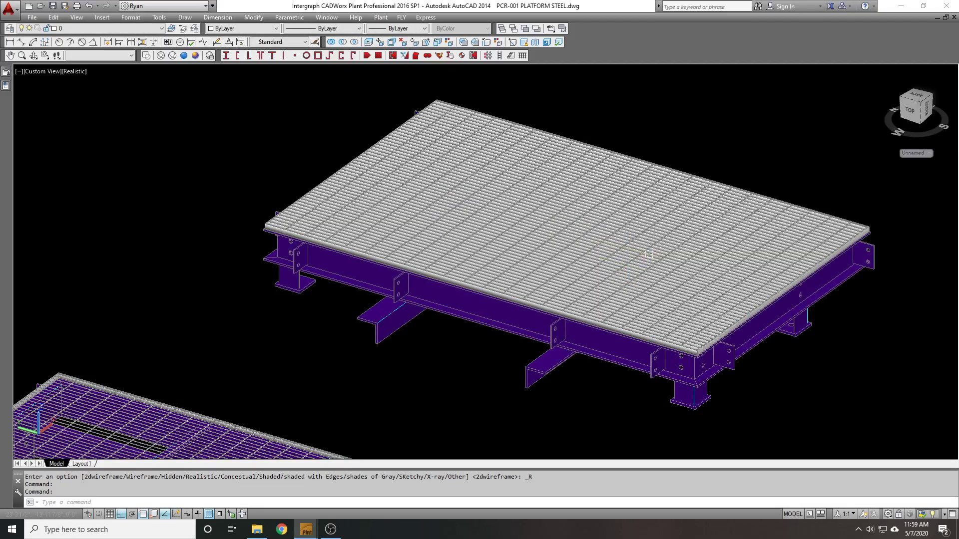
middle_drag(649, 254, 634, 270)
shift+middle_drag(626, 324, 627, 276)
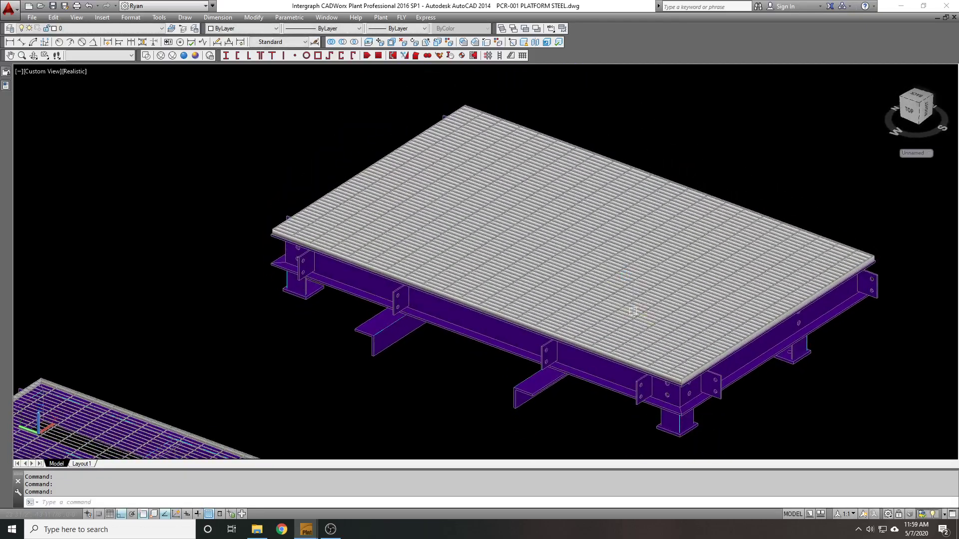
shift+middle_drag(633, 310, 631, 295)
Compare the gratings of all four platforms, highlighting the one beside the transparent plate
scroll(610, 279, down, 5)
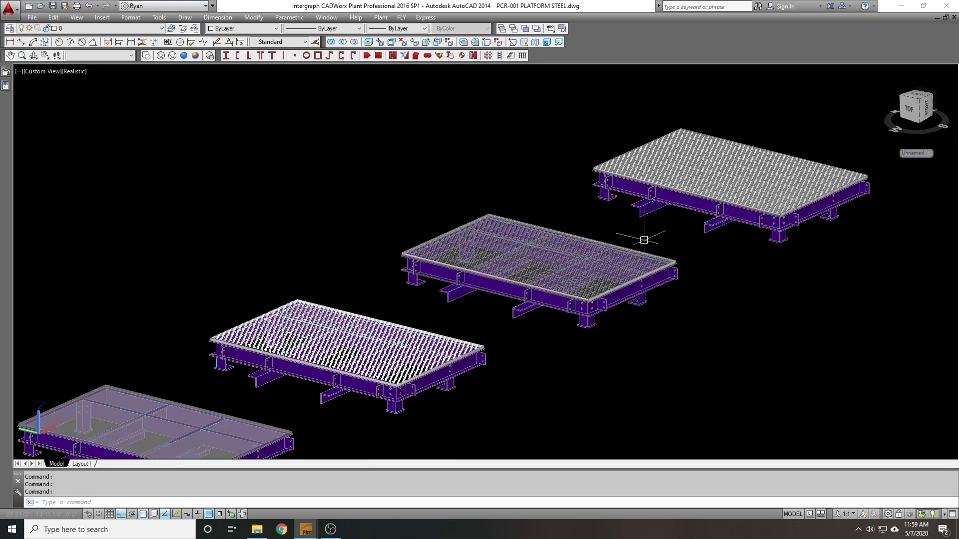
middle_drag(518, 289, 602, 174)
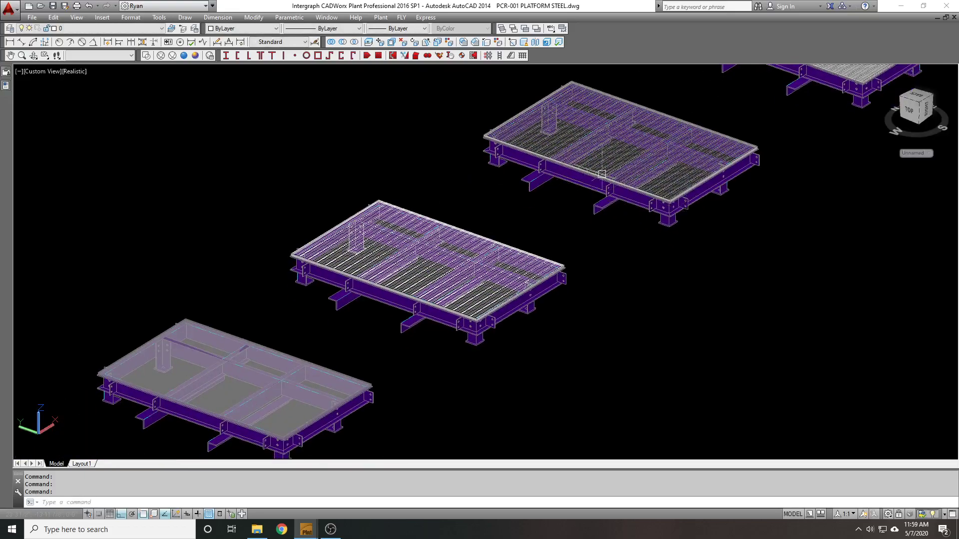
mouse_move(539, 333)
middle_down()
mouse_move(599, 295)
mouse_move(535, 334)
middle_up()
middle_drag(629, 233, 455, 358)
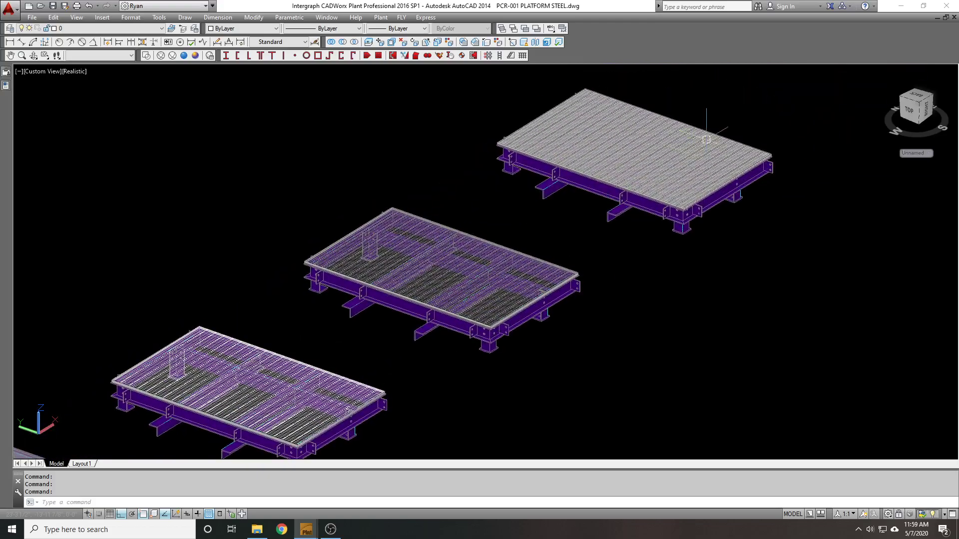
click(661, 160)
key(Escape)
middle_drag(720, 174, 687, 208)
shift+middle_drag(654, 281, 651, 295)
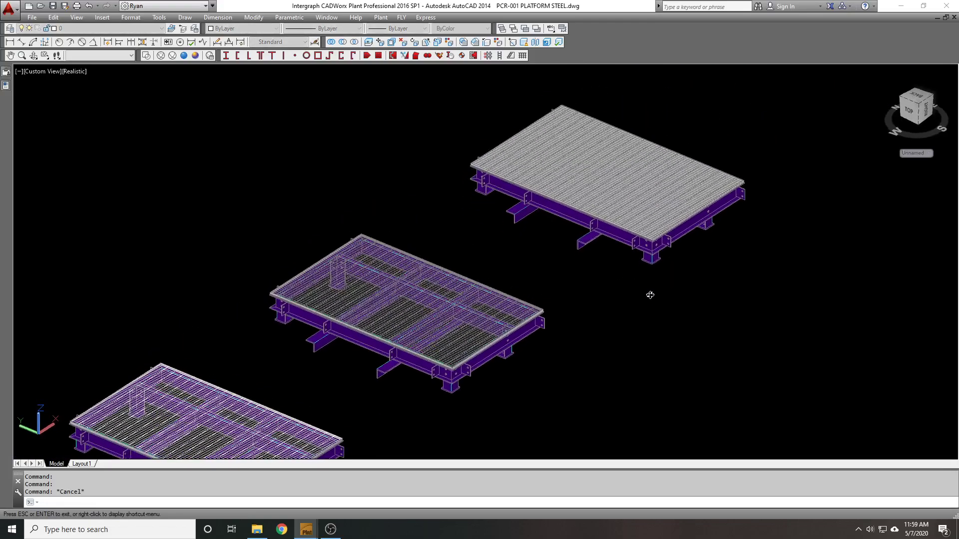
middle_drag(743, 162, 772, 137)
click(416, 236)
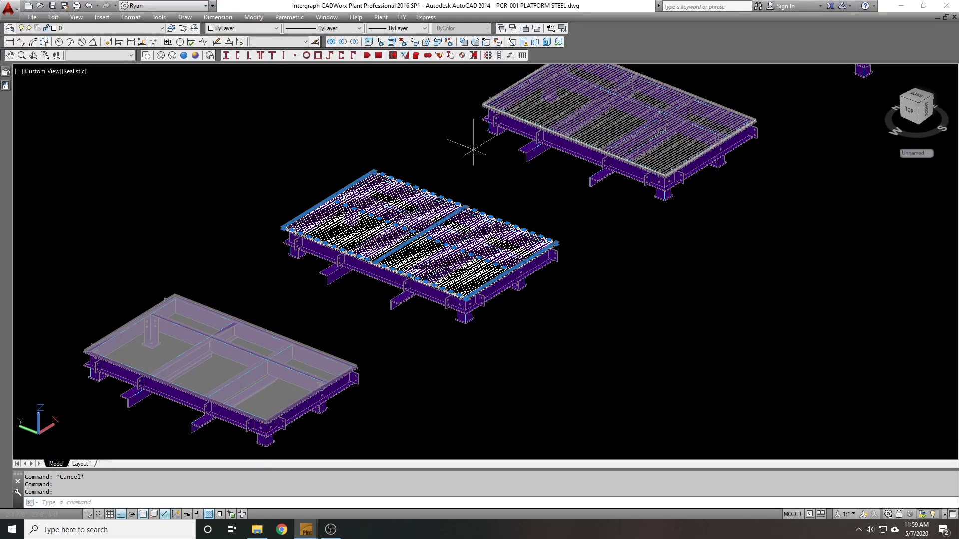
key(Escape)
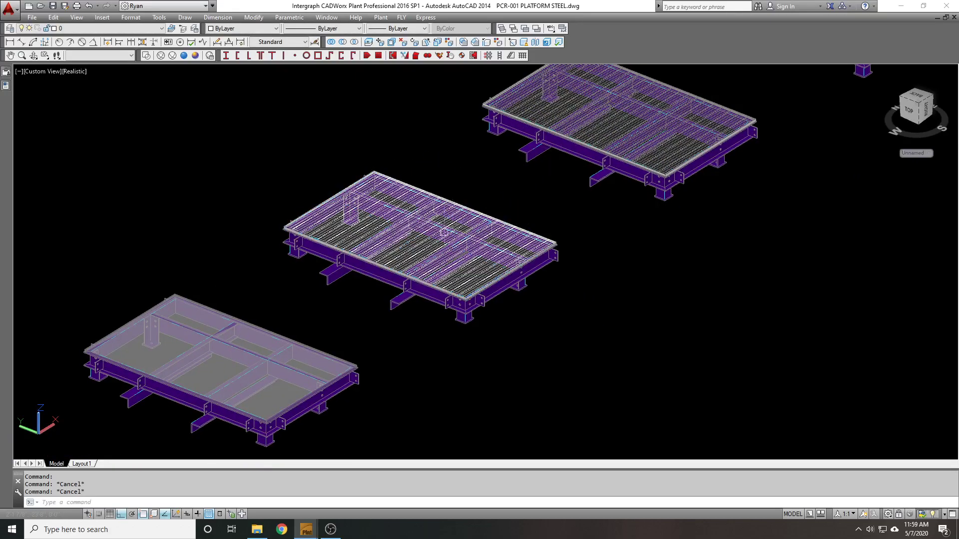
Match the transparent plate's properties onto the grating group of the neighbouring platform
text(MA)
key(Return)
click(209, 374)
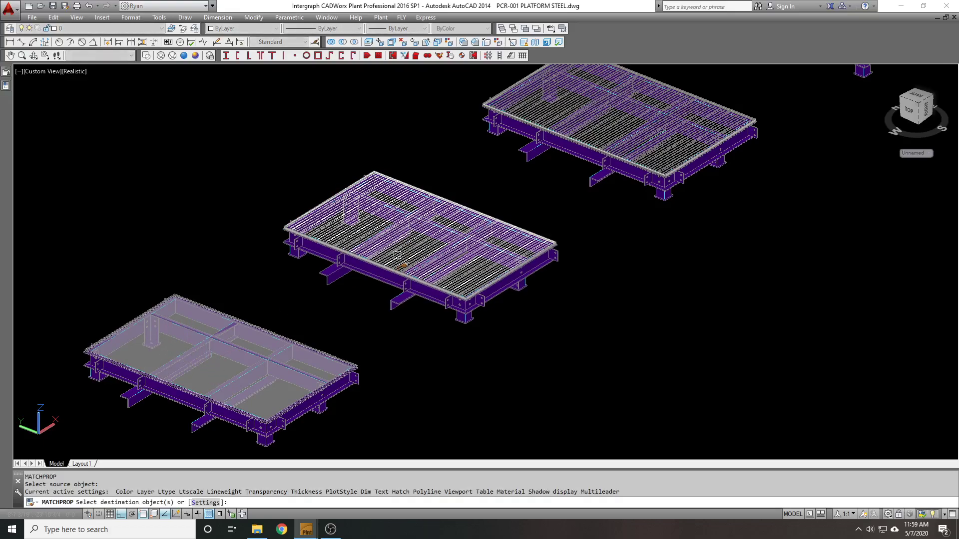
click(407, 249)
scroll(406, 249, up, 5)
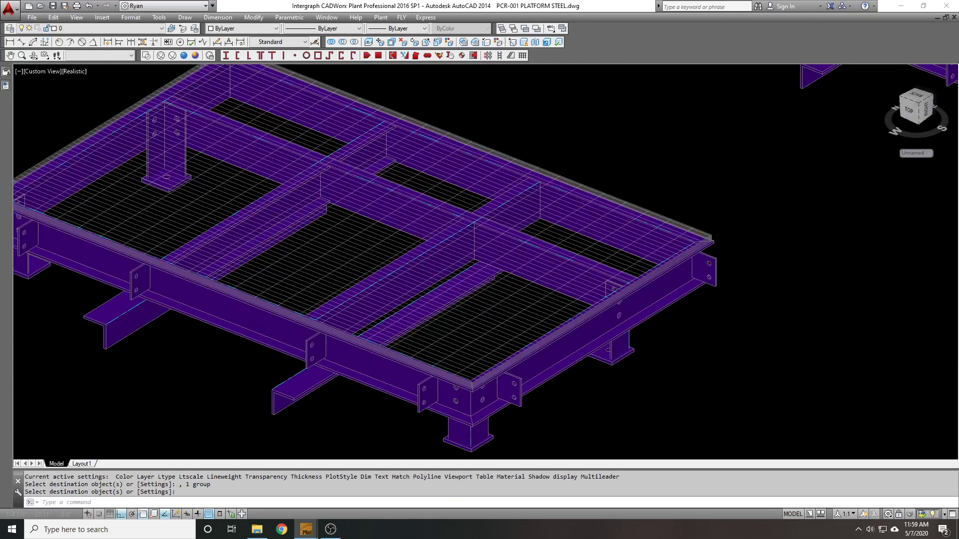
scroll(403, 267, down, 3)
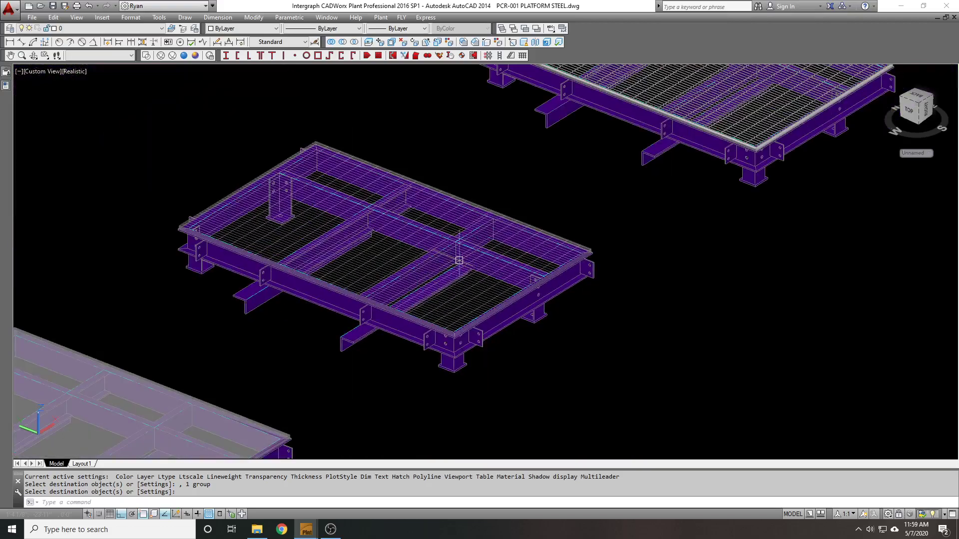
scroll(458, 261, down, 2)
scroll(423, 273, up, 5)
shift+middle_drag(401, 294, 421, 274)
key(Return)
scroll(519, 258, down, 2)
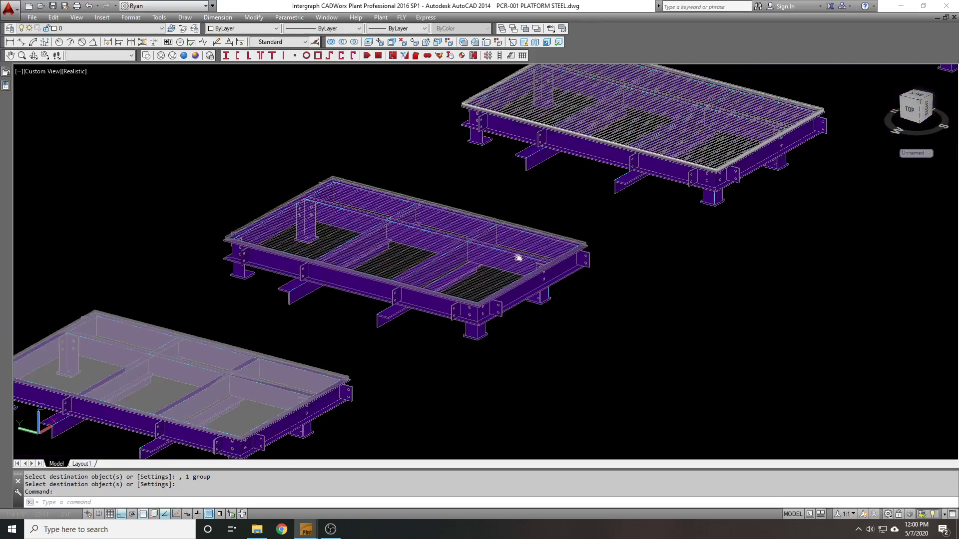
middle_drag(519, 258, 447, 332)
text(ma)
key(Return)
click(333, 324)
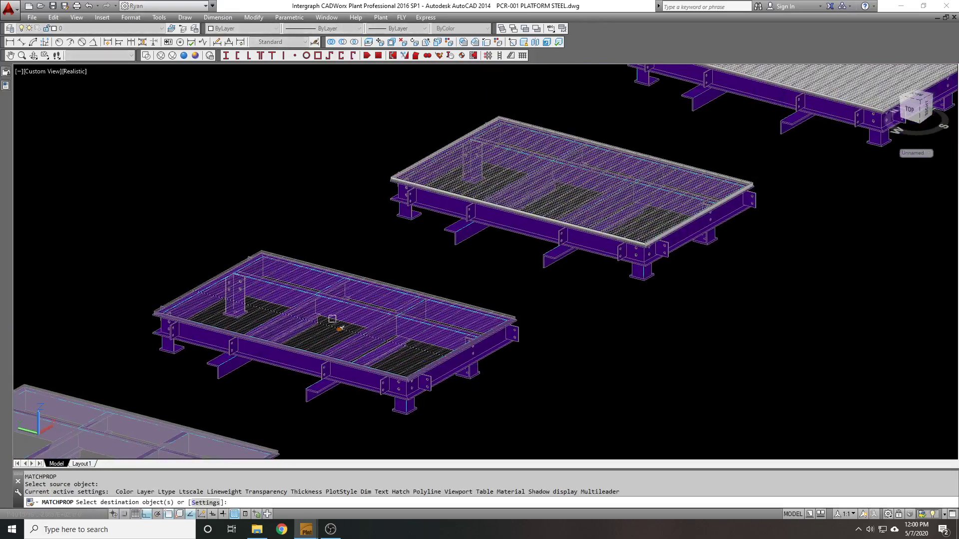
click(452, 162)
key(Escape)
Put the third platform's grating group on the TRANSP GRATING layer and inspect its transparency up close
middle_drag(298, 190, 298, 227)
click(130, 28)
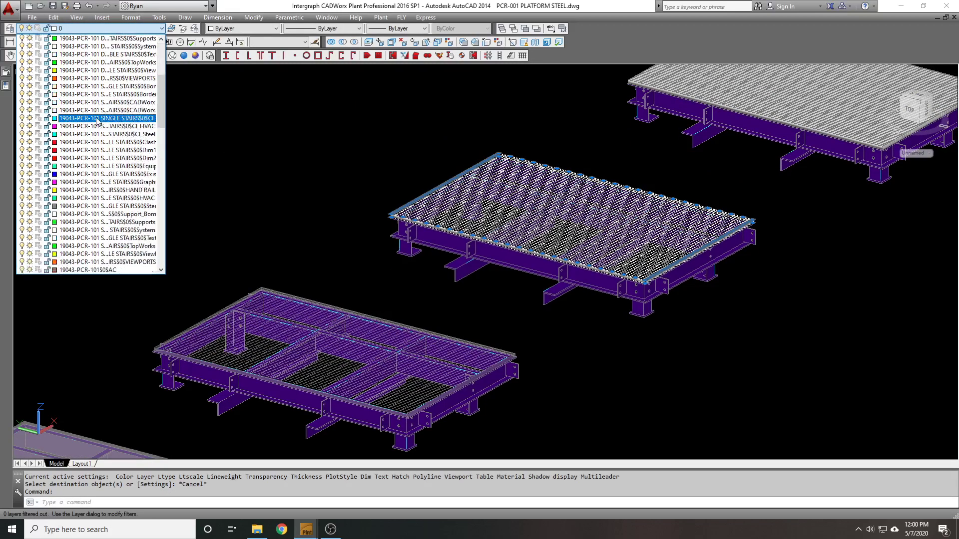
scroll(85, 213, down, 15)
click(80, 239)
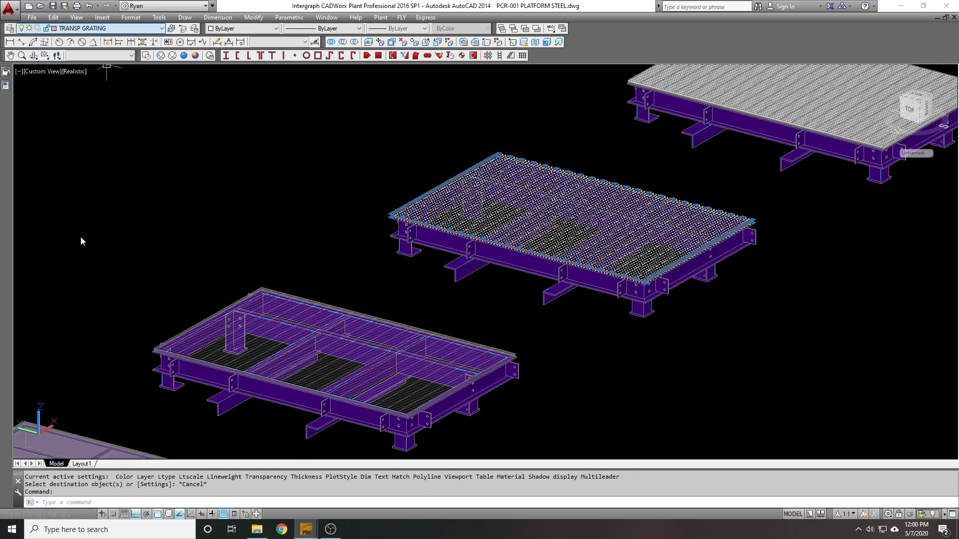
key(Escape)
middle_drag(443, 213, 368, 235)
scroll(500, 192, up, 1)
shift+middle_drag(511, 197, 502, 226)
scroll(501, 227, up, 8)
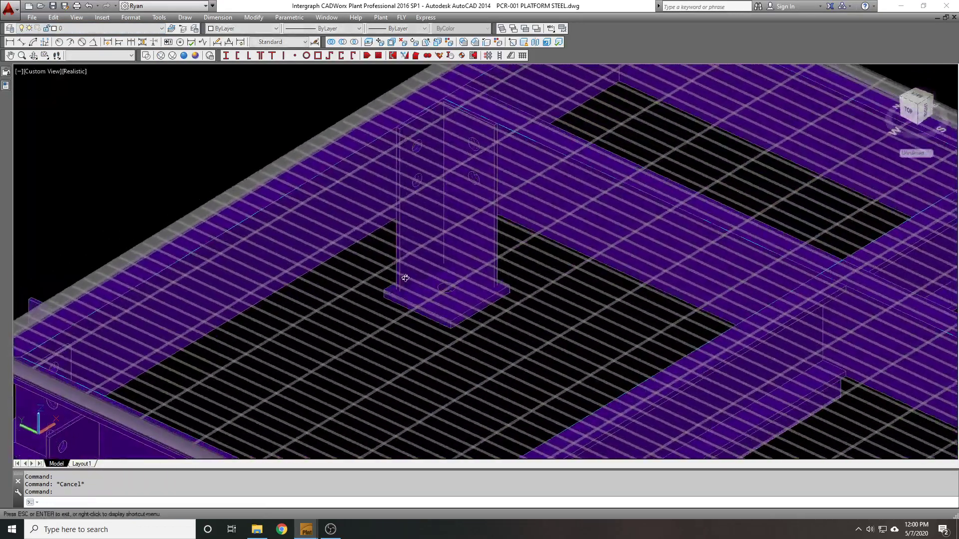
mouse_move(405, 278)
shift+middle_down()
mouse_move(406, 246)
mouse_move(406, 272)
shift+middle_up()
Put the fourth platform's thickened grating group on the TRANSP GRATING layer
scroll(406, 272, down, 8)
scroll(524, 220, up, 5)
click(555, 230)
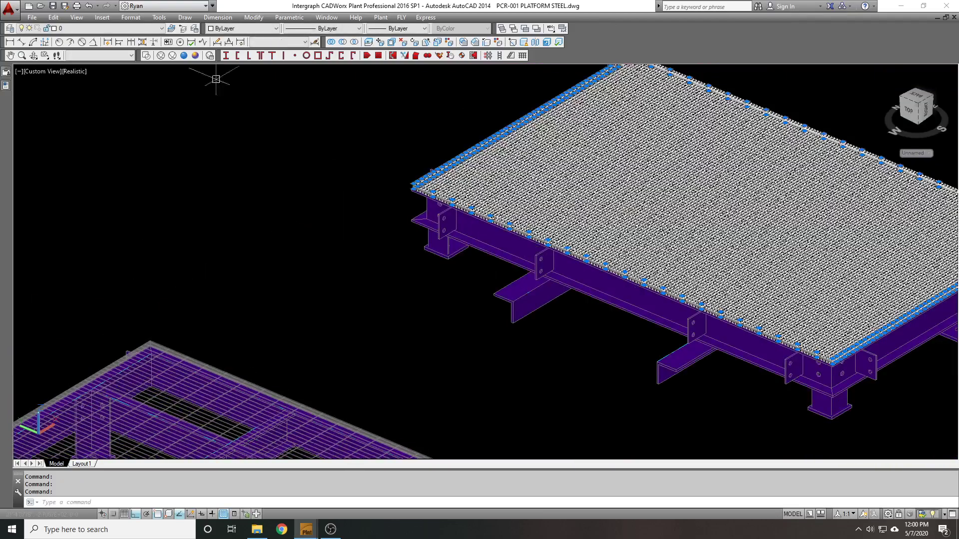
click(133, 30)
key(t)
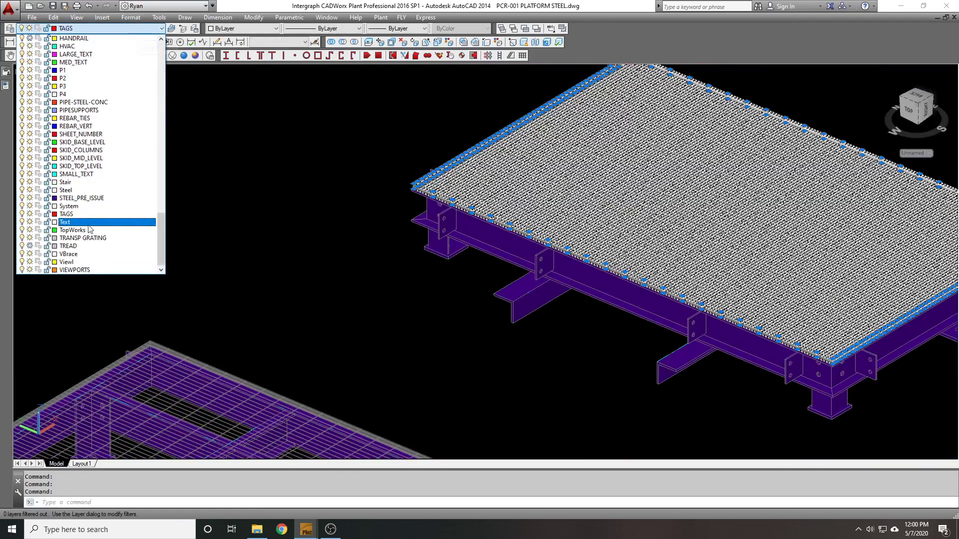
click(83, 240)
key(Escape)
scroll(338, 160, down, 5)
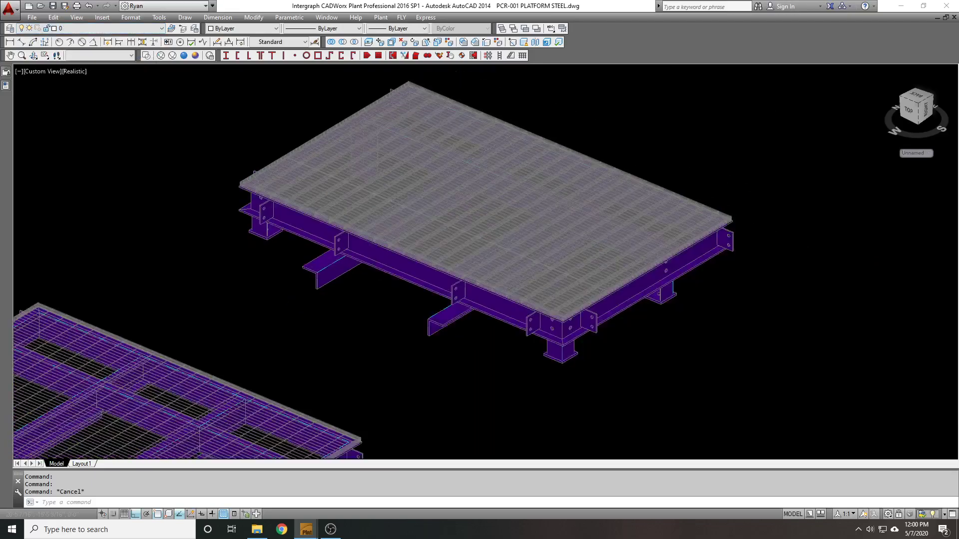
Examine the fourth platform's transparent grating at different angles and distances, and compare it with the other three
mouse_move(376, 232)
shift+middle_down()
mouse_move(396, 299)
mouse_move(376, 217)
shift+middle_up()
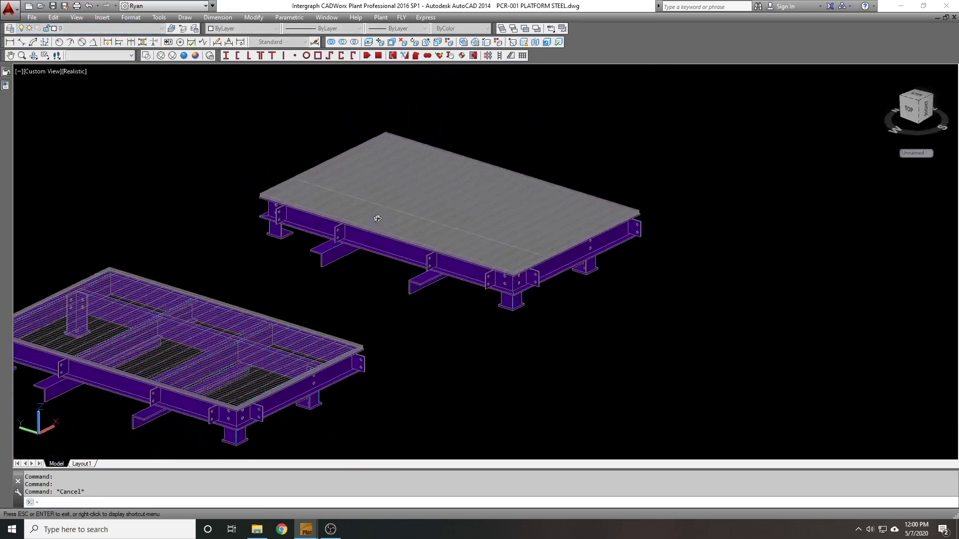
scroll(368, 212, up, 3)
scroll(367, 212, up, 6)
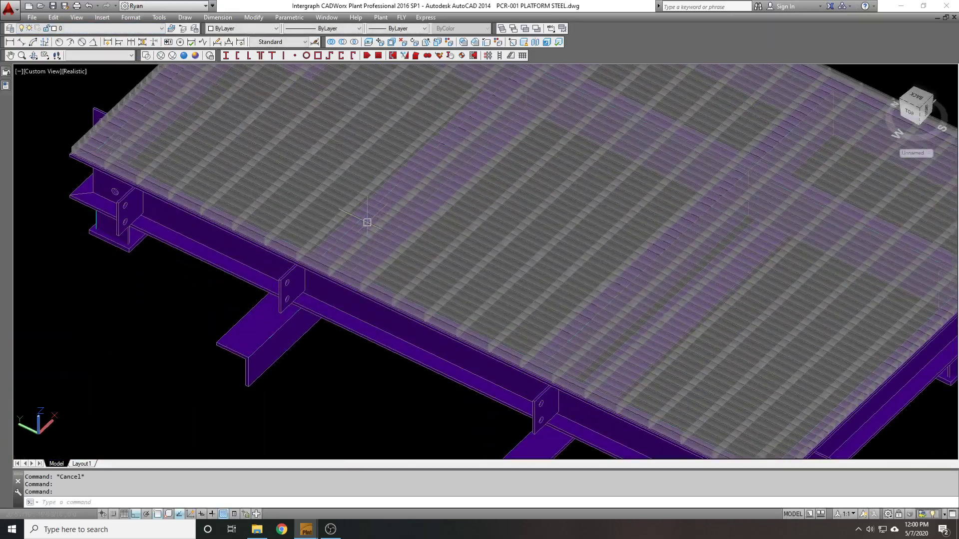
scroll(403, 217, down, 7)
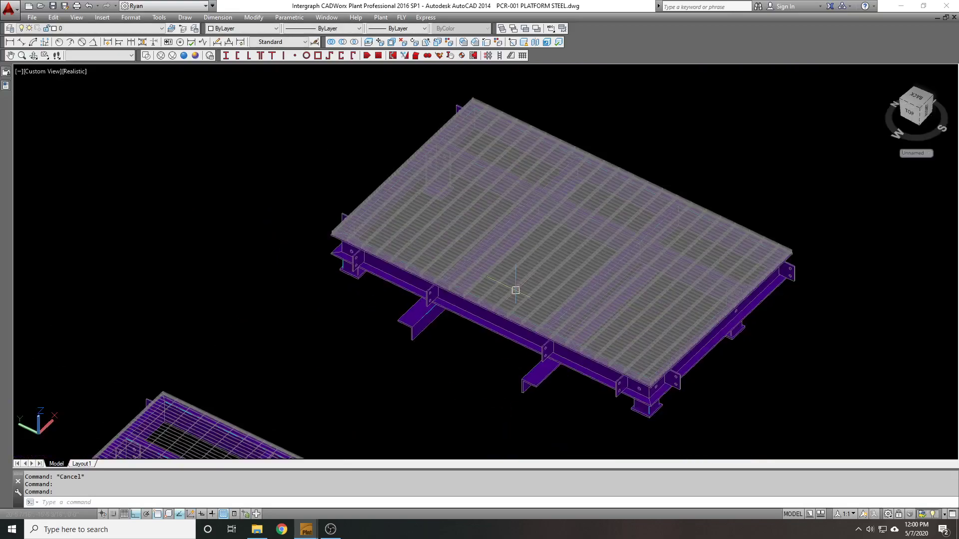
shift+middle_drag(522, 320, 589, 306)
scroll(687, 185, down, 5)
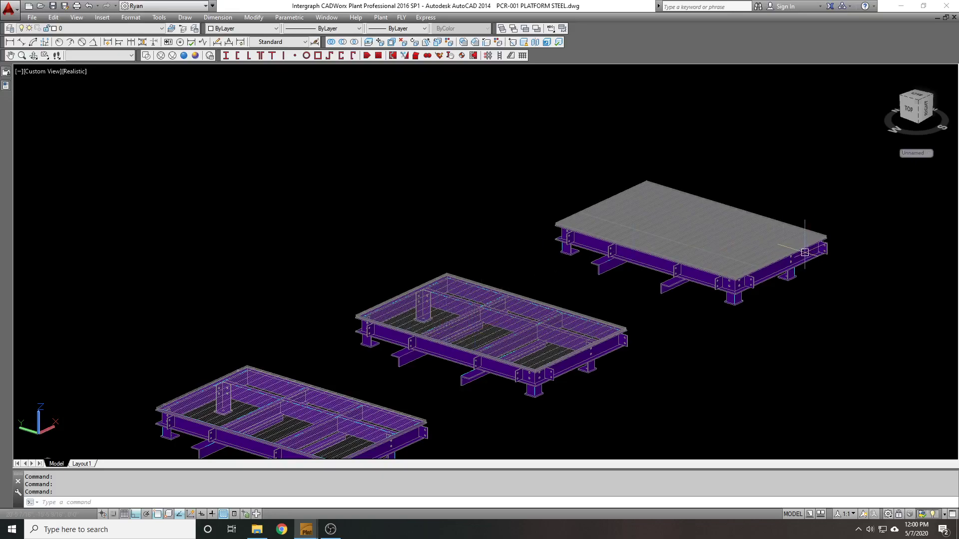
scroll(661, 292, down, 3)
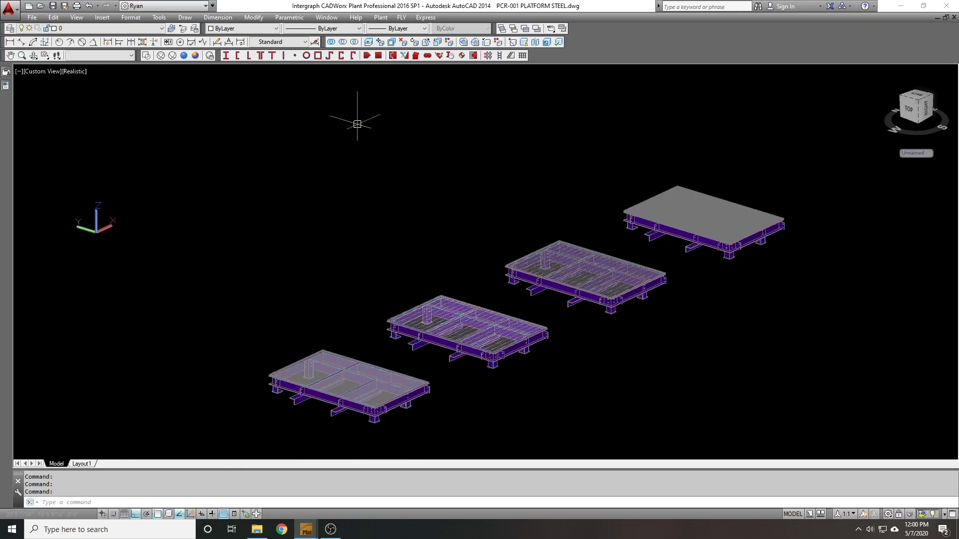
Return the model to the 2D Wireframe visual style and check the gratings' linework
click(146, 56)
scroll(706, 214, up, 5)
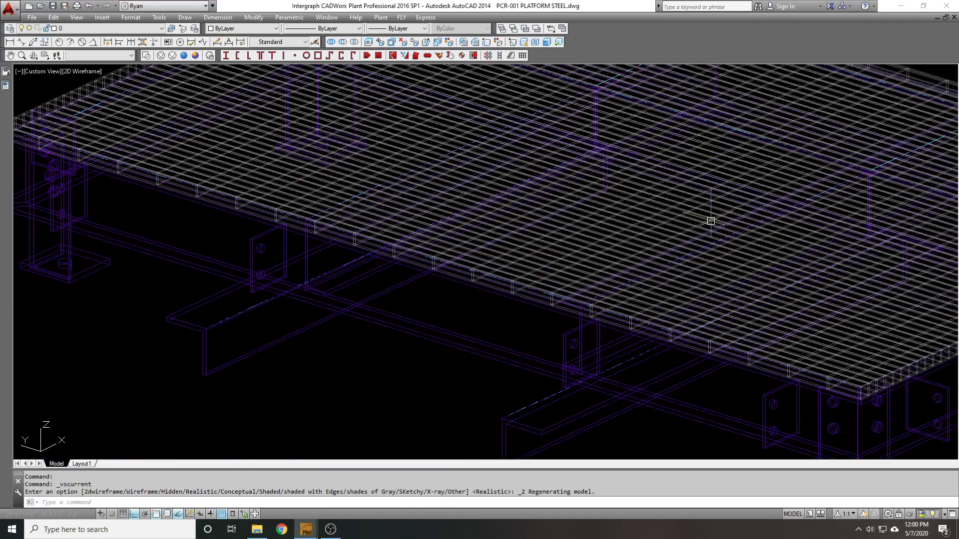
scroll(676, 214, down, 2)
scroll(676, 227, down, 5)
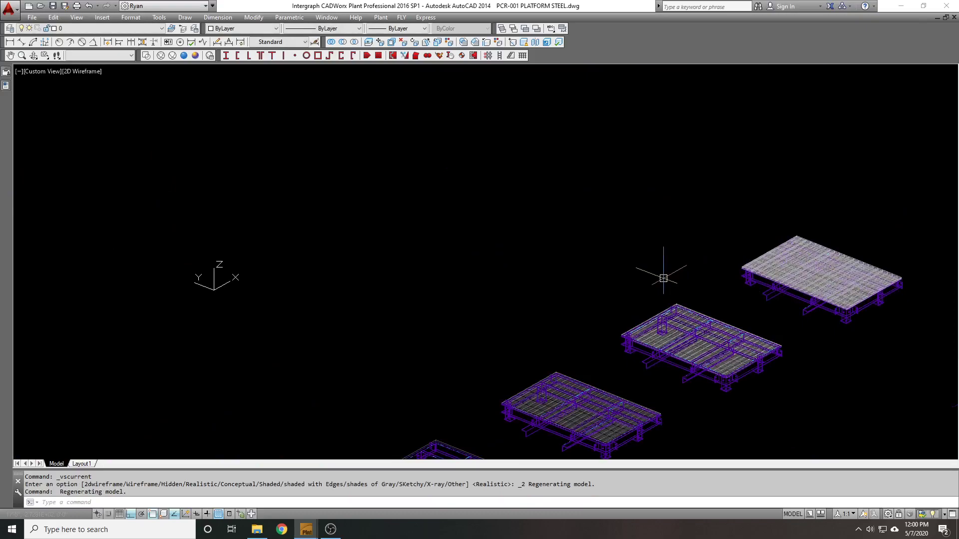
middle_drag(621, 292, 633, 301)
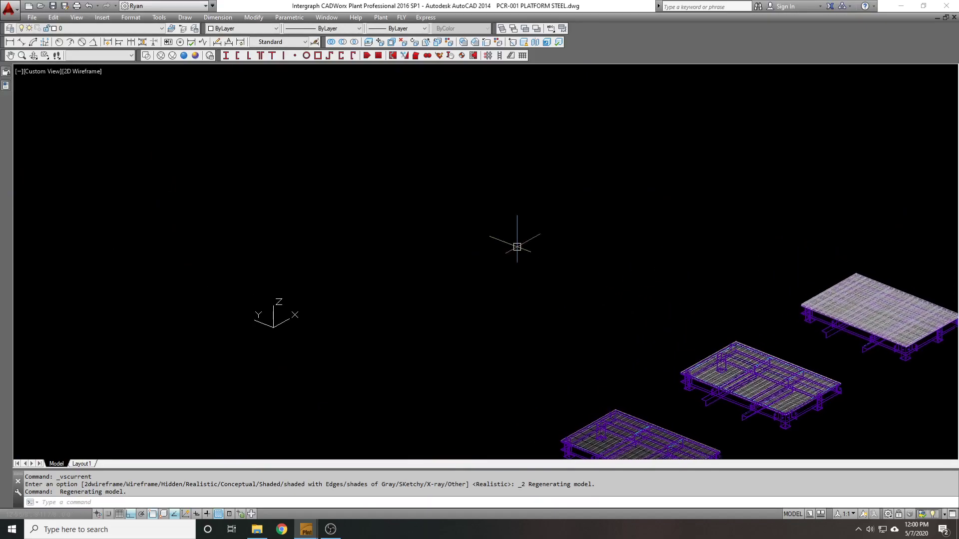
Draw a freehand rectangle in the empty space away from the four platforms
text(rec)
key(Return)
click(505, 240)
click(538, 134)
key(space)
scroll(452, 147, up, 4)
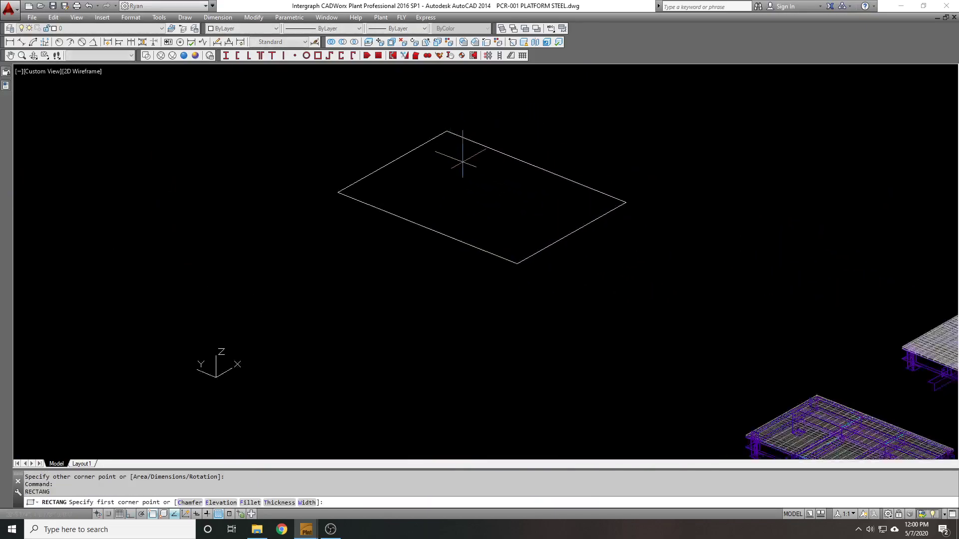
key(Escape)
Draw a small rectangle from the large rectangle's corner and a circle centred on its long front edge
text(rec)
key(Return)
click(251, 213)
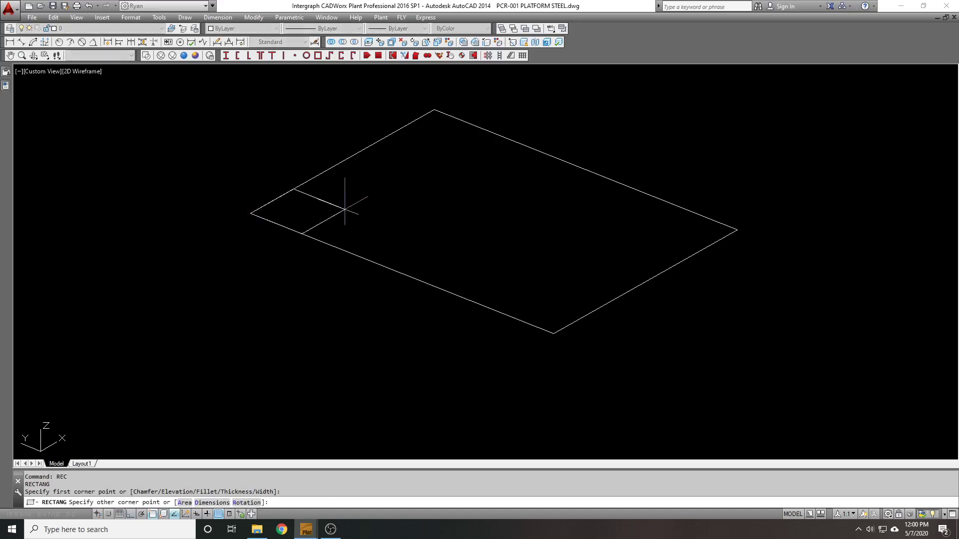
click(367, 215)
text(c)
key(Return)
click(401, 274)
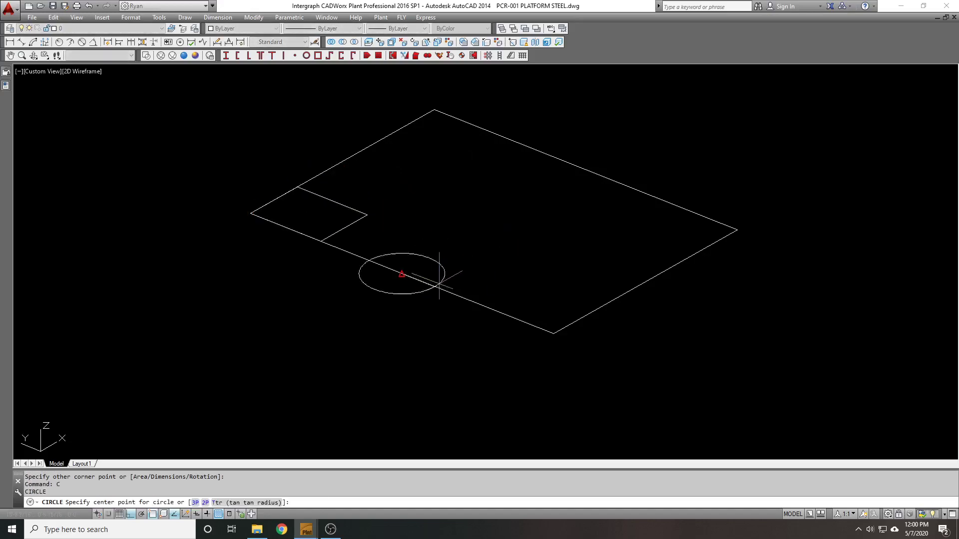
Move the circle off the long edge to lie fully inside the large rectangle
text(m)
key(space)
click(438, 263)
key(space)
click(346, 426)
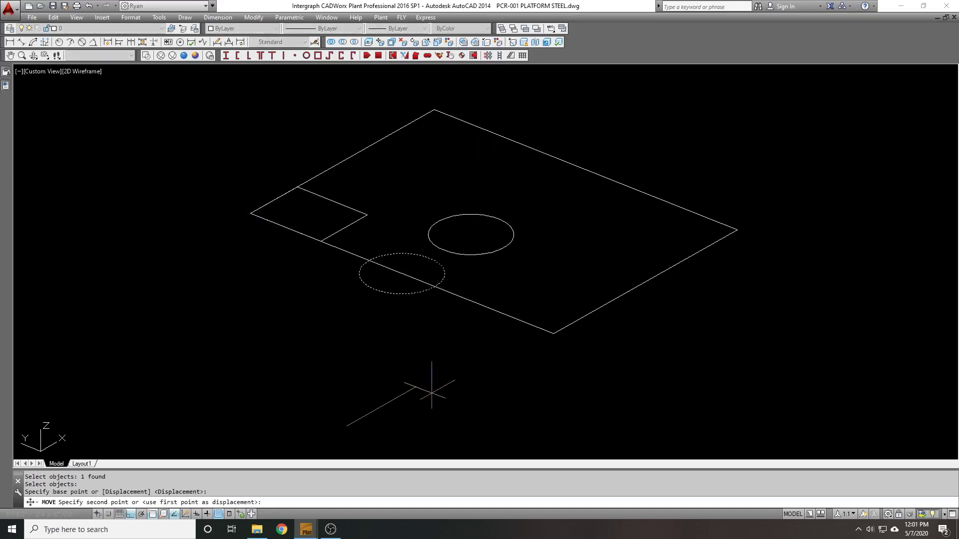
click(429, 388)
Move the small rectangle away from the corner along the large rectangle's short edge
key(space)
drag(361, 237, 347, 219)
key(space)
click(261, 321)
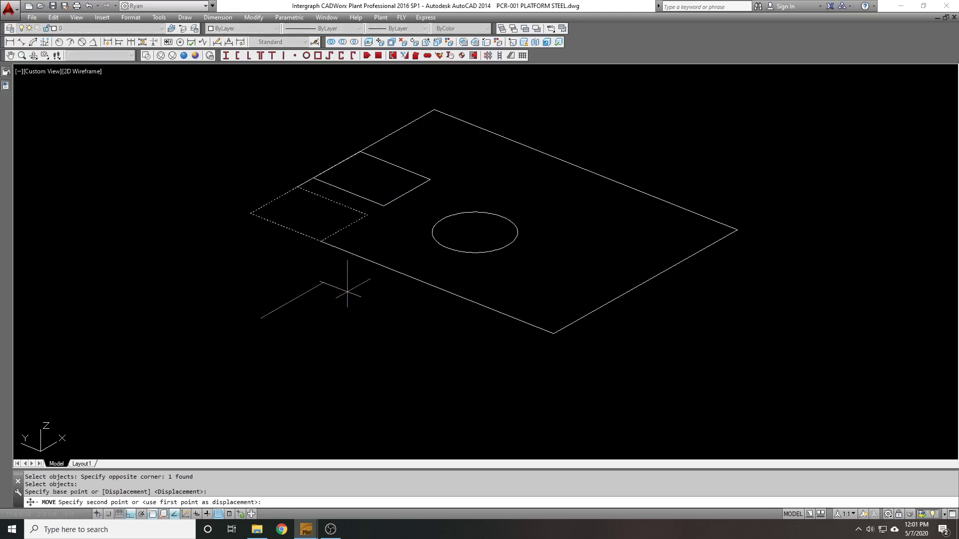
click(347, 292)
Move the small rectangle and the circle together farther into the large rectangle, clear of its edges
key(space)
click(523, 256)
click(396, 191)
key(space)
click(315, 291)
click(354, 311)
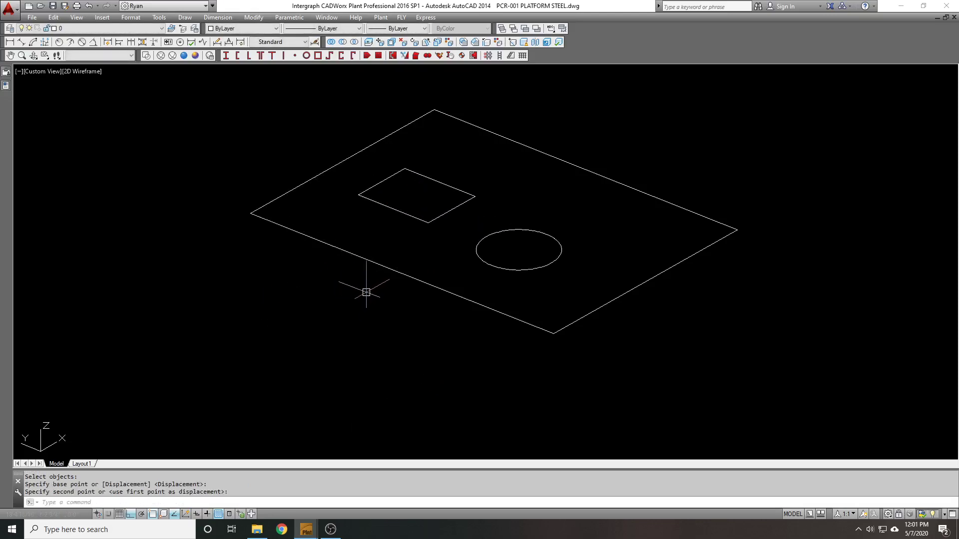
Hatch the large rectangle with the GRATE pattern at angle 90 and scale 32, leaving the small rectangle and circle open
middle_drag(450, 239, 534, 274)
text(h)
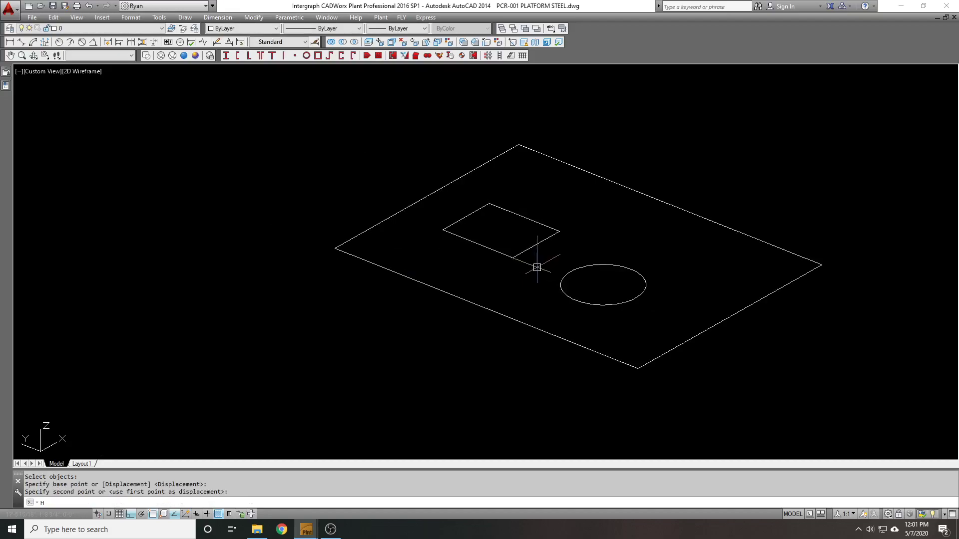
key(Return)
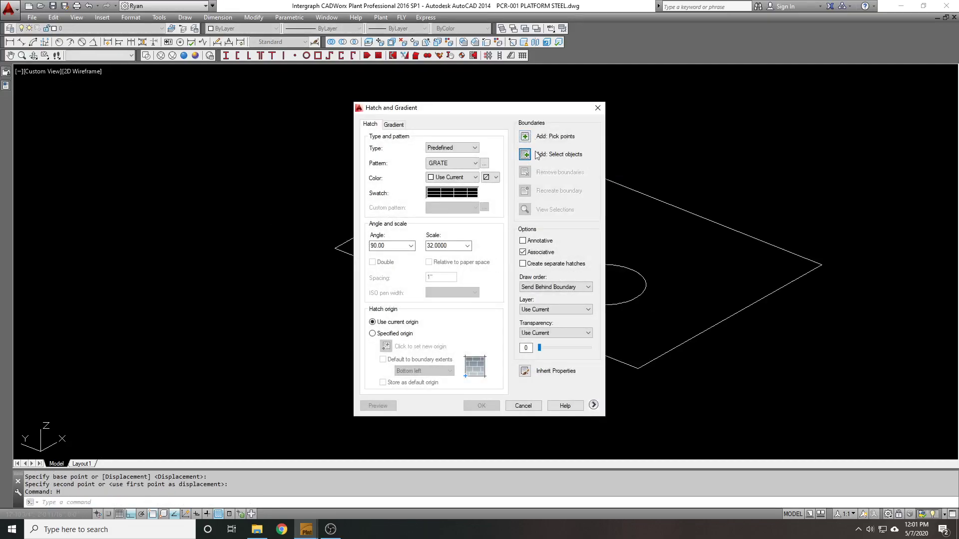
click(527, 140)
click(407, 225)
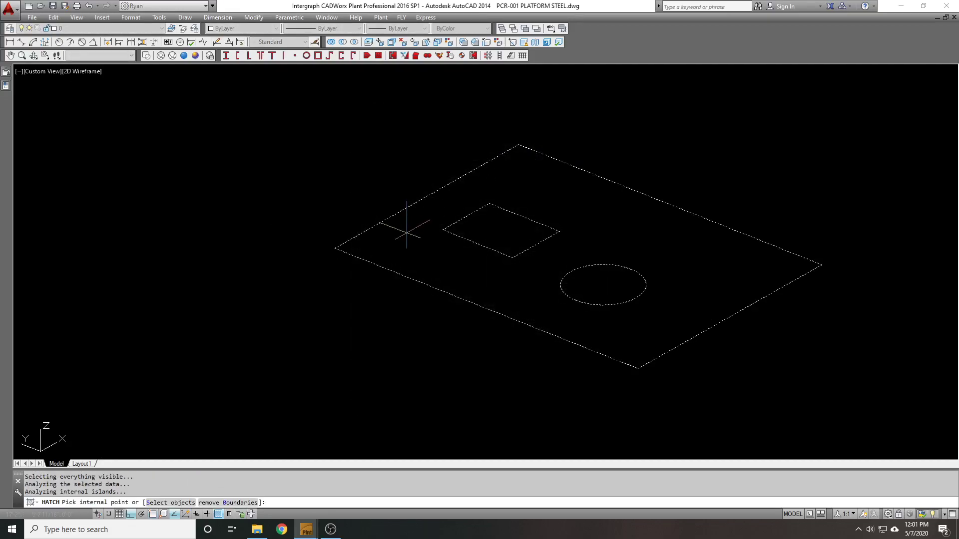
key(Return)
key(Return)
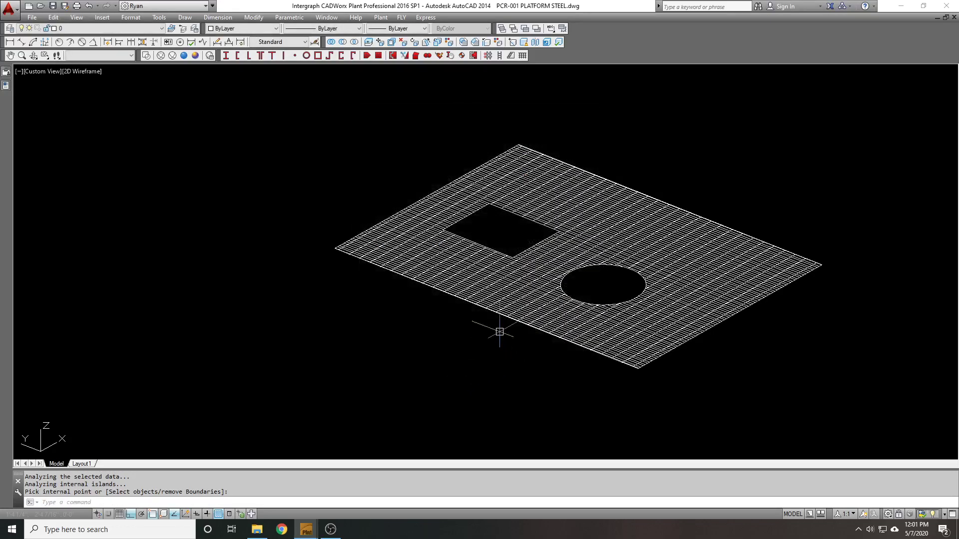
Explode the grating hatch into separate lines
click(524, 293)
text(x)
key(Return)
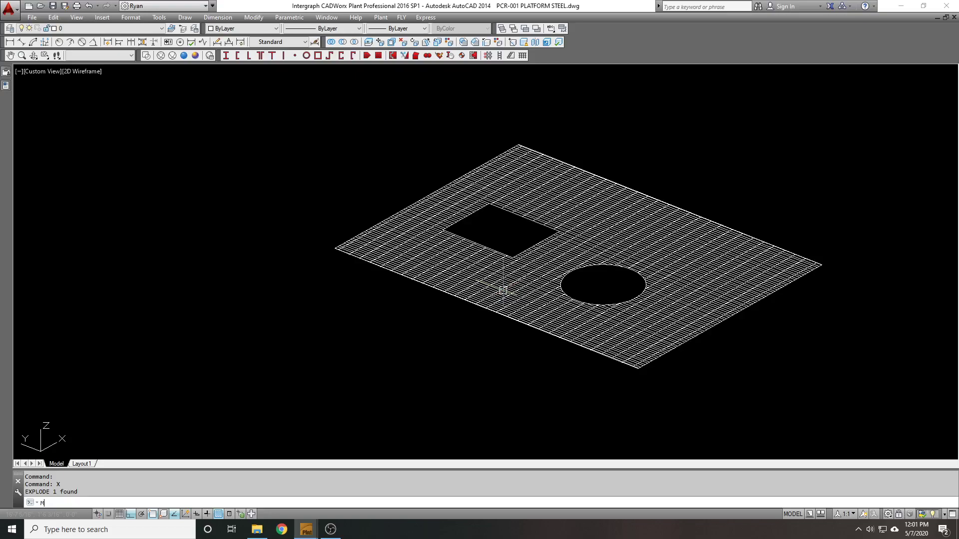
Convert all the grating lines to polylines with MPEDIT and give every segment a width of 3/16
text(MPEDIT)
key(Return)
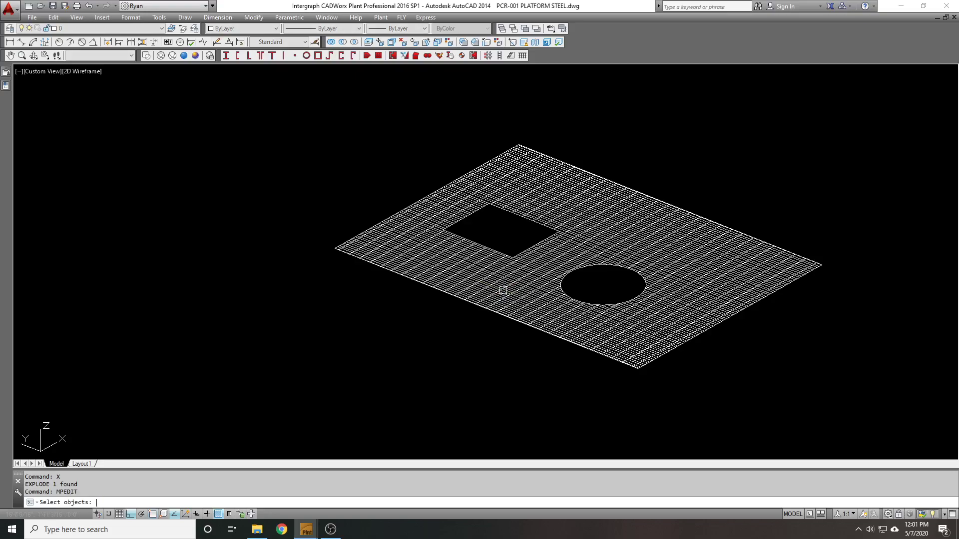
click(823, 370)
click(276, 107)
key(Return)
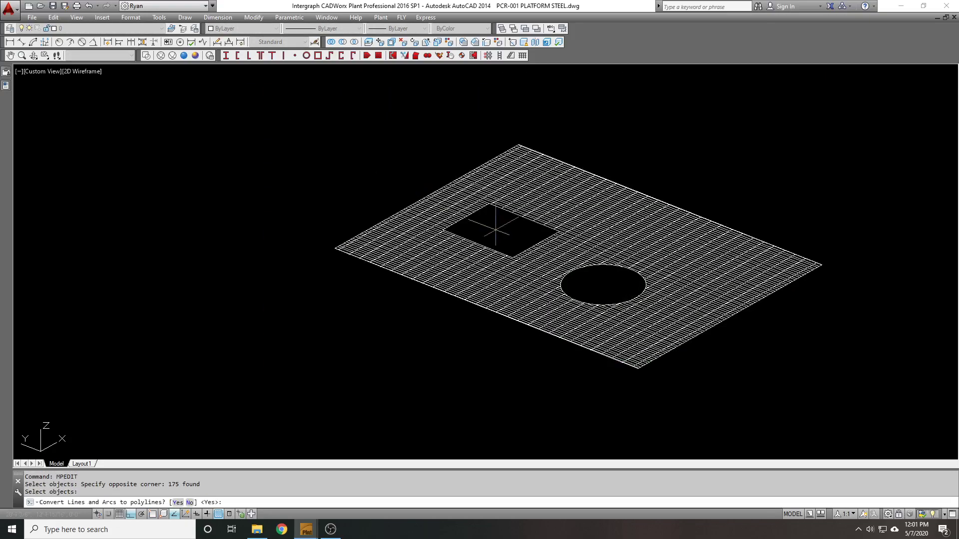
key(Return)
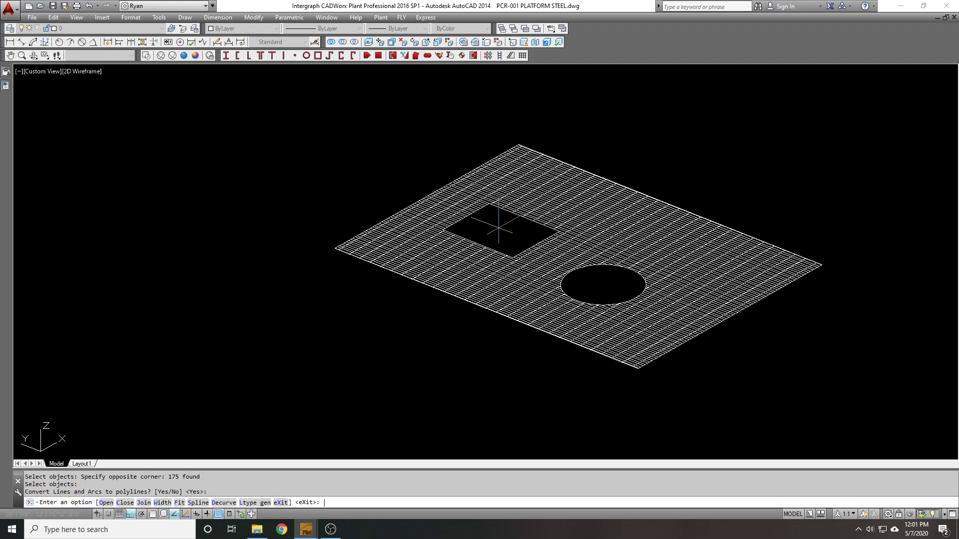
text(W)
key(Return)
text(3/16)
key(Return)
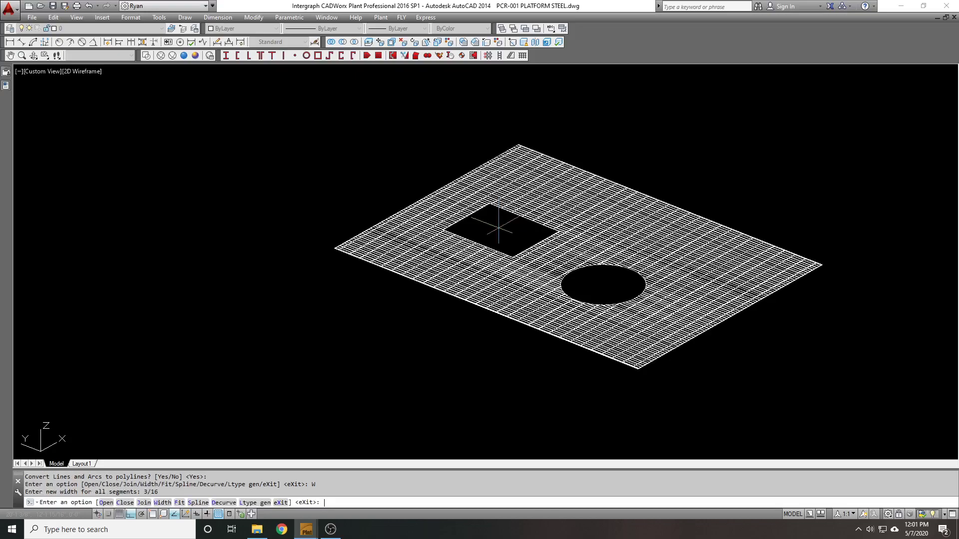
key(Return)
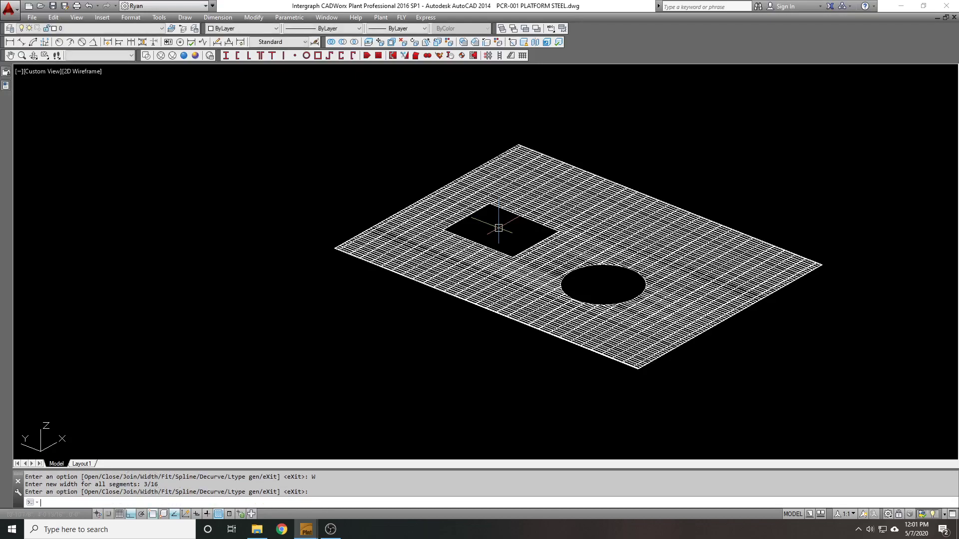
Set the thickness of the whole grating, including its outline and opening edges, to 1"
click(862, 392)
click(263, 98)
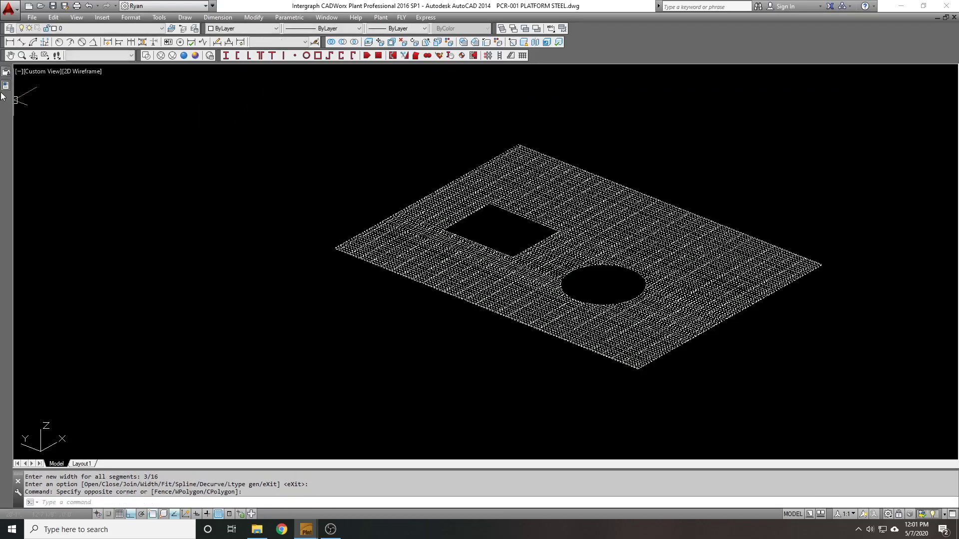
key(ctrl+1)
click(146, 177)
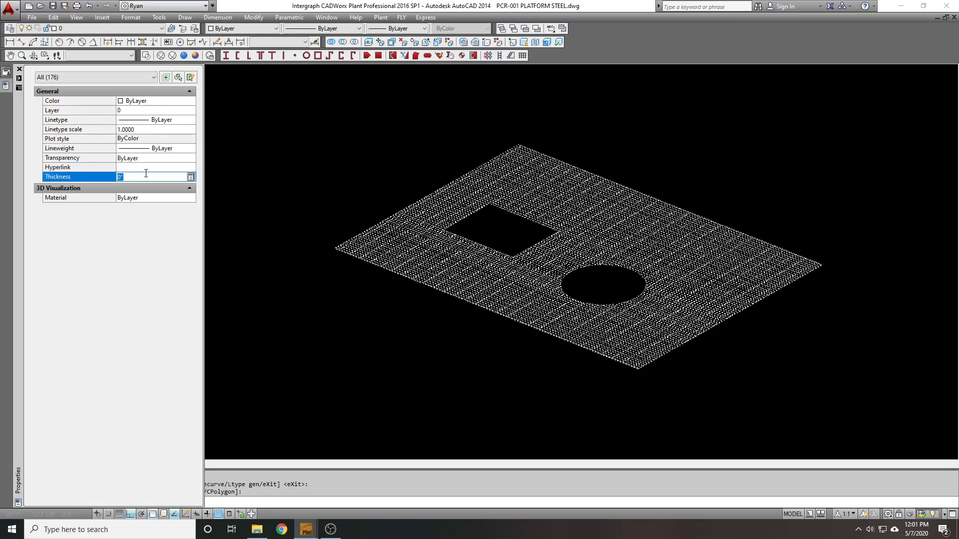
key(Return)
key(ctrl+1)
key(Escape)
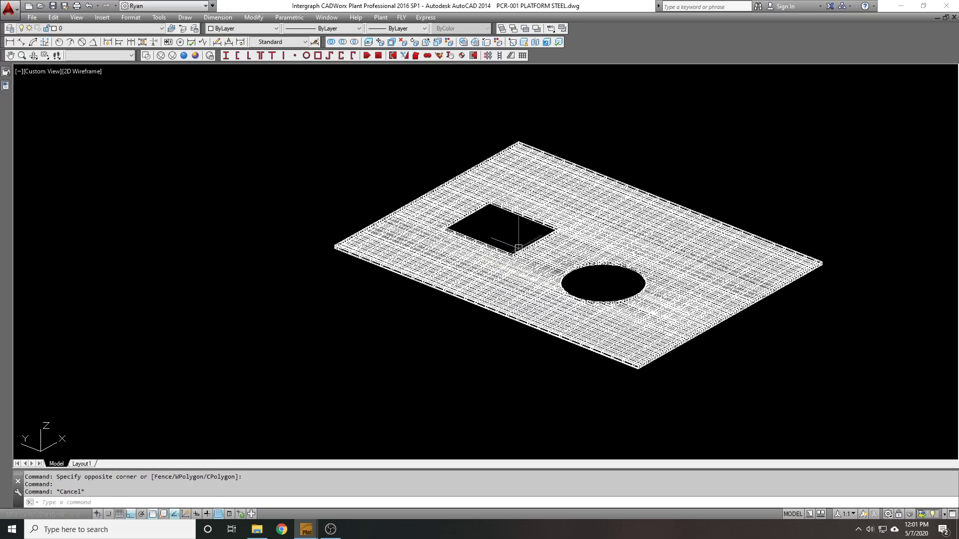
Set the thickness of the circular and rectangular opening outlines to 5" to form raised toe plates
scroll(579, 272, up, 6)
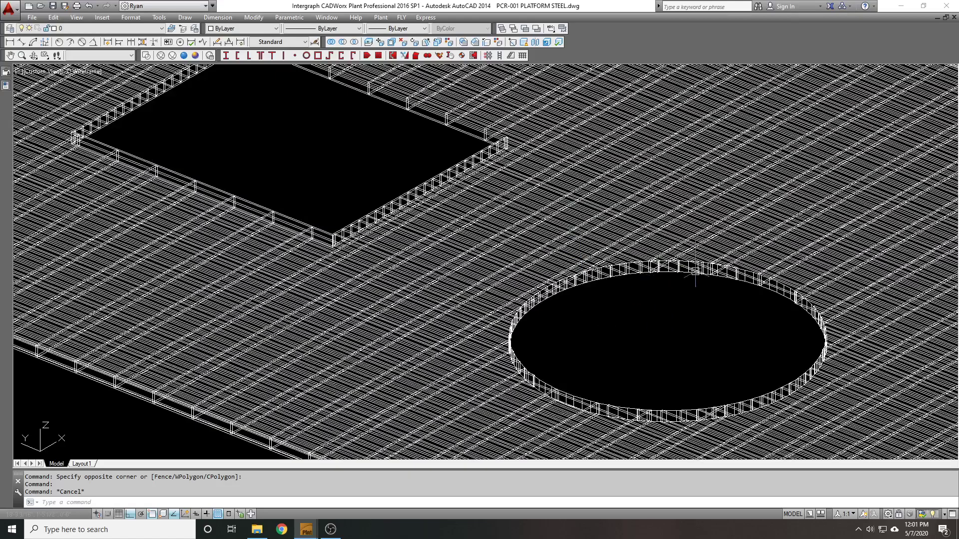
scroll(694, 272, up, 5)
click(658, 267)
scroll(658, 266, down, 5)
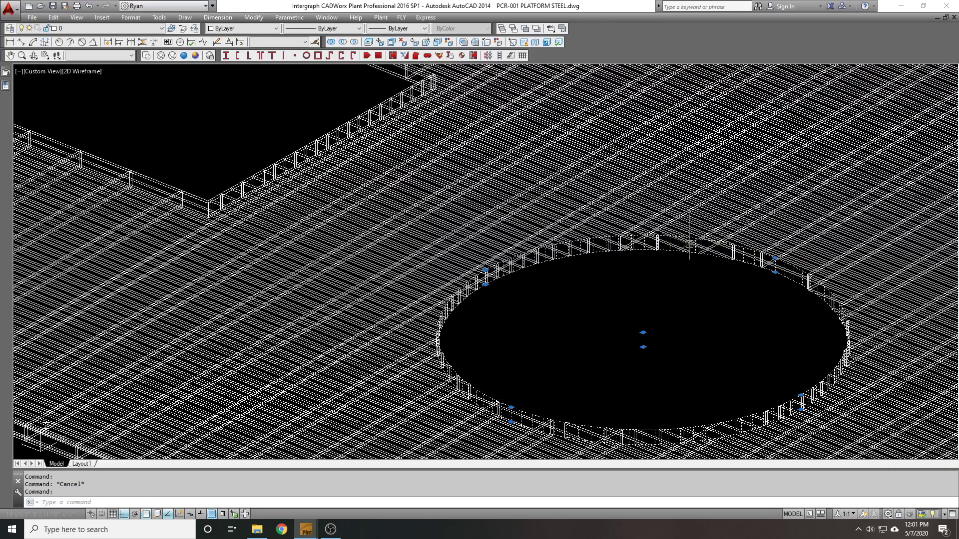
scroll(620, 263, up, 3)
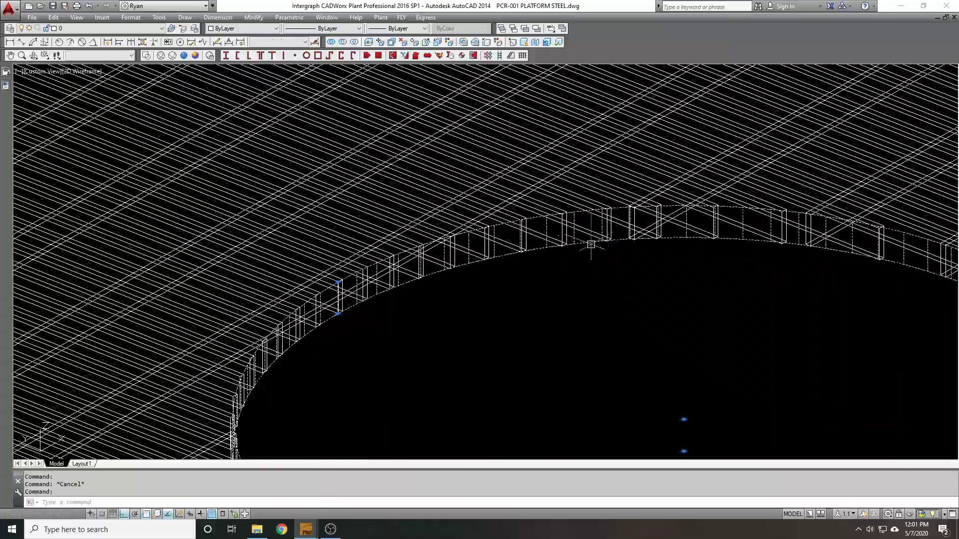
scroll(591, 245, down, 7)
scroll(531, 196, up, 4)
click(514, 181)
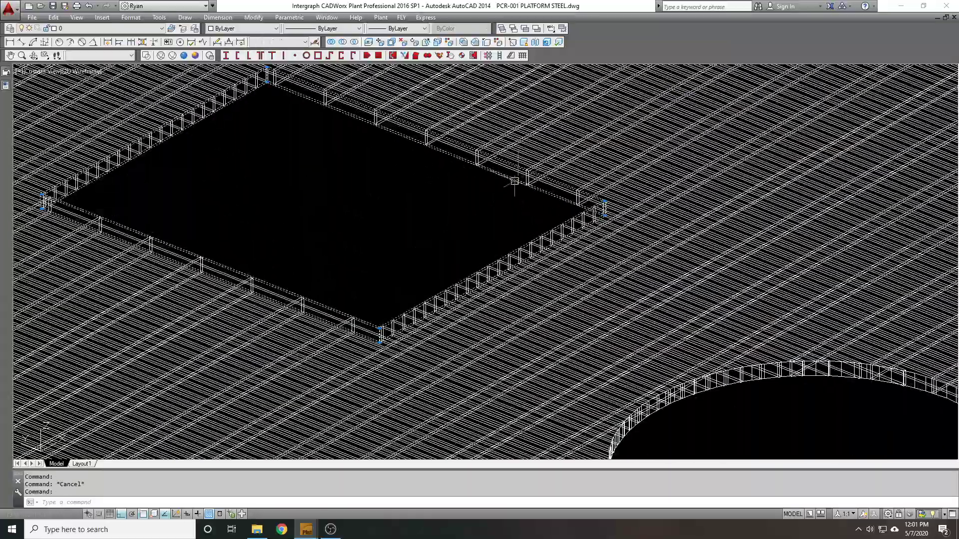
scroll(360, 160, down, 6)
scroll(587, 271, up, 5)
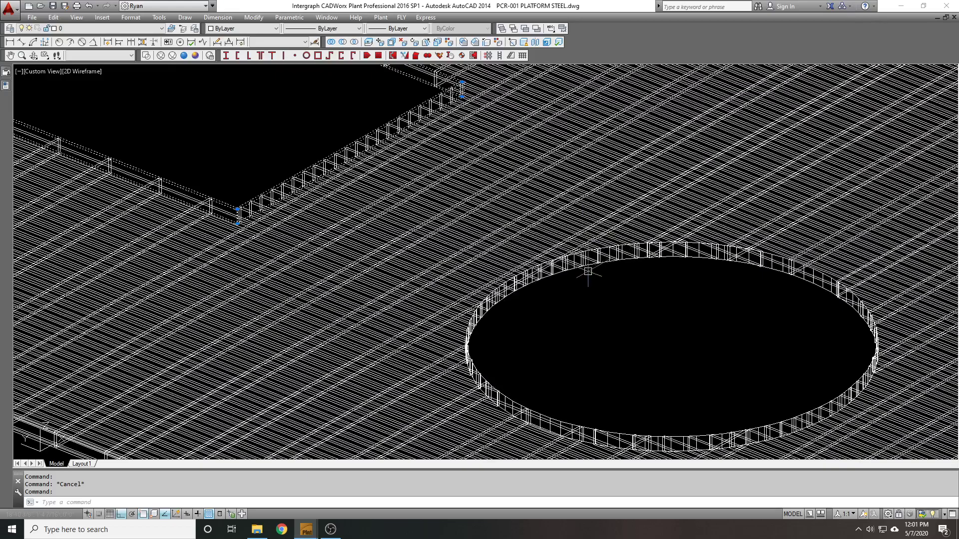
scroll(588, 272, down, 1)
click(587, 266)
scroll(584, 266, down, 2)
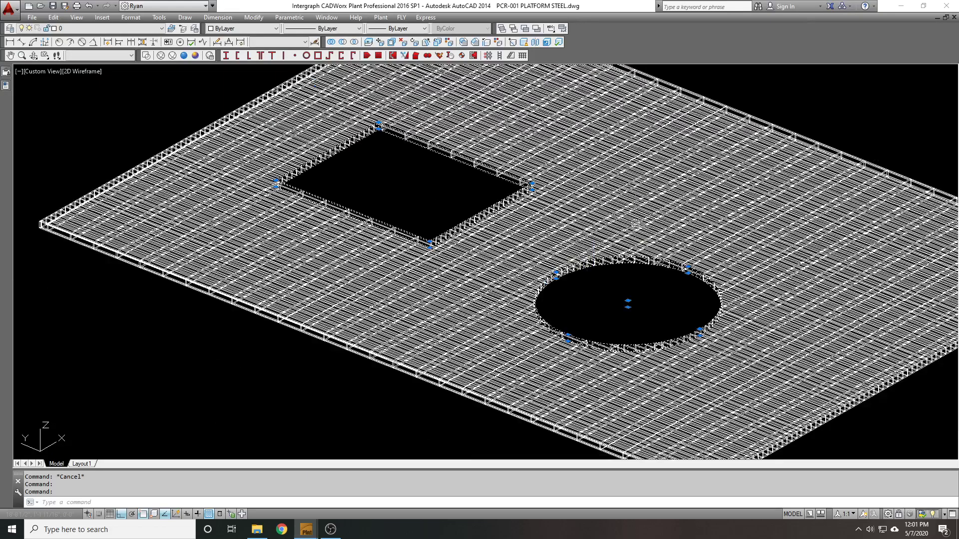
mouse_move(11, 88)
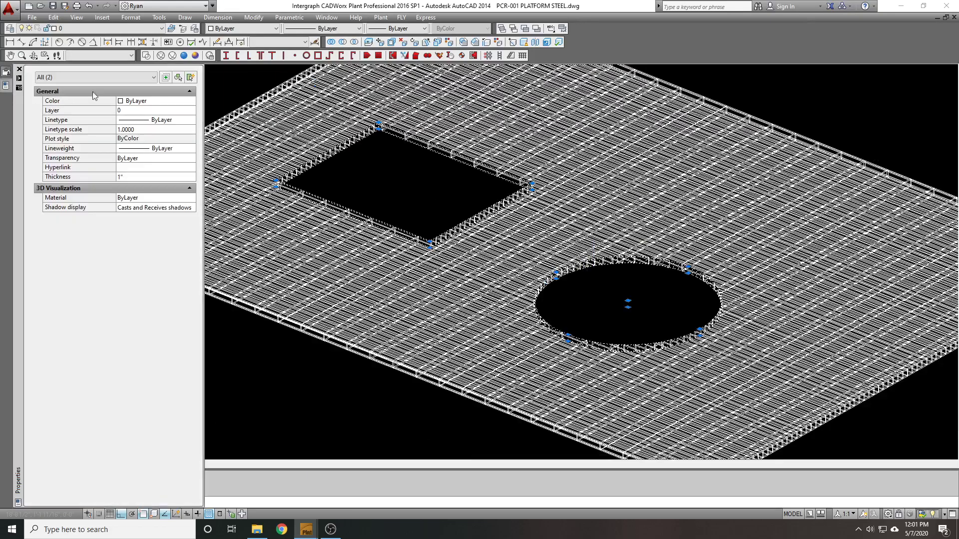
click(135, 176)
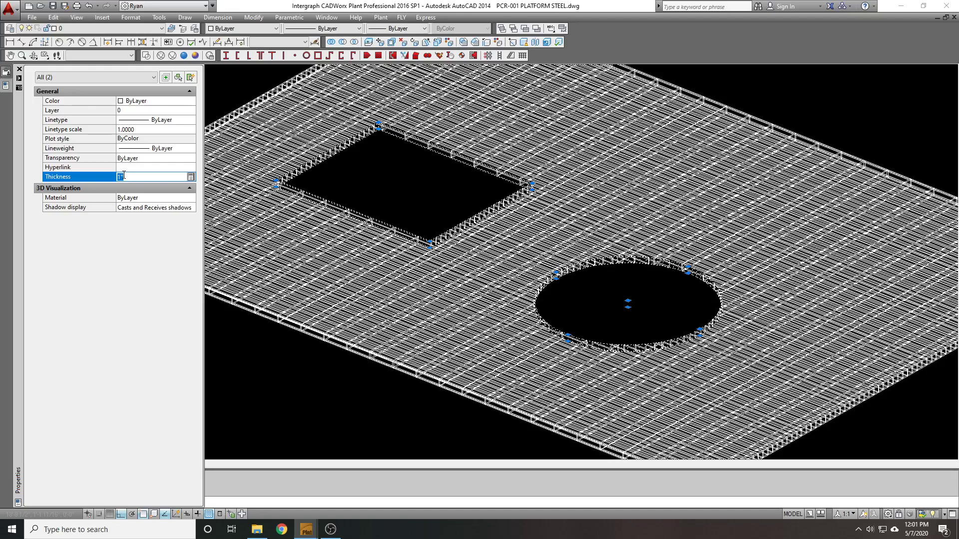
text(5)
key(Return)
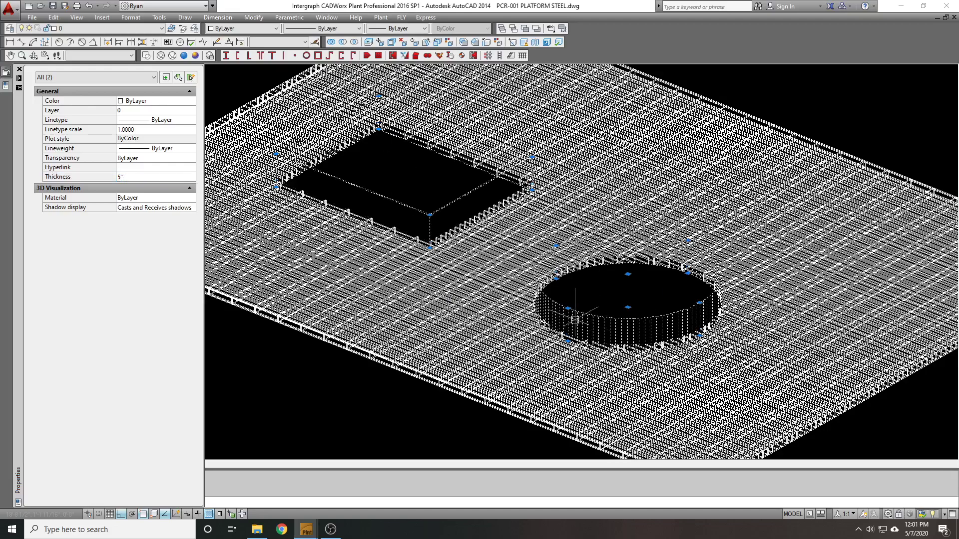
key(ctrl+1)
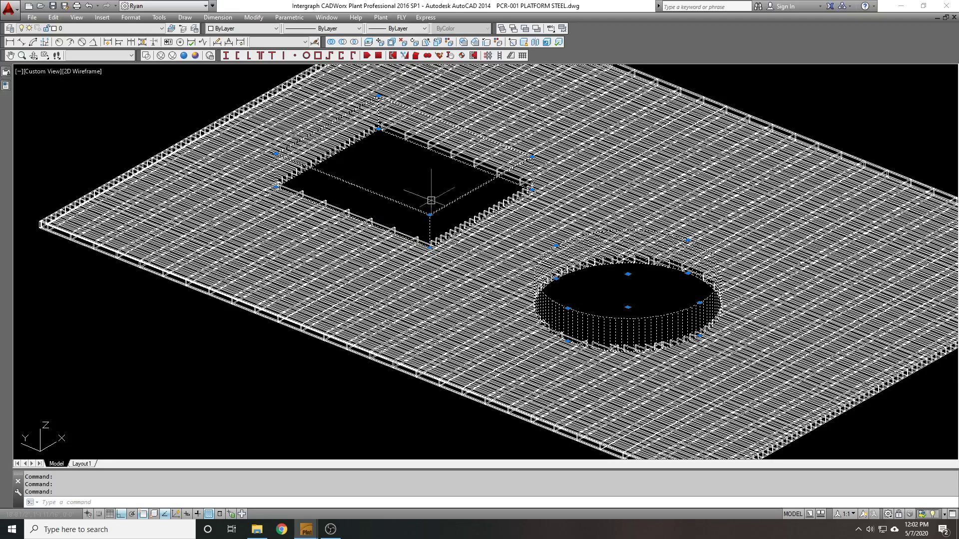
key(Escape)
Show the model in the Realistic visual style and examine the raised edges around both grating openings from different angles
click(147, 54)
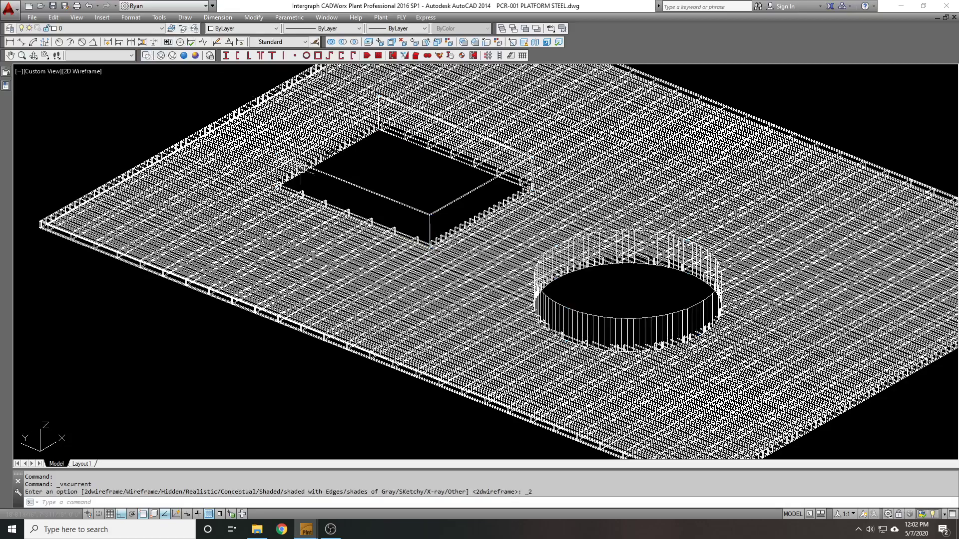
click(195, 55)
scroll(391, 267, down, 3)
shift+middle_drag(391, 268, 482, 240)
scroll(500, 289, up, 5)
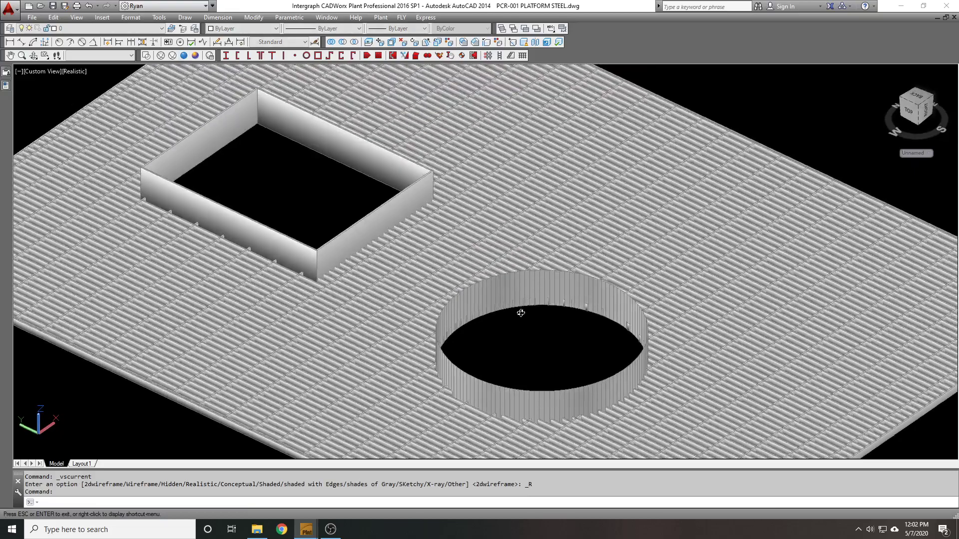
shift+middle_drag(521, 313, 510, 343)
middle_drag(522, 296, 560, 225)
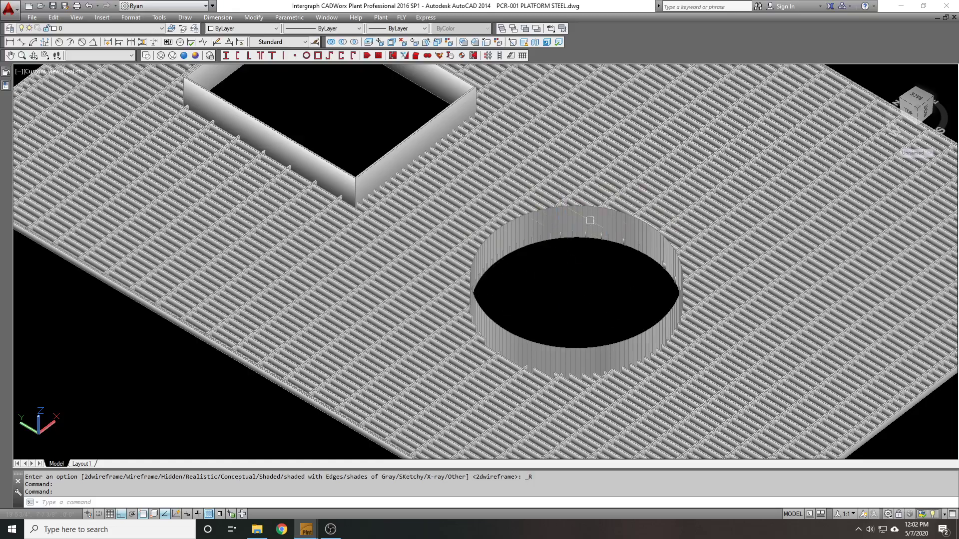
shift+middle_drag(525, 304, 429, 198)
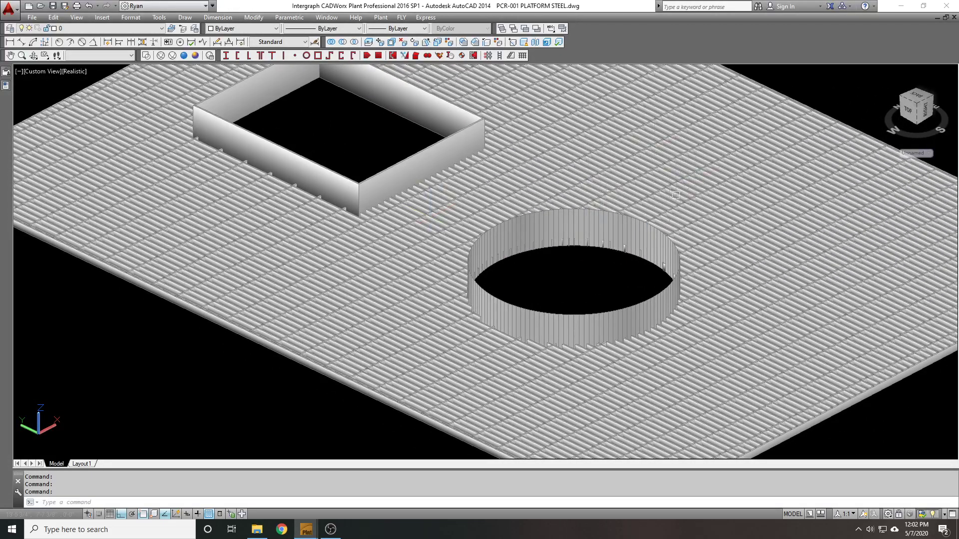
scroll(475, 244, down, 2)
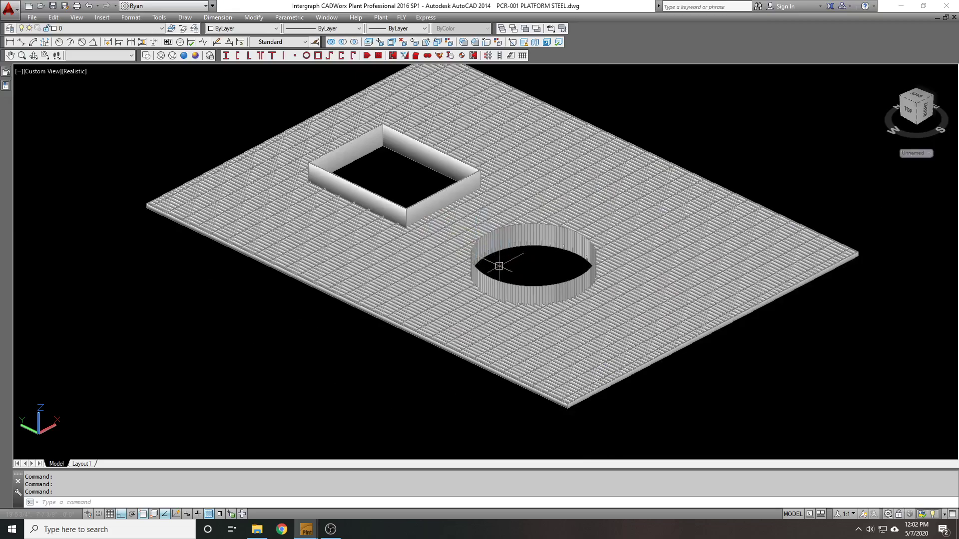
mouse_move(521, 277)
shift+middle_down()
mouse_move(511, 248)
mouse_move(522, 269)
shift+middle_up()
Erase the entire example grating with its rectangular and circular openings
scroll(381, 221, down, 3)
text(e)
key(space)
click(582, 168)
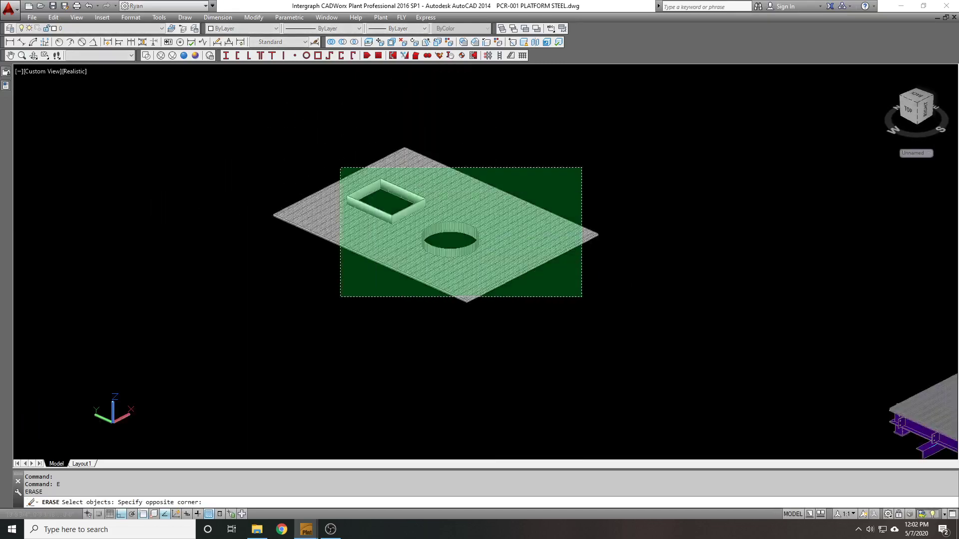
click(340, 297)
key(Return)
Return the model to the 2D Wireframe visual style with all four platforms in view
scroll(284, 133, down, 3)
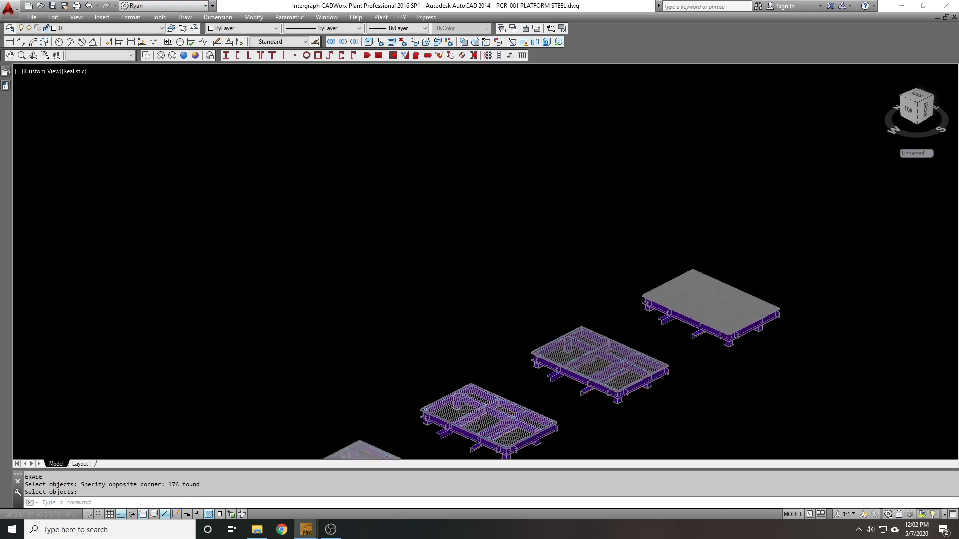
scroll(288, 130, down, 5)
middle_drag(362, 265, 453, 255)
scroll(453, 255, up, 3)
click(146, 55)
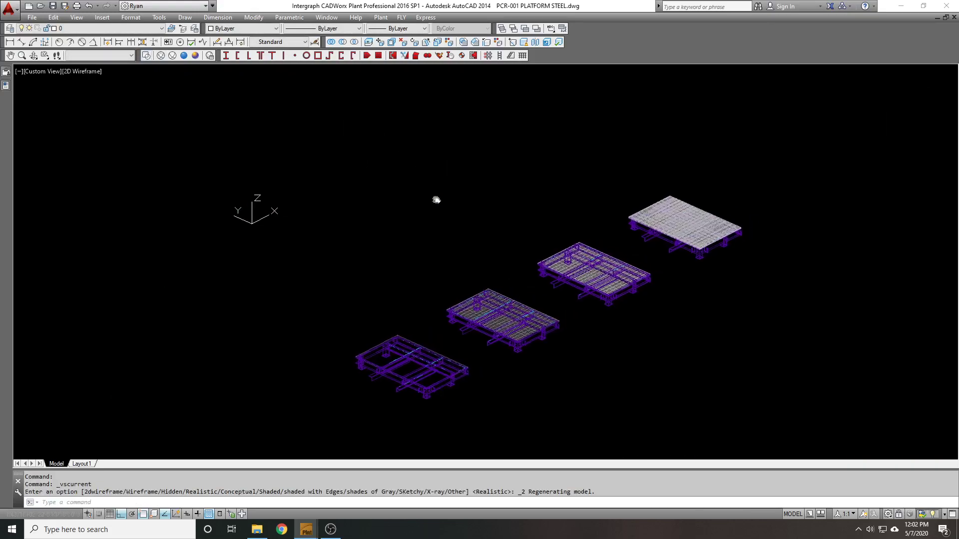
scroll(449, 210, up, 2)
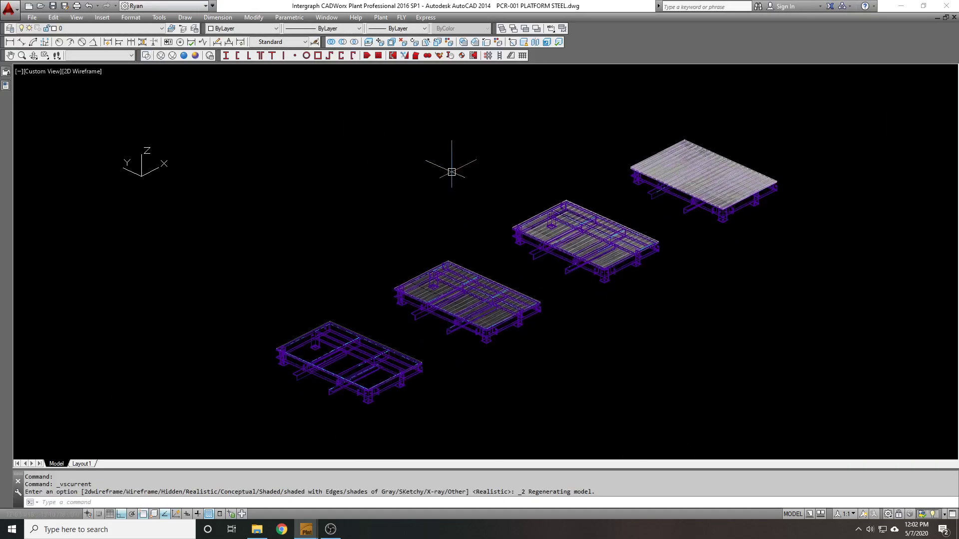